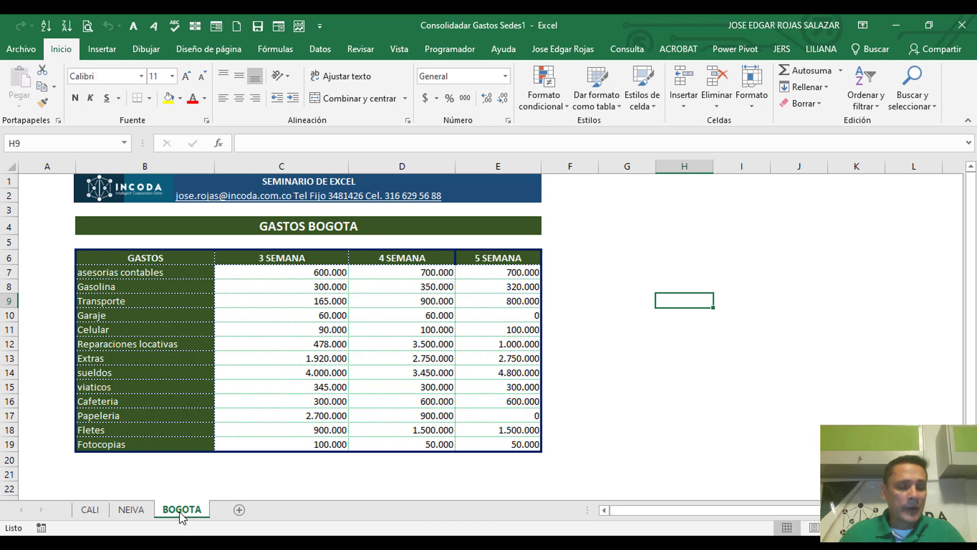
Step: Review the expense categories listed in the GASTOS column of the CALI and NEIVA sheets
click(91, 509)
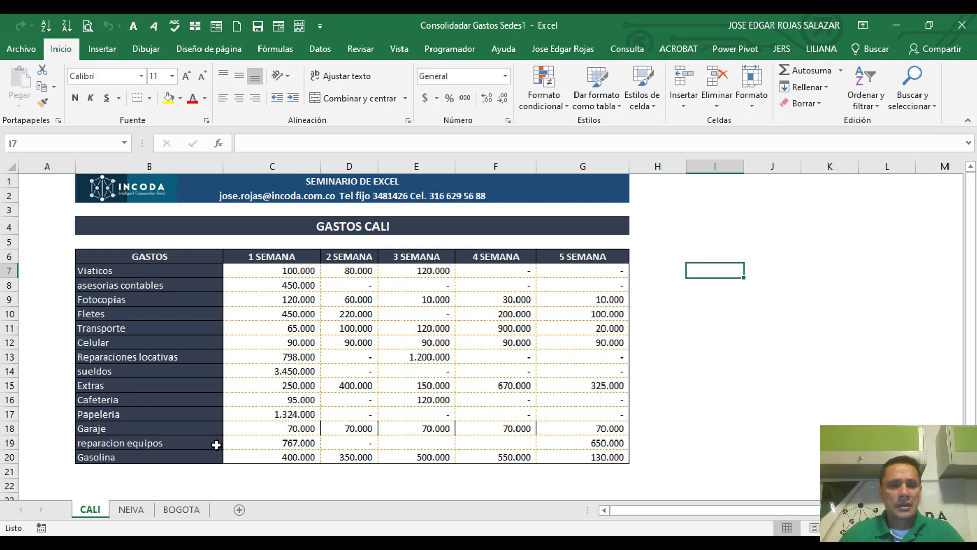
drag(131, 270, 127, 457)
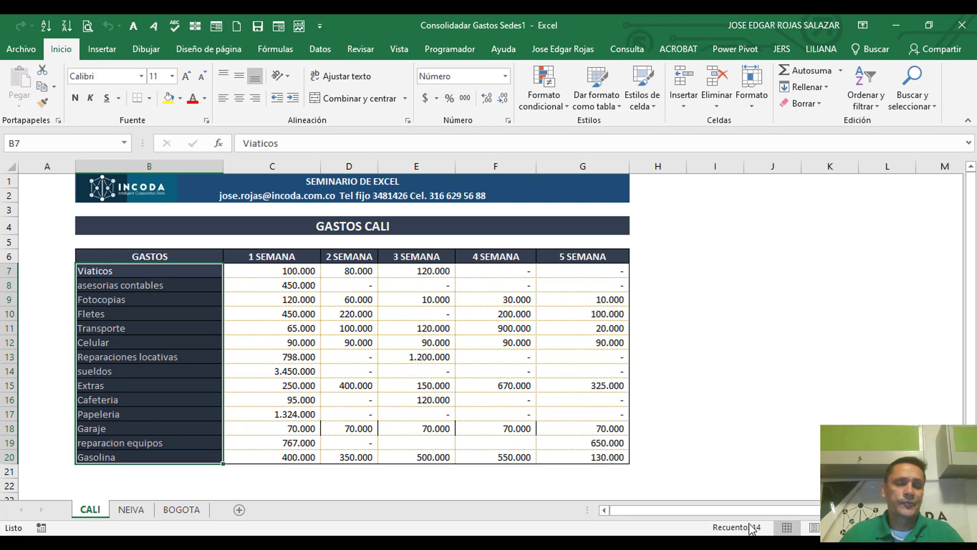
click(132, 510)
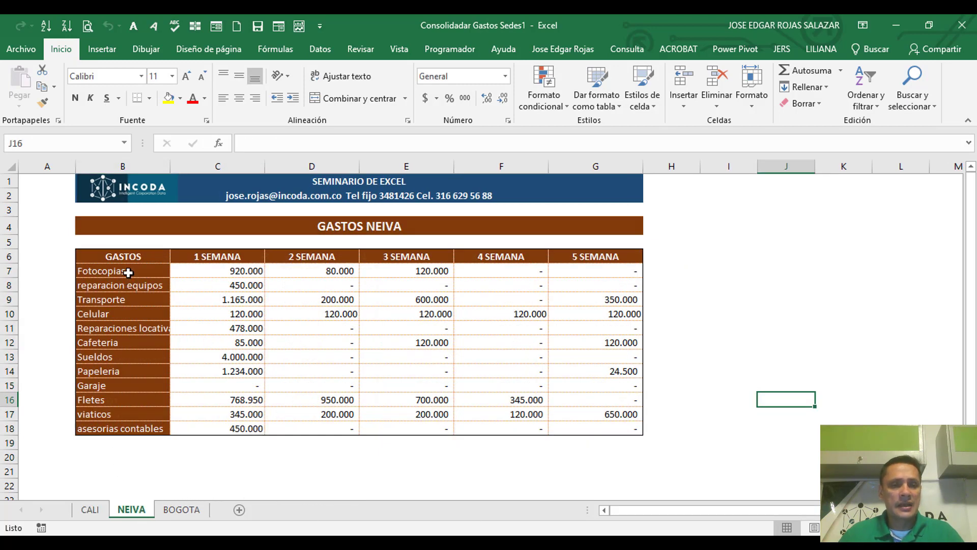
drag(128, 273, 121, 428)
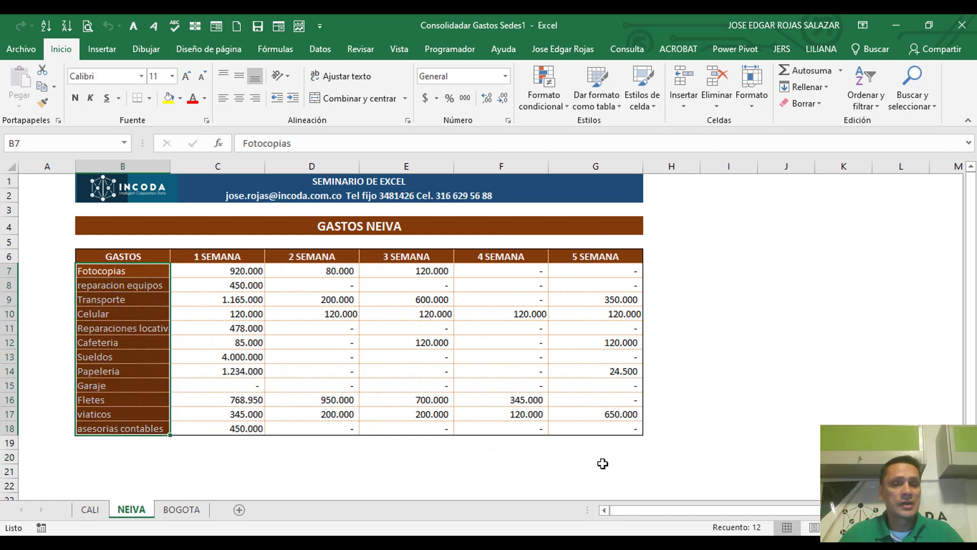
Step: Examine the weekly amounts across the NEIVA expense table, including the cells with no expense
click(217, 242)
click(323, 288)
click(434, 288)
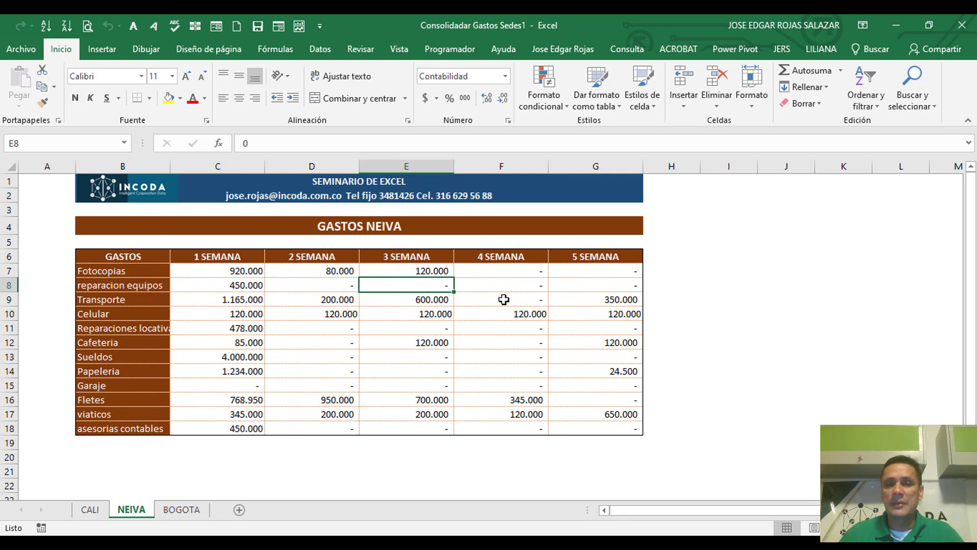
click(504, 299)
click(589, 312)
click(315, 331)
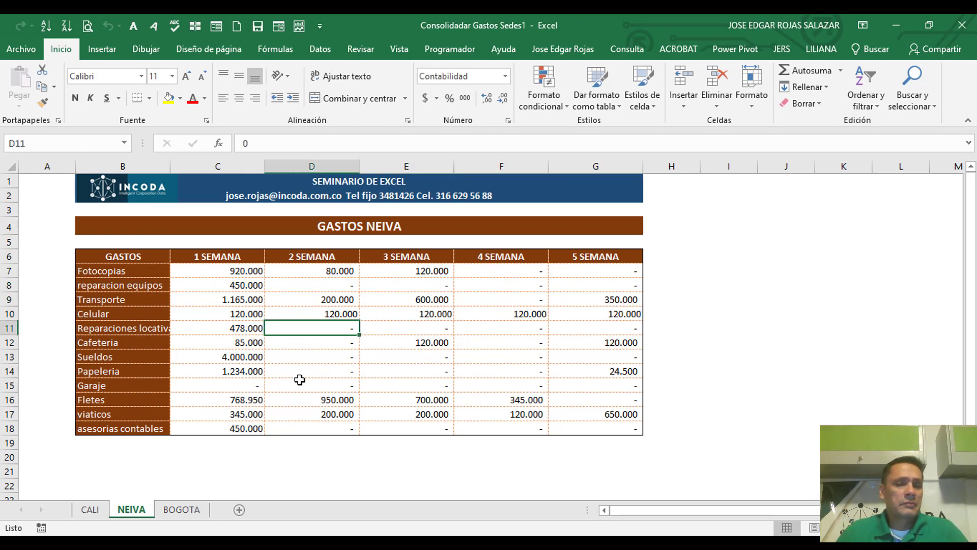
click(310, 372)
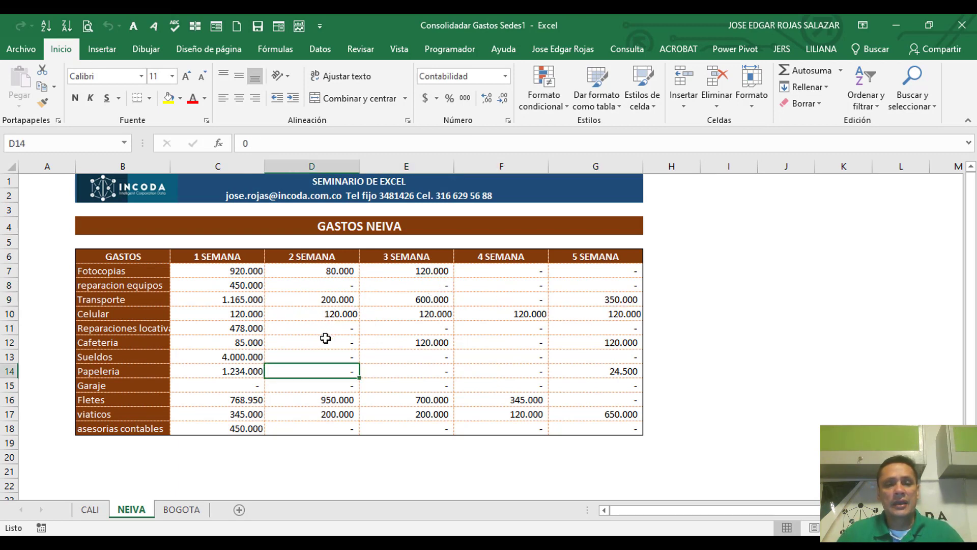
click(327, 338)
click(538, 367)
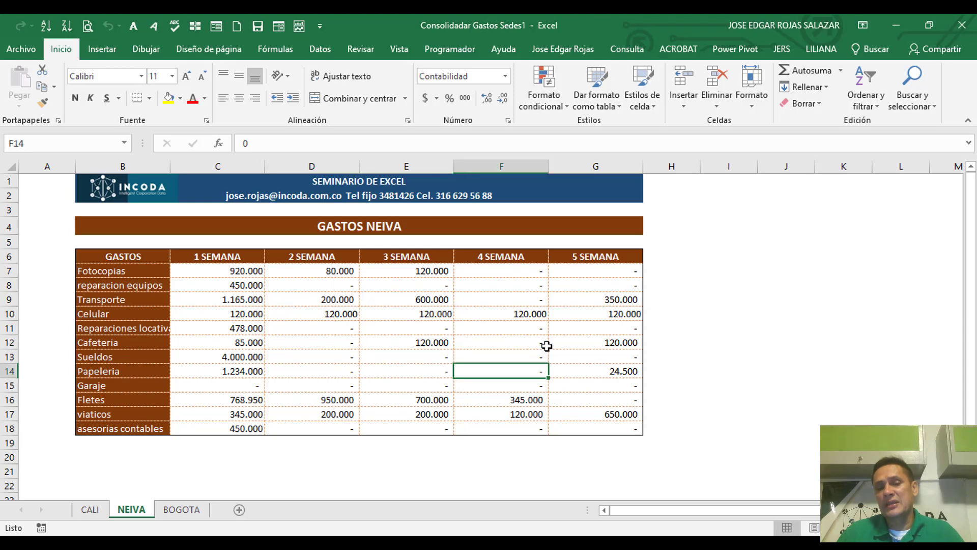
click(567, 289)
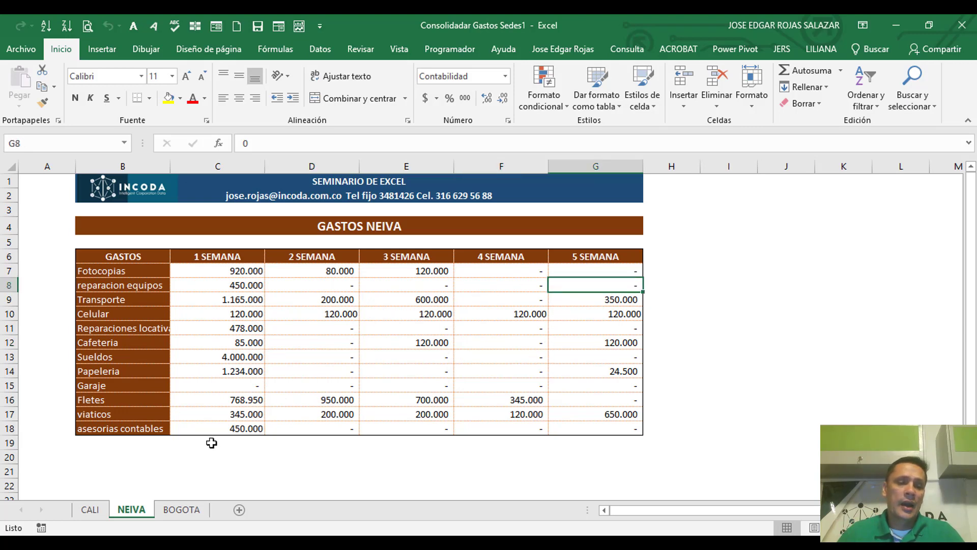
Step: Review the week headers and the expense categories of the table on the BOGOTA sheet
click(182, 512)
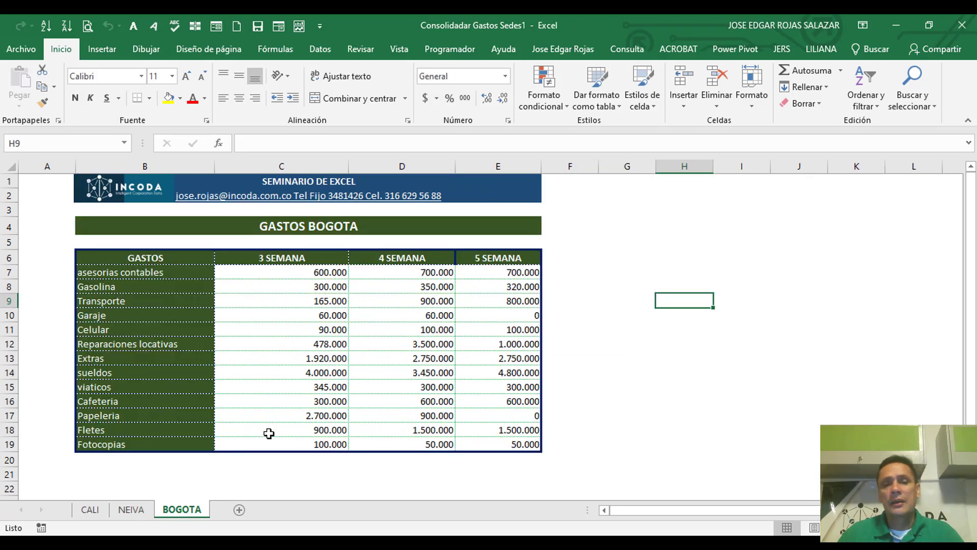
click(358, 334)
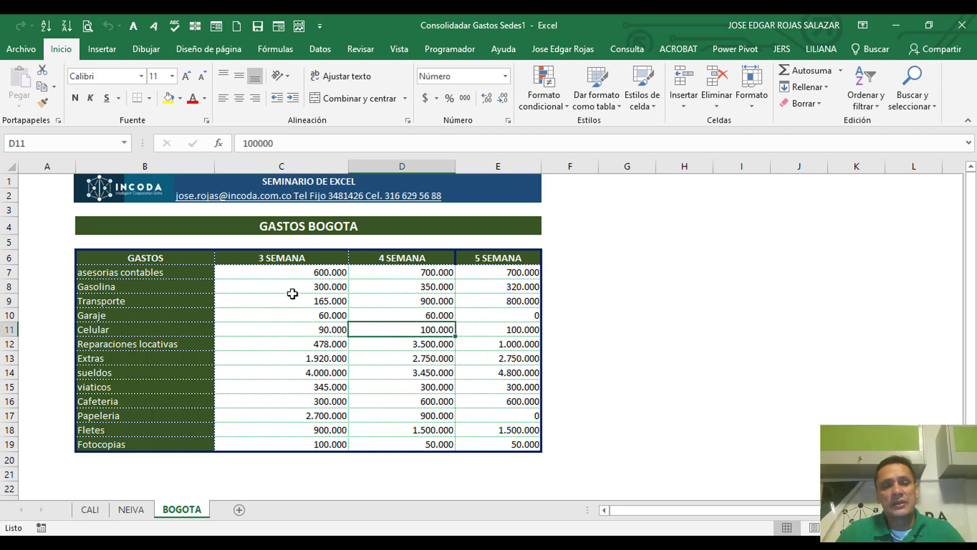
click(279, 260)
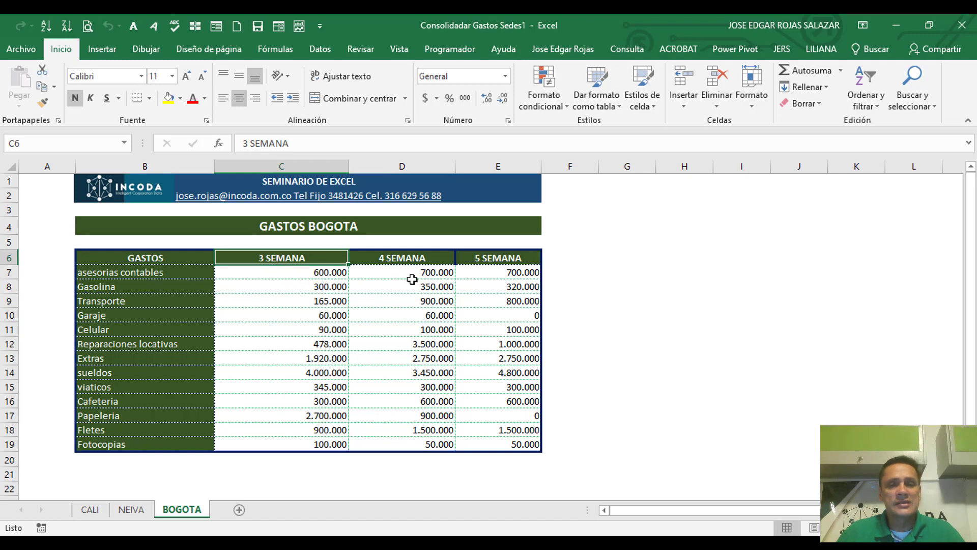
click(408, 259)
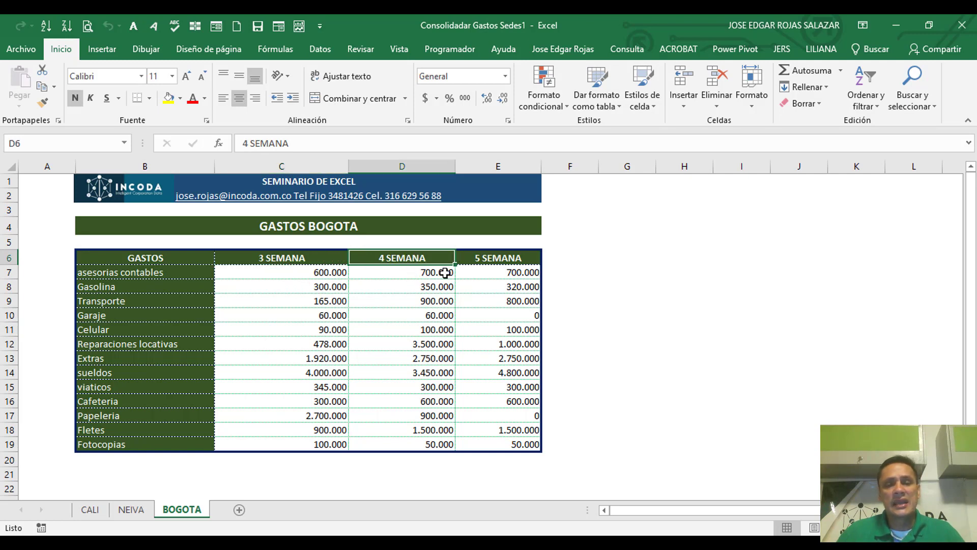
click(498, 258)
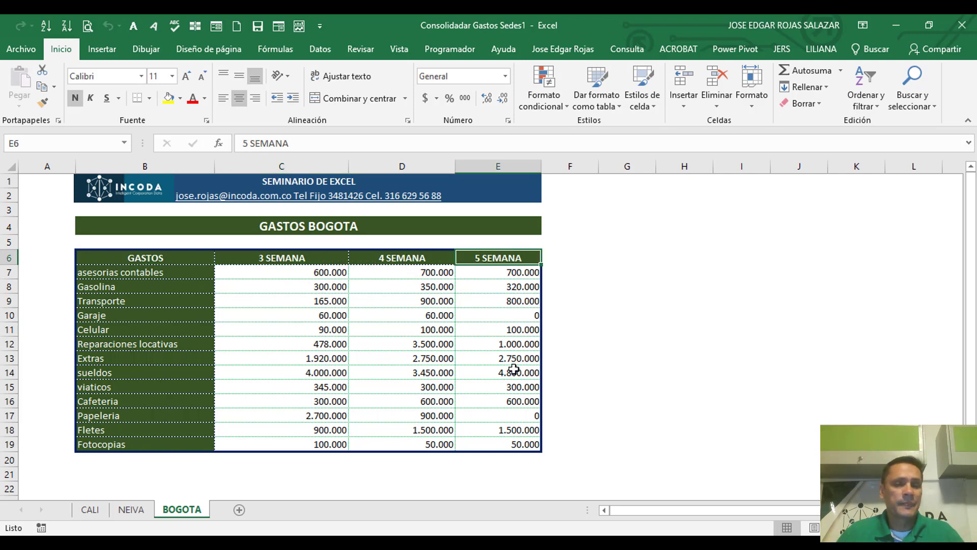
drag(127, 275, 122, 444)
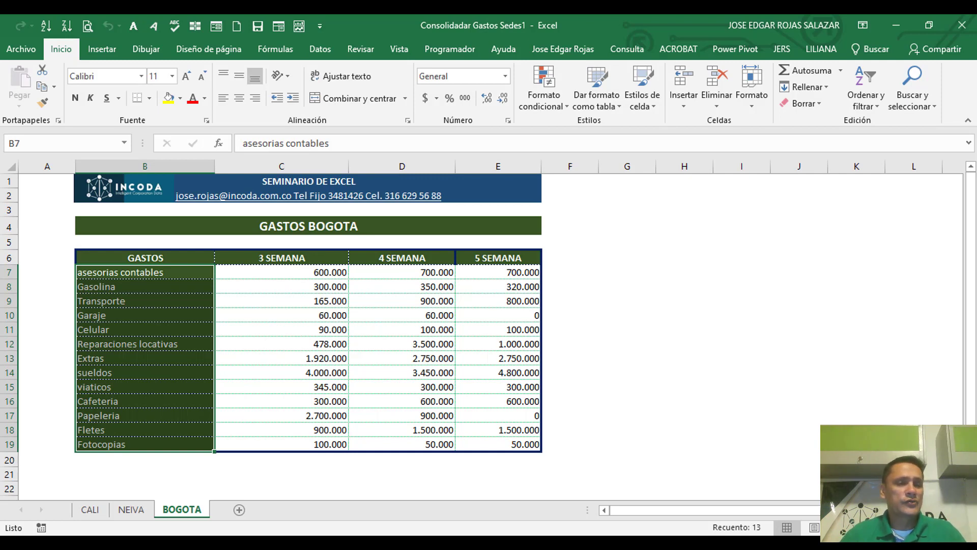
Step: Compare the order of the expense categories on the CALI, NEIVA and BOGOTA sheets, checking where viaticos is listed
click(91, 509)
click(130, 303)
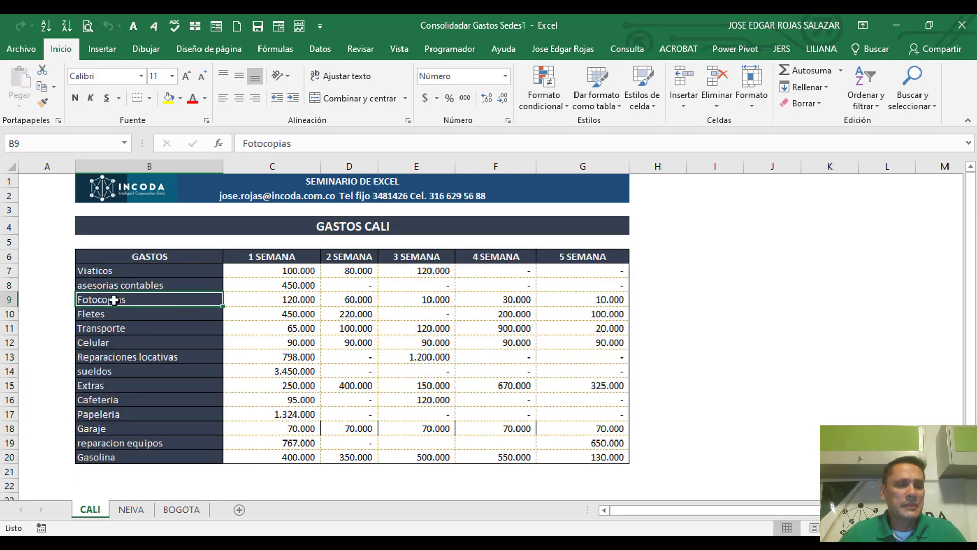
click(121, 284)
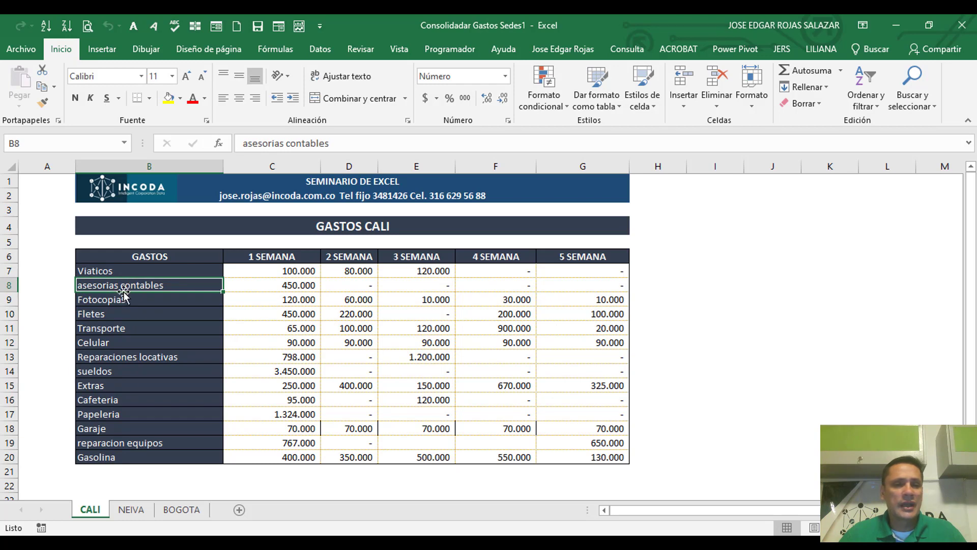
click(124, 271)
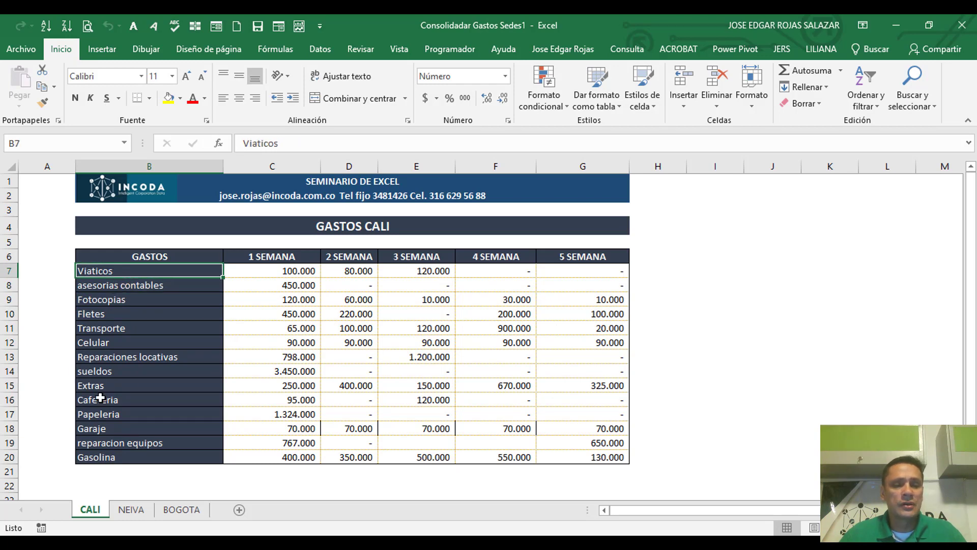
click(133, 511)
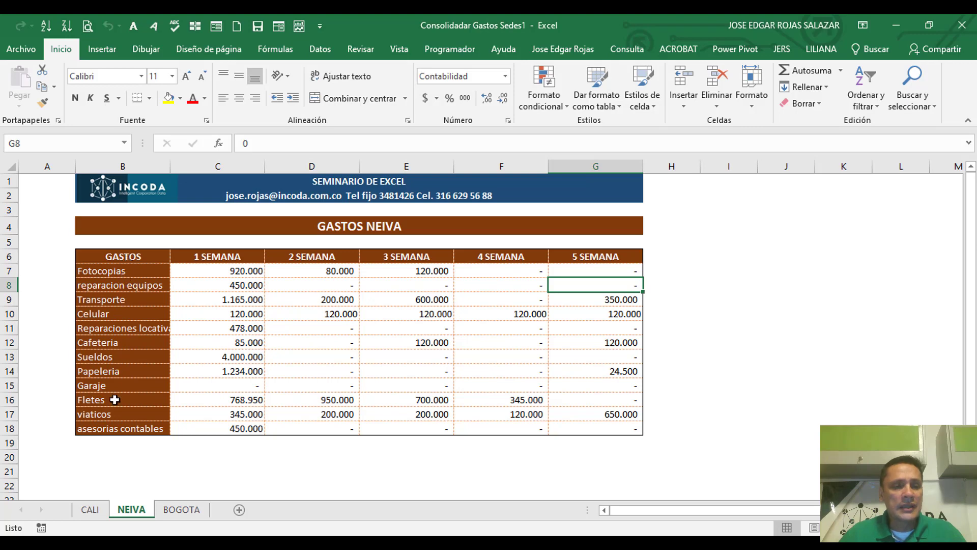
click(110, 416)
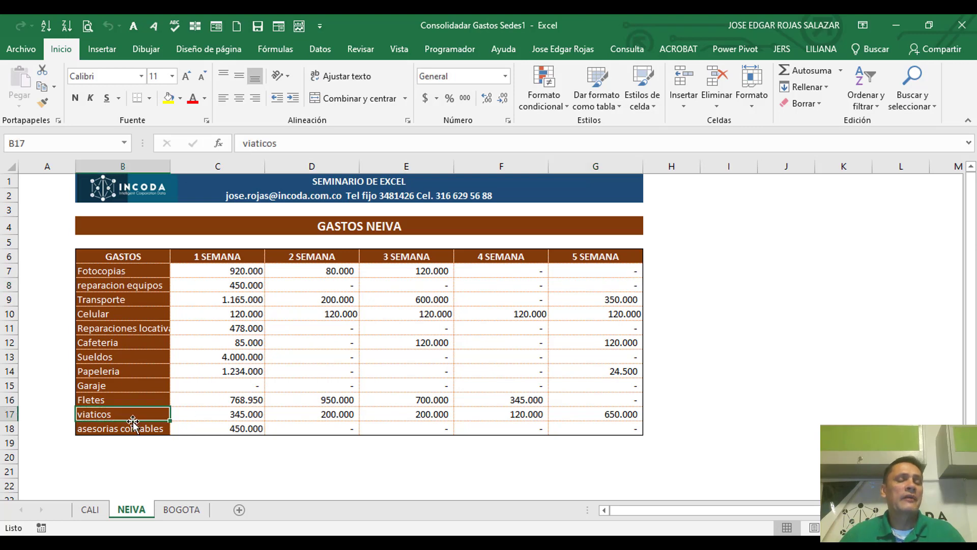
click(181, 511)
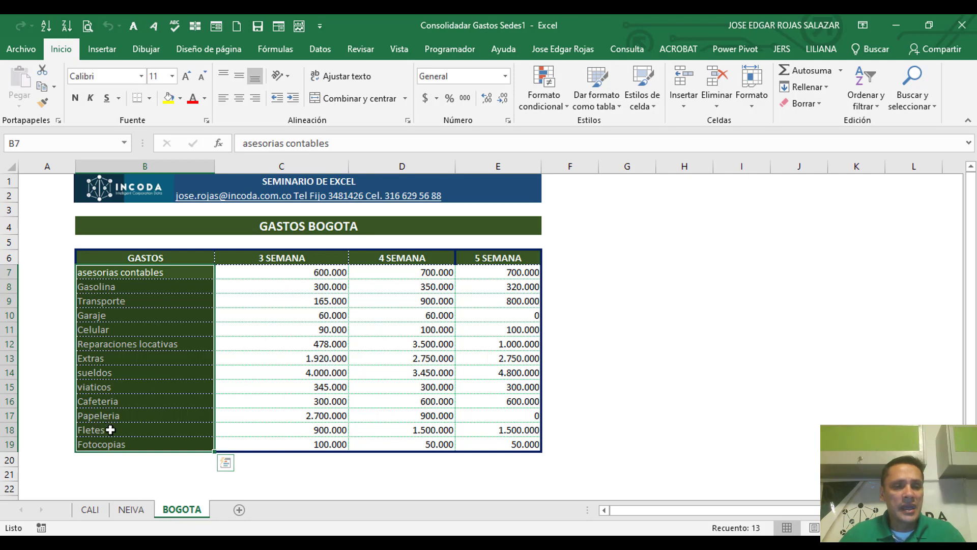
click(109, 390)
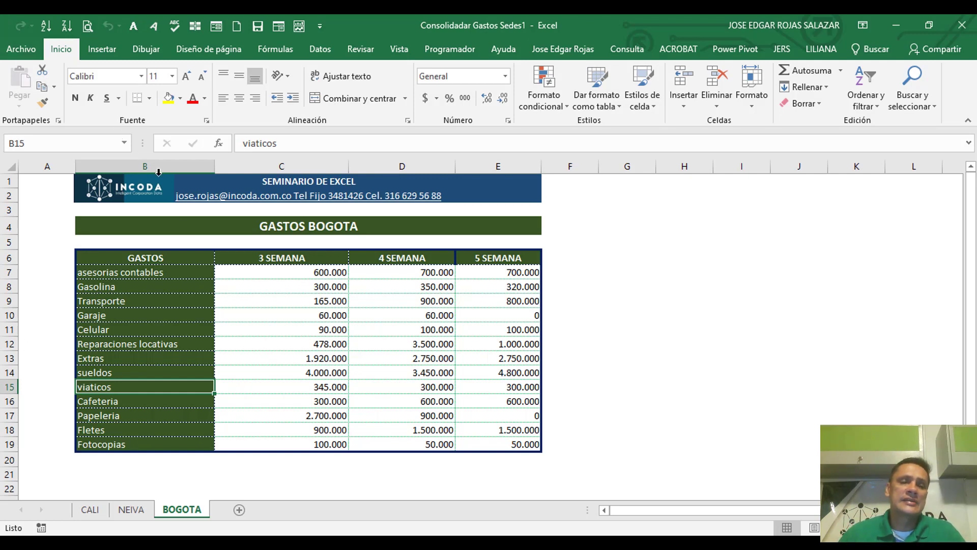
Step: Check the BOGOTA column headers and compare the 3 SEMANA column's position with the NEIVA and CALI sheets
click(147, 259)
click(245, 258)
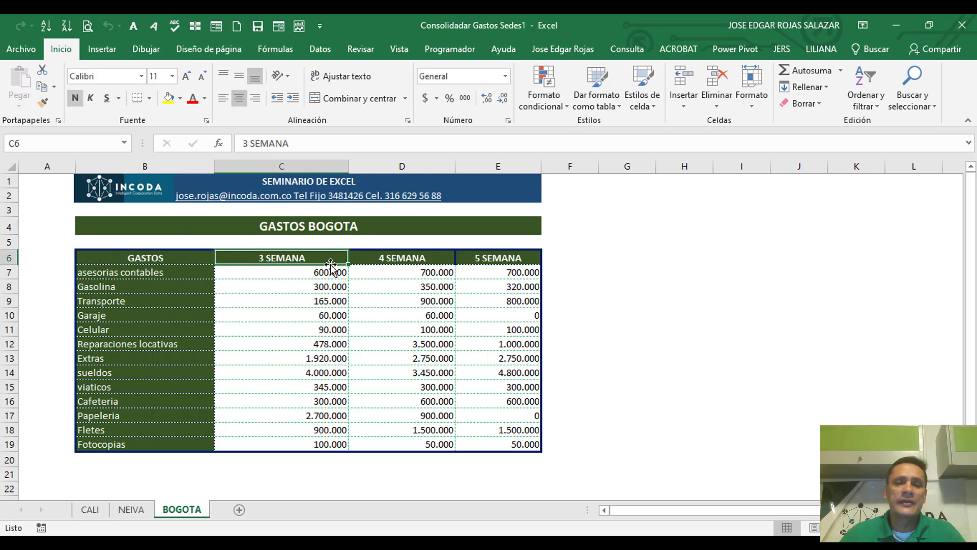
click(385, 262)
click(476, 261)
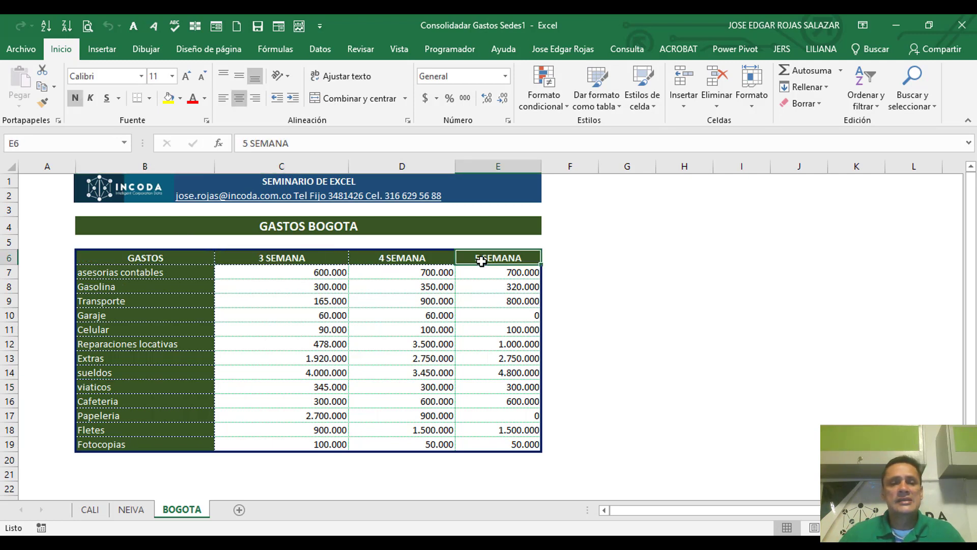
click(270, 259)
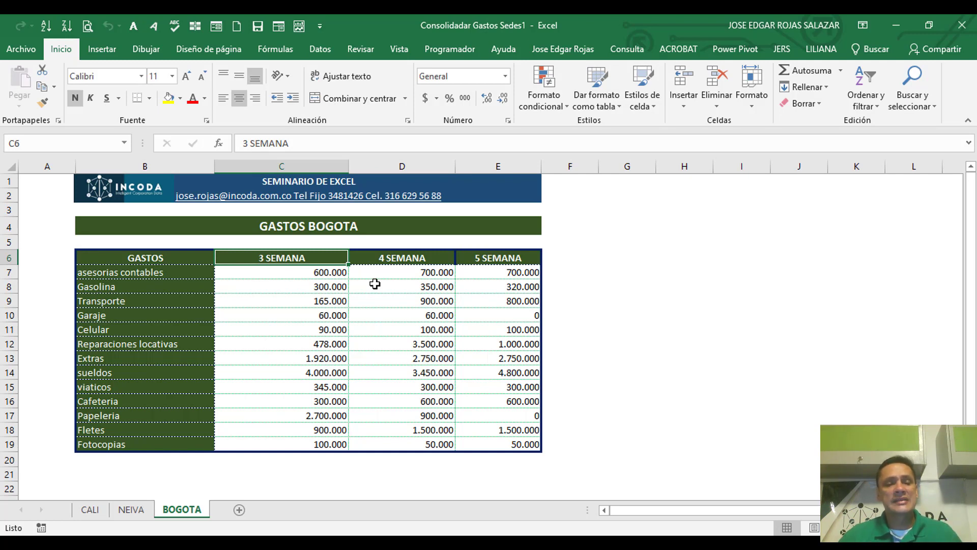
click(132, 512)
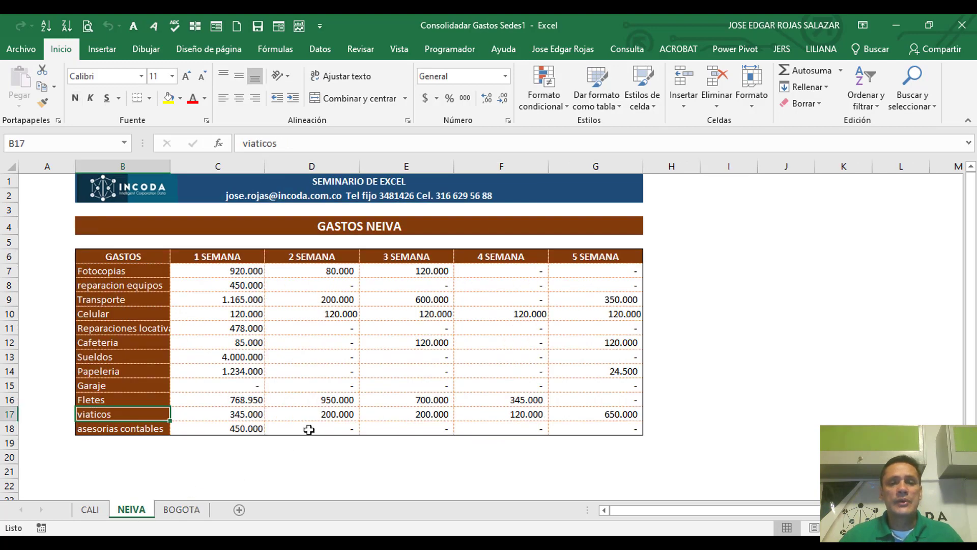
click(407, 261)
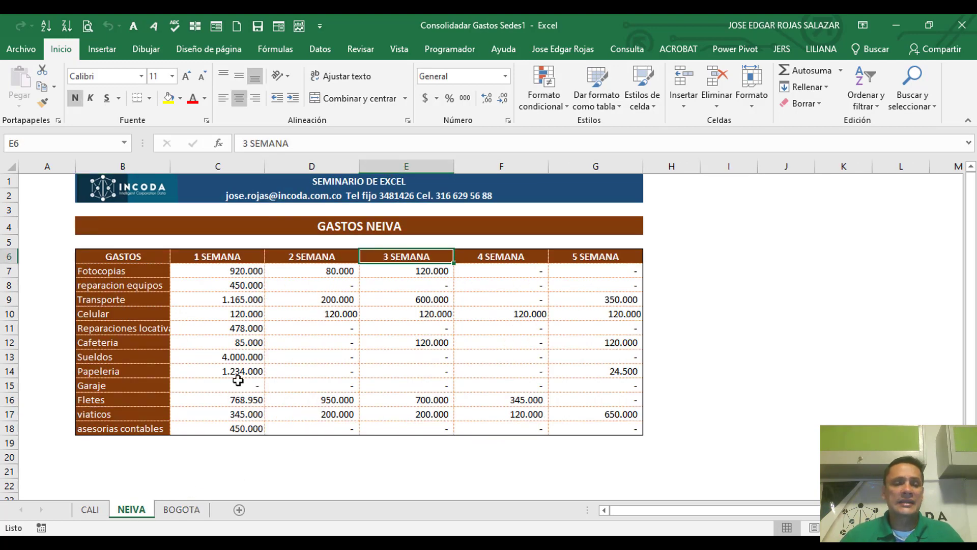
click(90, 511)
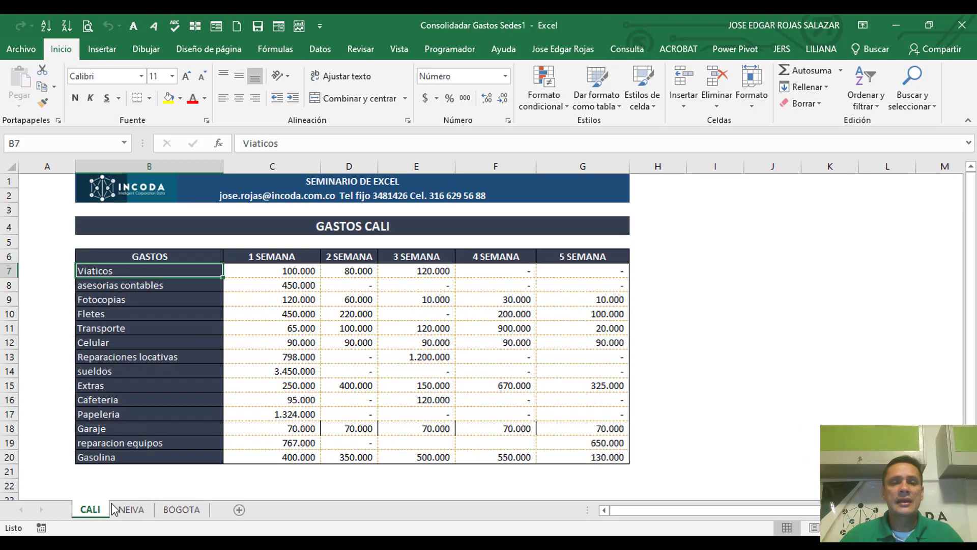
click(419, 258)
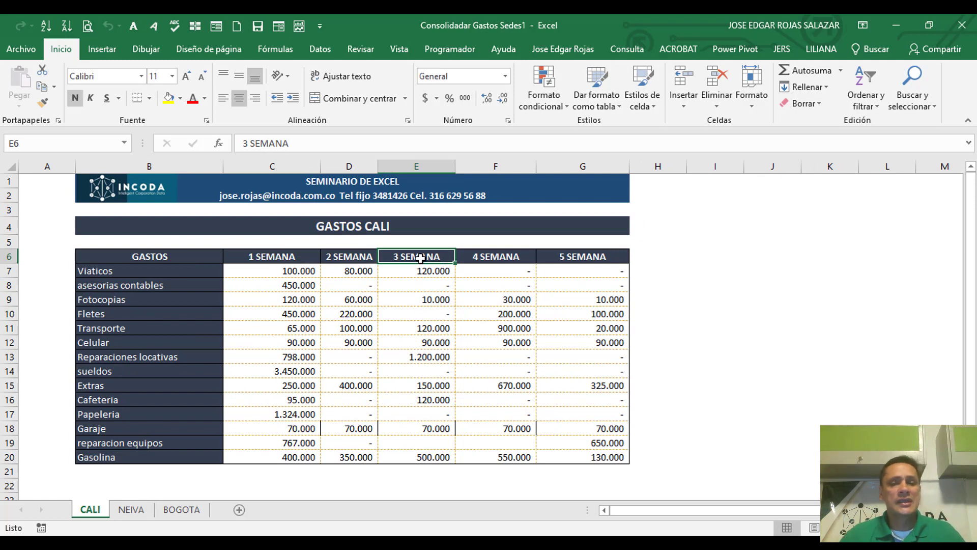
Step: Locate the viaticos row on the CALI, NEIVA and BOGOTA sheets in turn
click(105, 270)
click(130, 510)
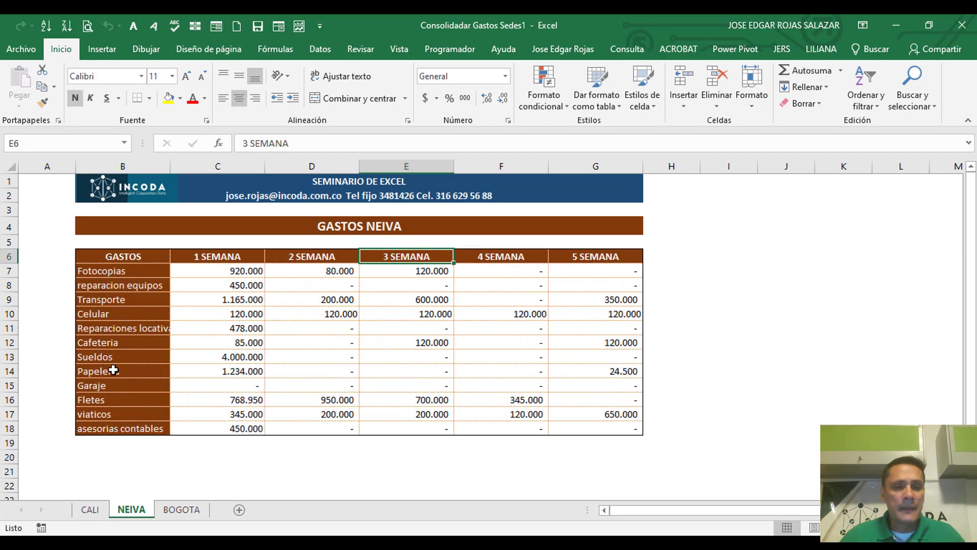
click(107, 413)
click(184, 510)
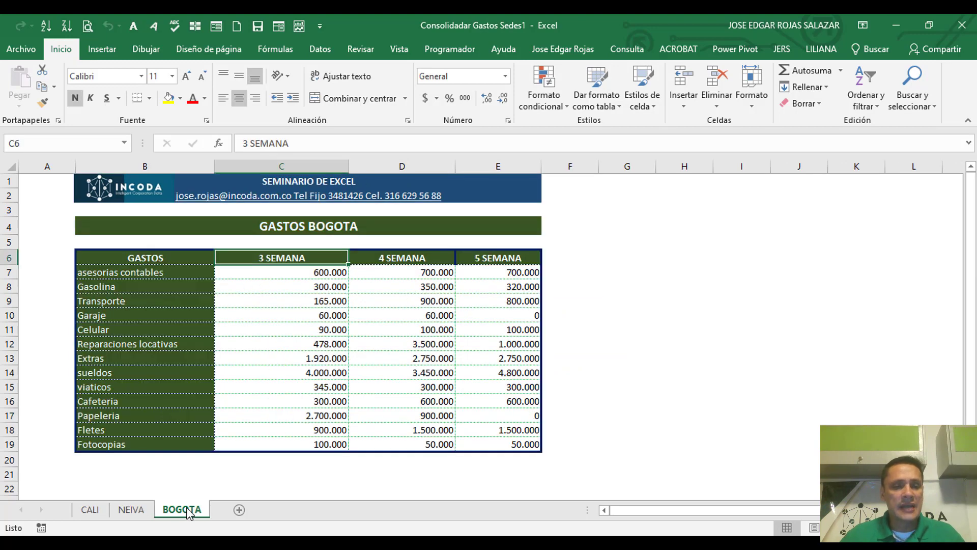
click(132, 390)
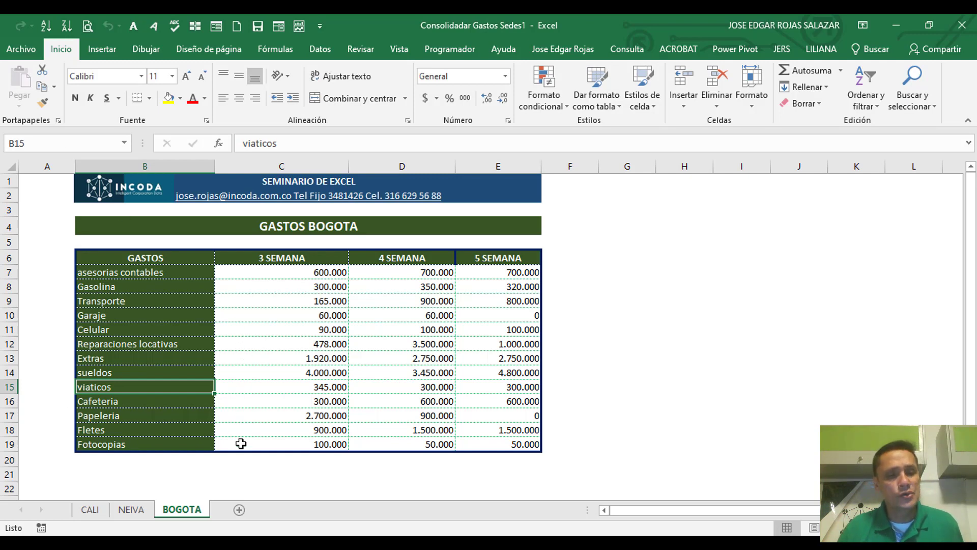
Step: Add a new sheet after BOGOTA and name it Resumen gastos sedes
click(242, 515)
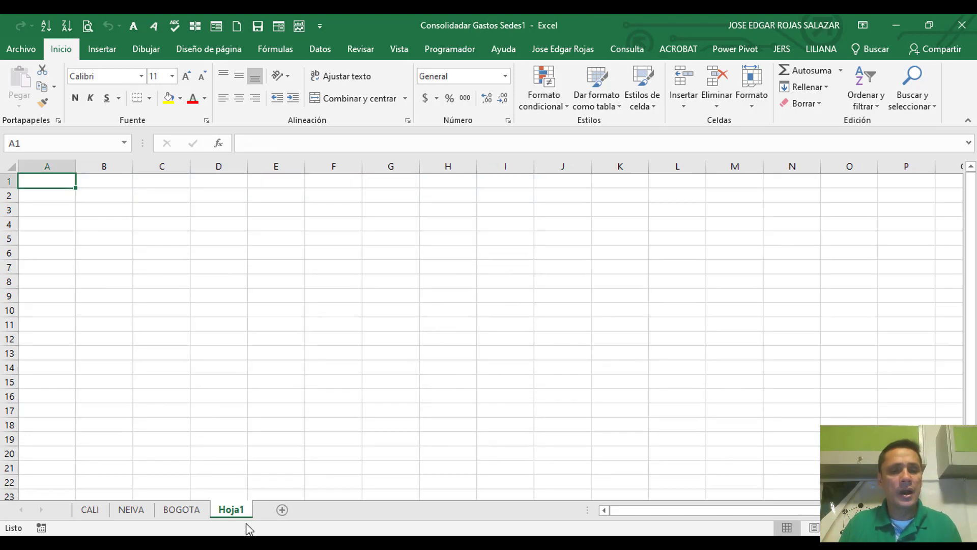
double_click(235, 509)
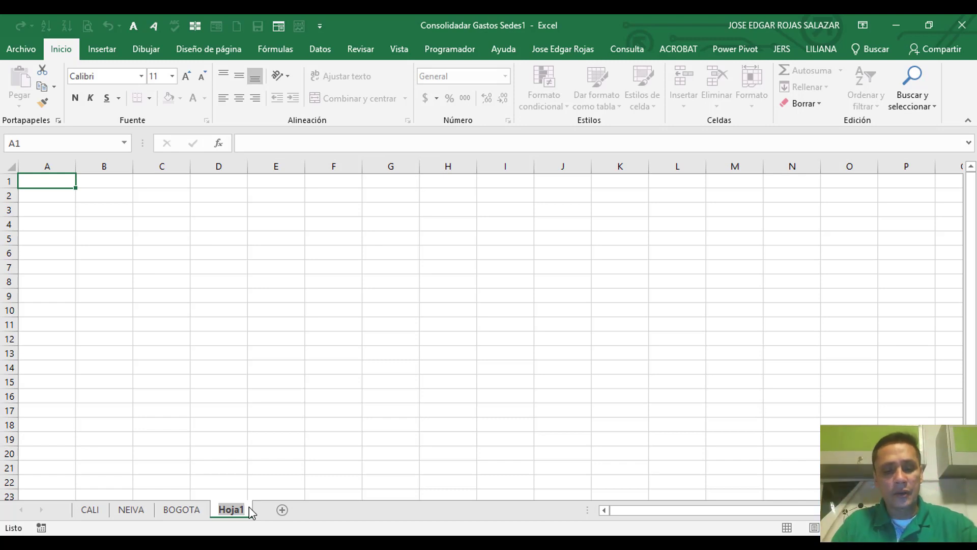
text(Resumen )
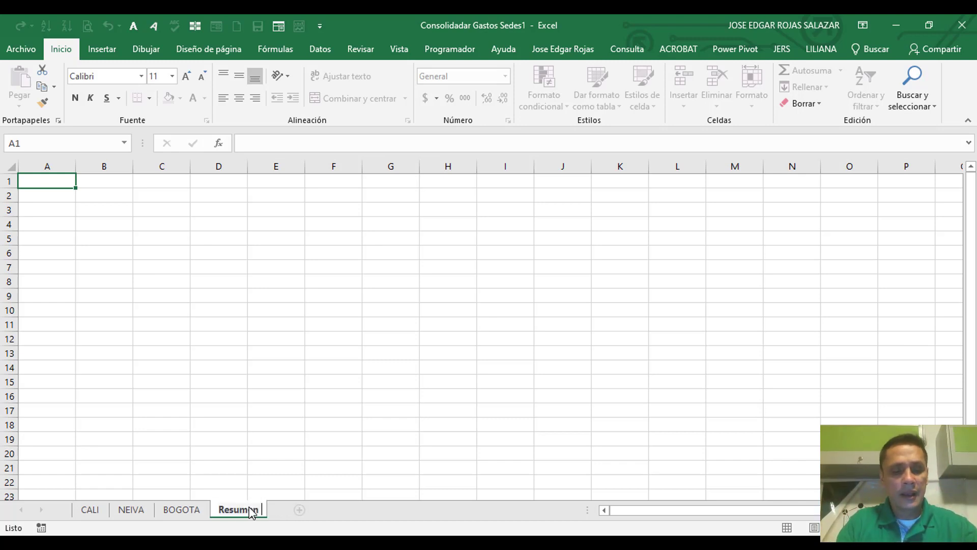
text(gastos sedes)
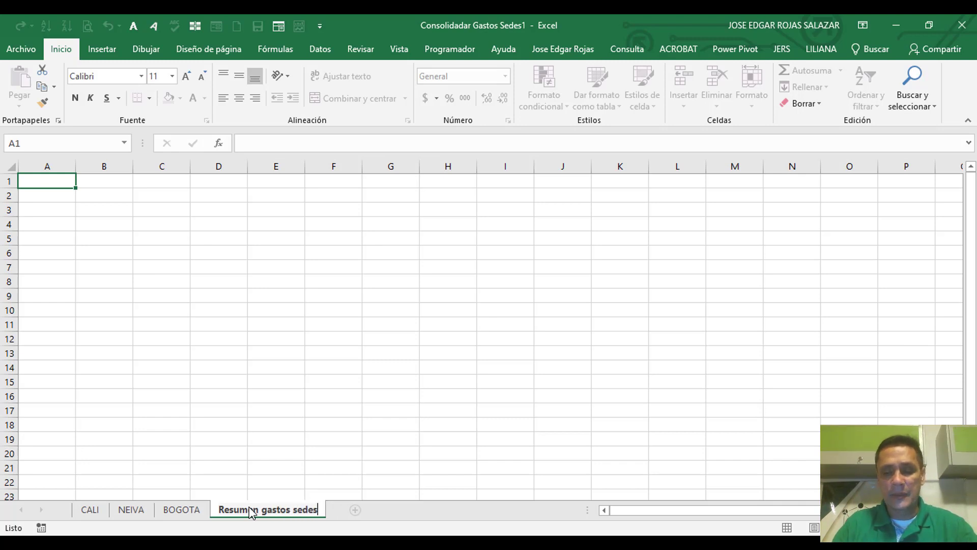
key(Return)
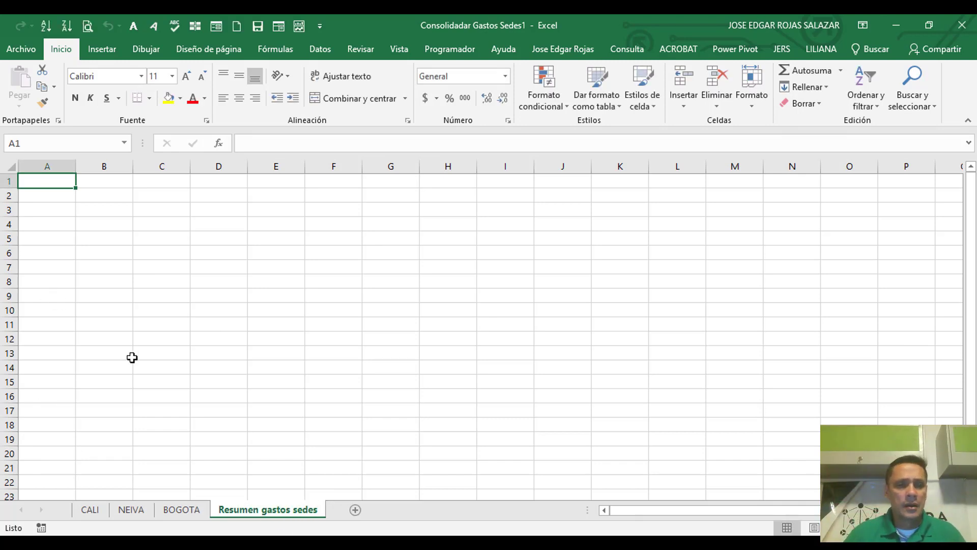
Step: Start a Suma consolidation at cell B6 of the summary sheet and add the CALI range B6:G20 as a reference
click(104, 253)
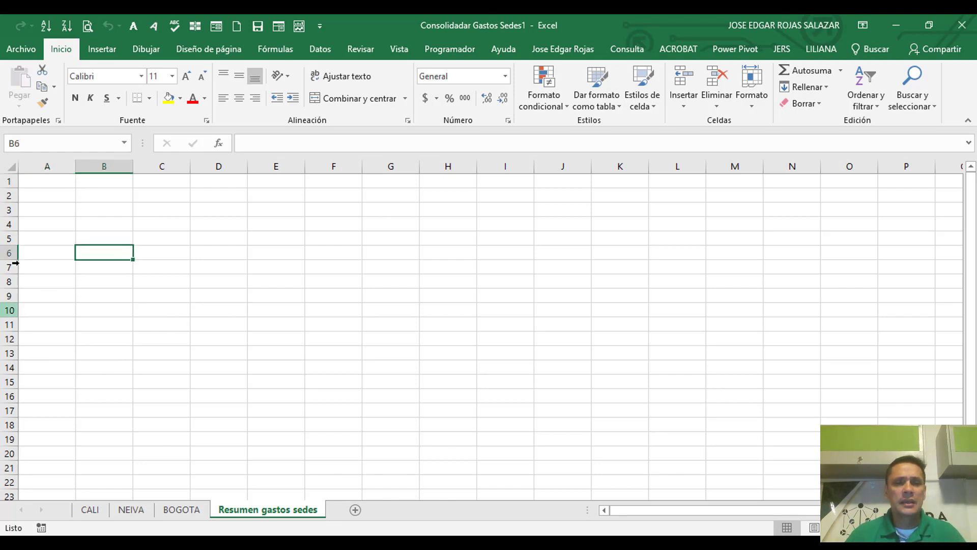
click(321, 49)
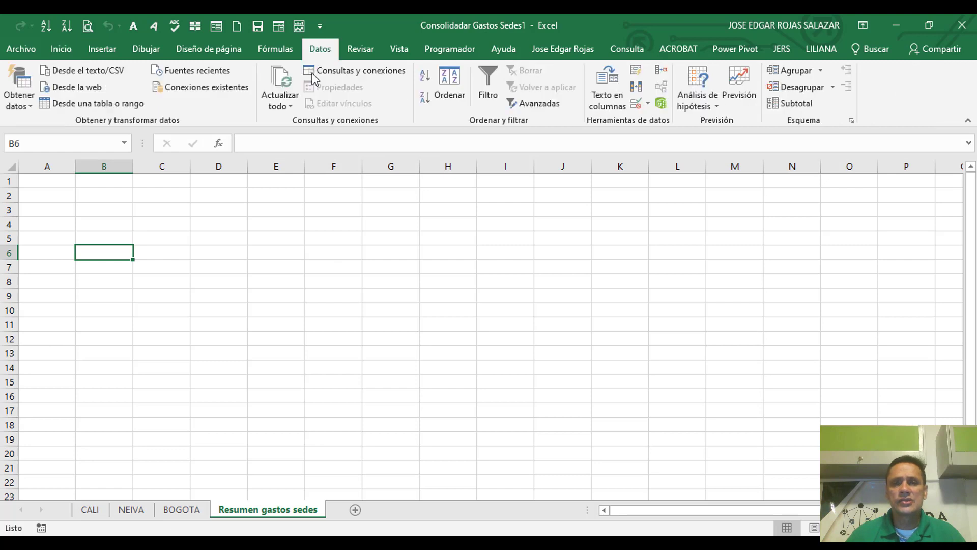
click(662, 70)
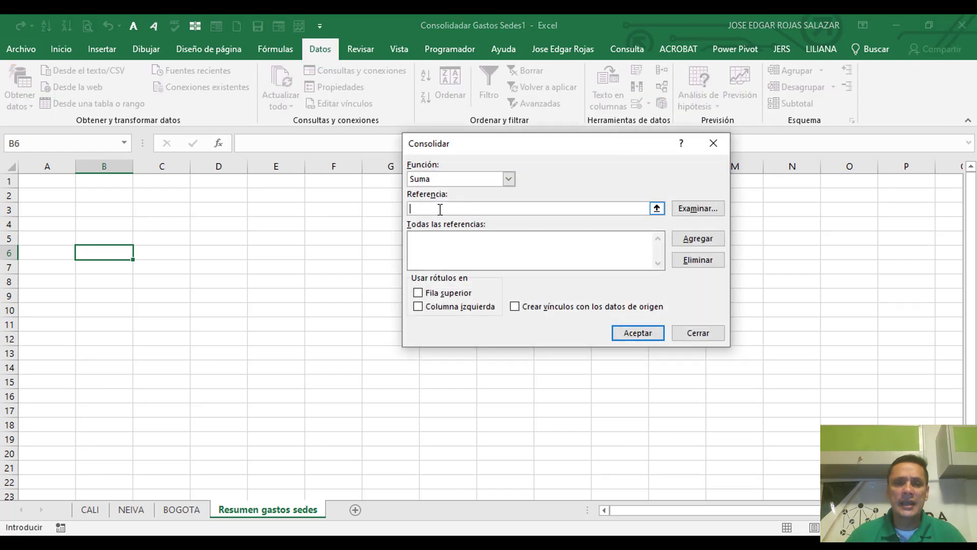
click(89, 510)
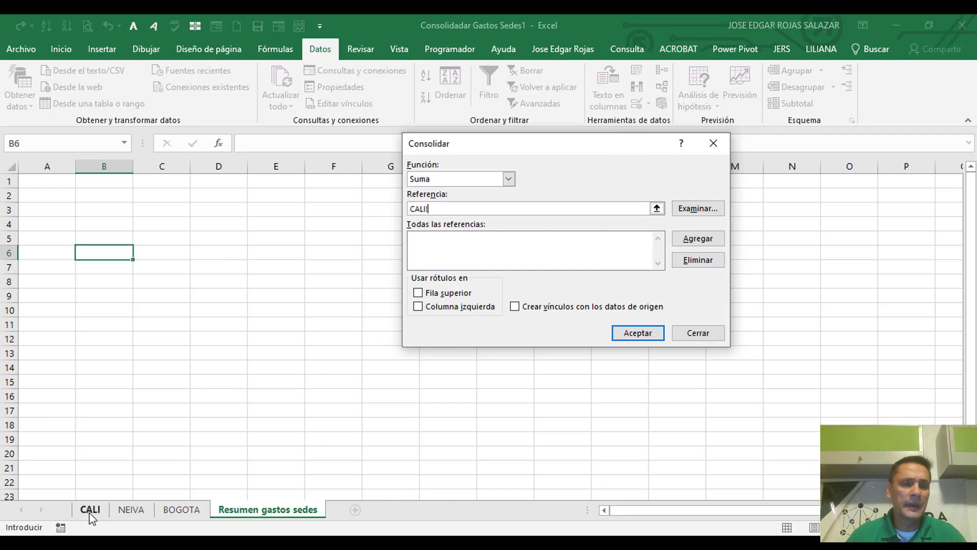
drag(99, 256, 608, 455)
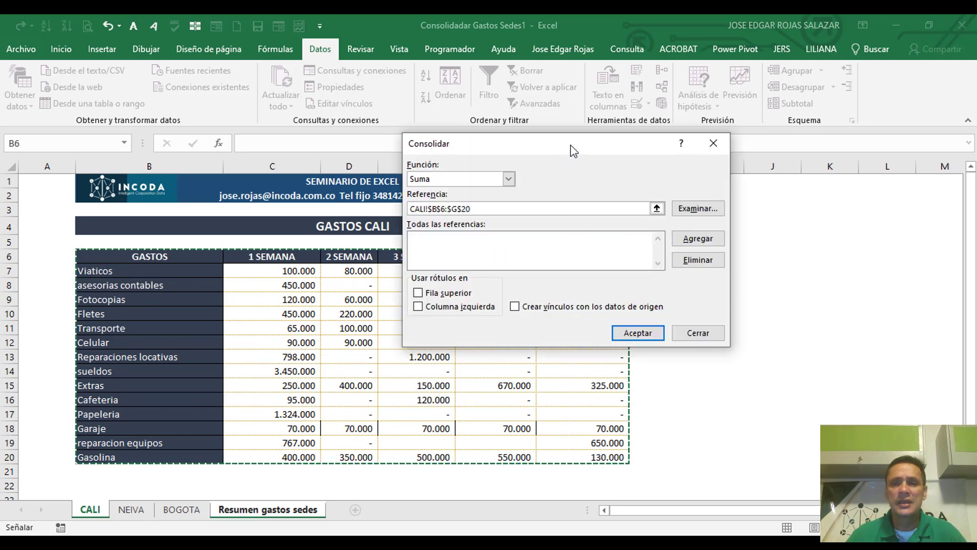
drag(571, 148, 753, 97)
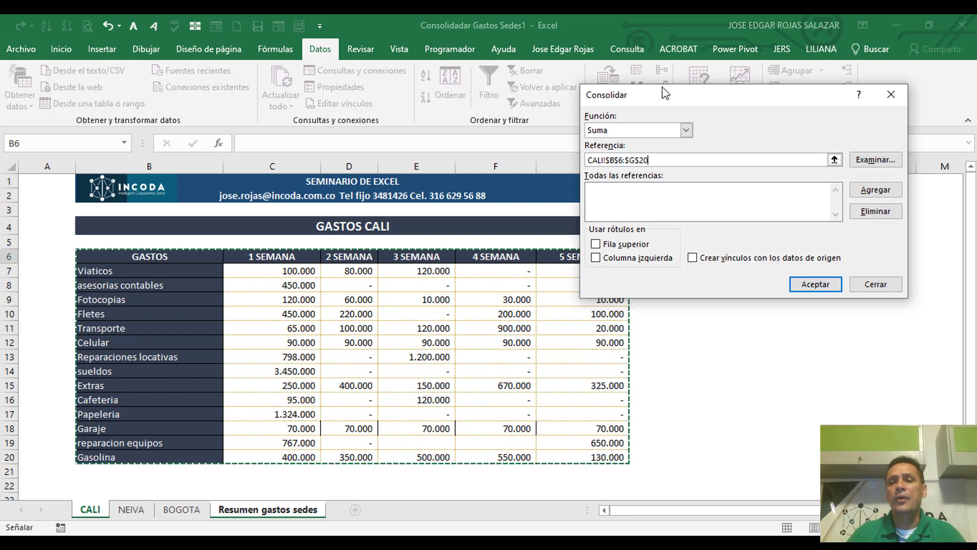
click(865, 196)
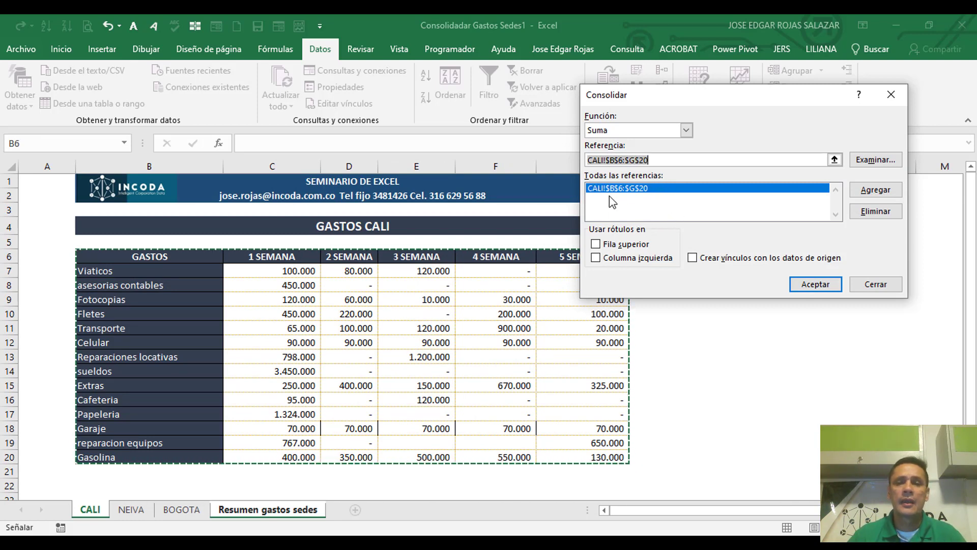
Step: Add the NEIVA table range B6:G18 to the consolidation references
click(130, 511)
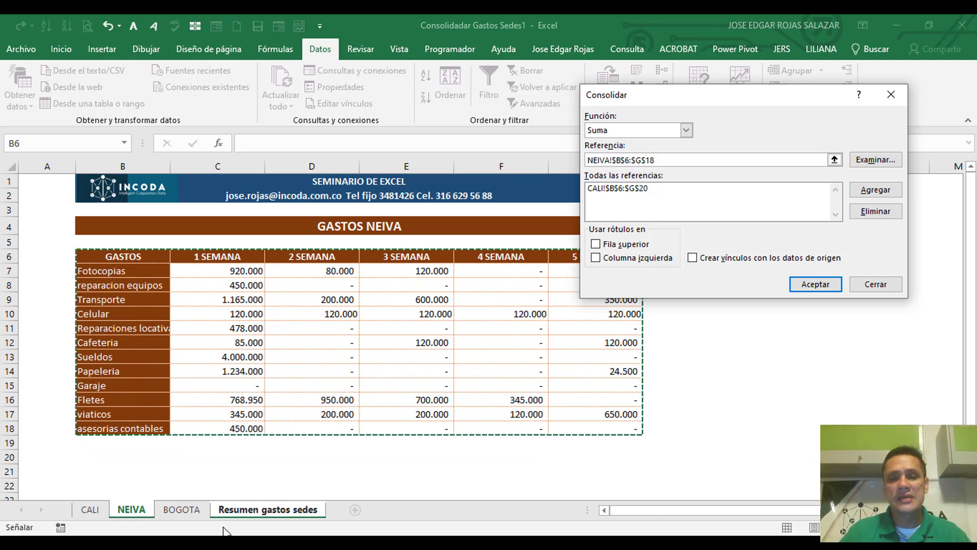
key(shift+Left)
key(shift+Left)
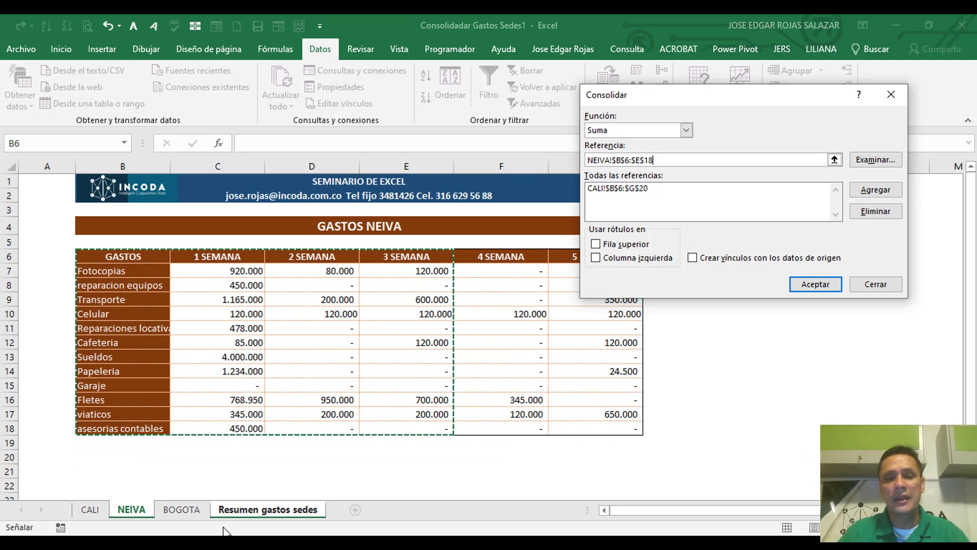
key(shift+Right)
key(shift+Right)
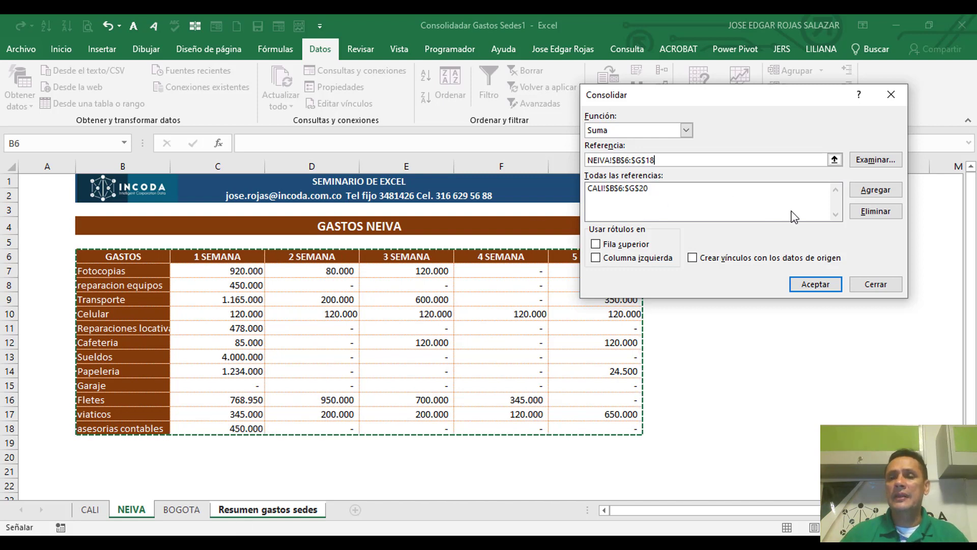
click(872, 194)
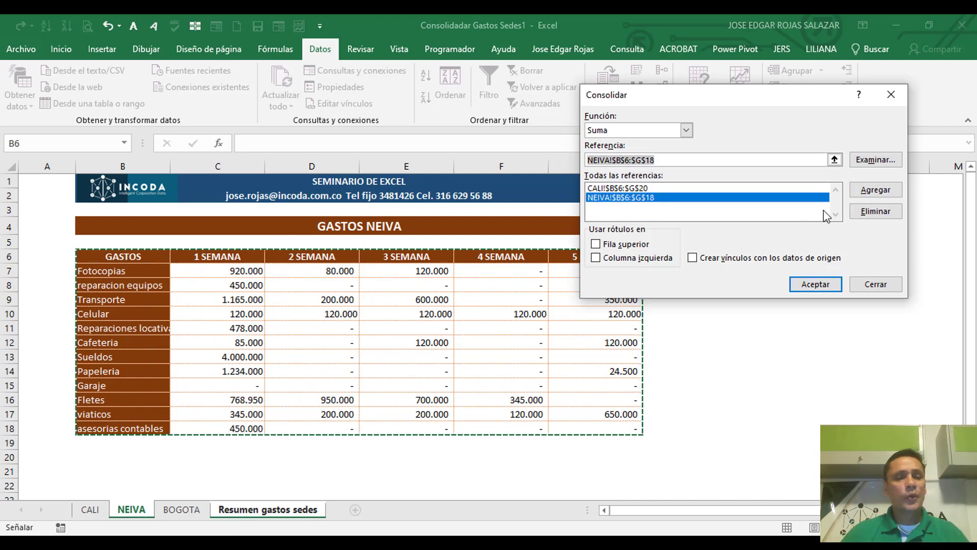
Step: Add the BOGOTA table range, adjusted to B6:E19, to the consolidation references
click(188, 512)
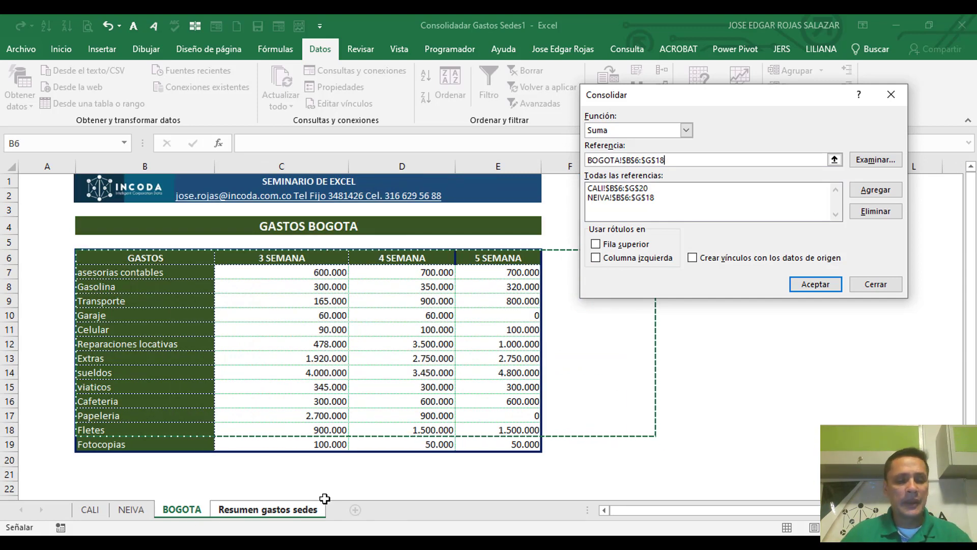
key(shift+Left)
key(shift+Left)
key(shift+Left)
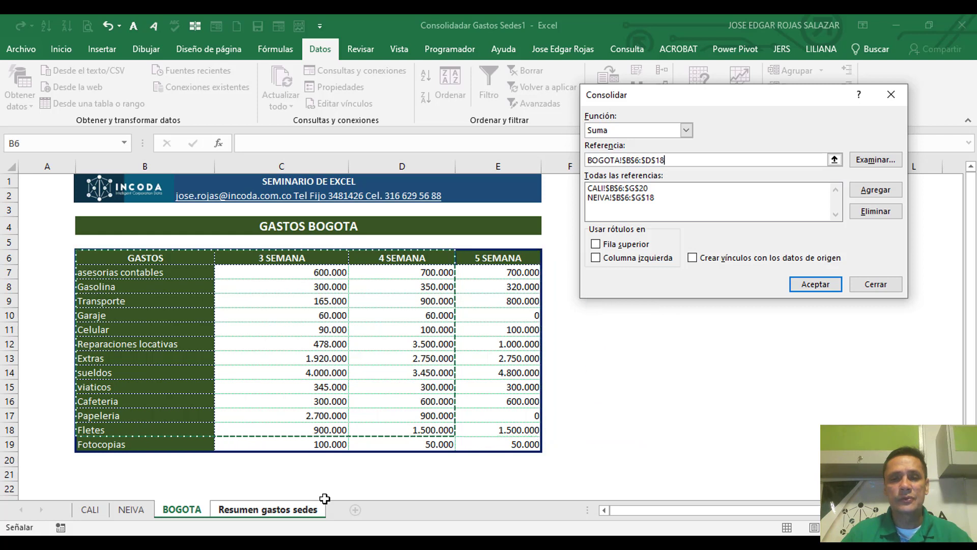
key(shift+Right)
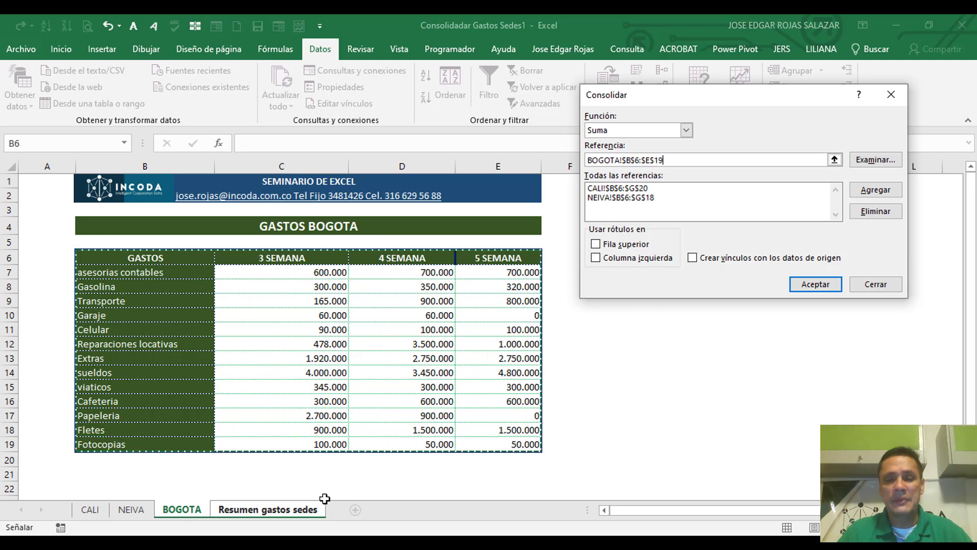
key(shift+Down)
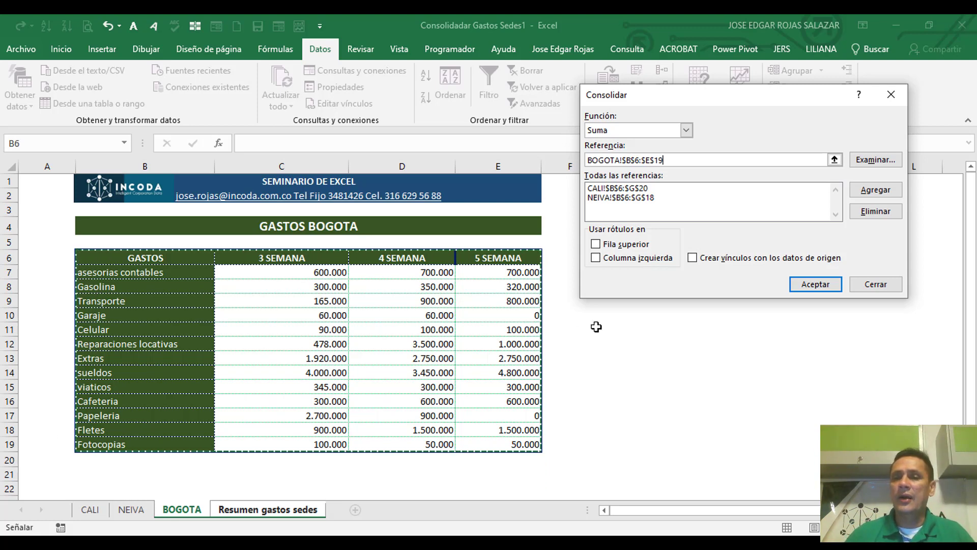
click(888, 189)
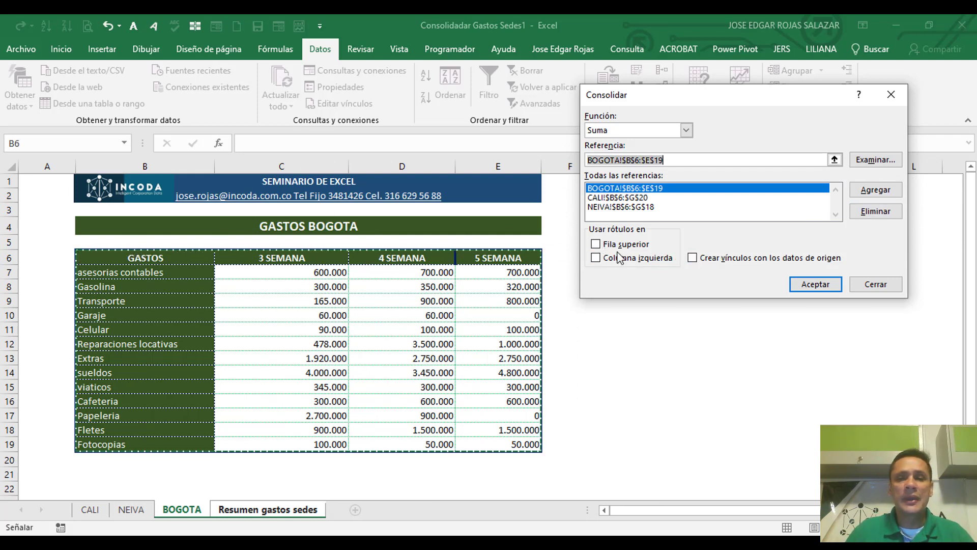
Step: Run the consolidation using top-row and left-column labels, with links to the source data
click(596, 245)
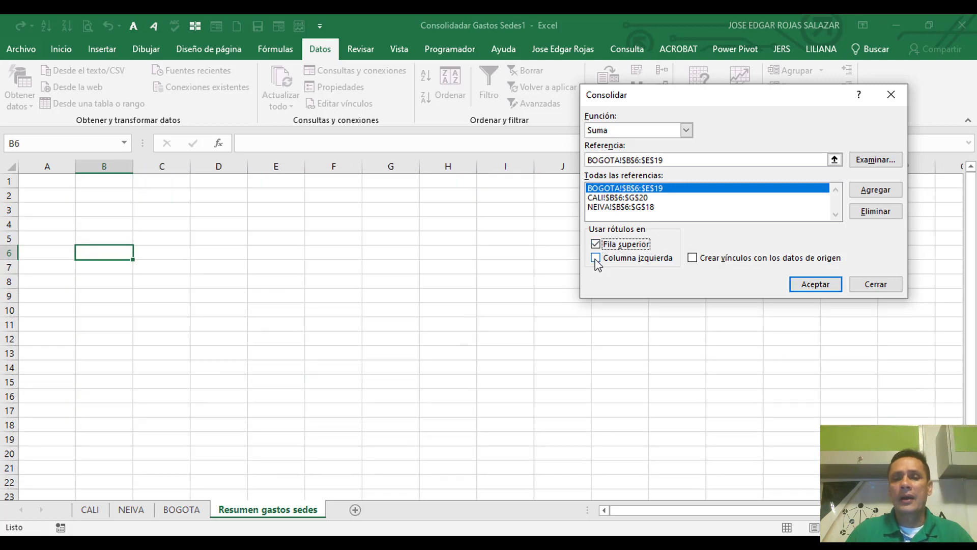
click(595, 258)
click(693, 258)
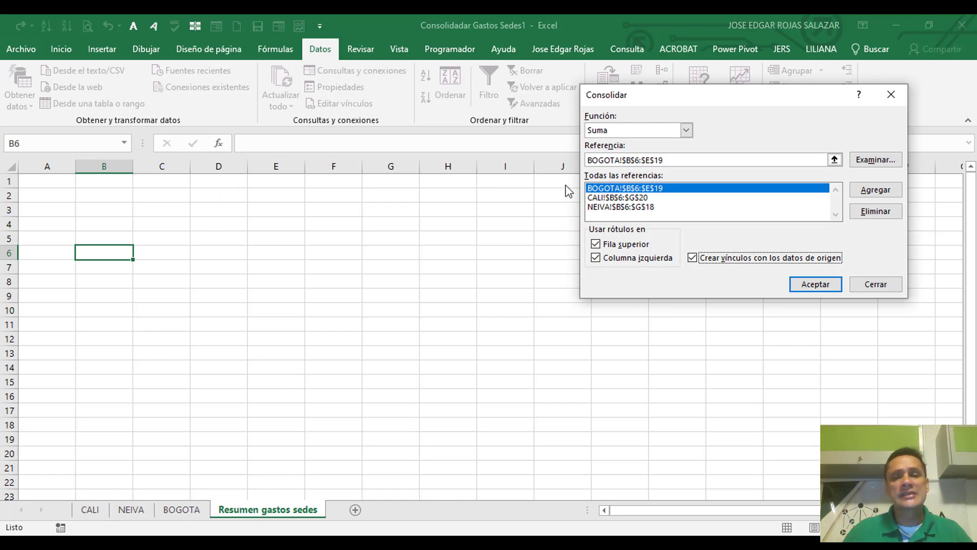
click(818, 287)
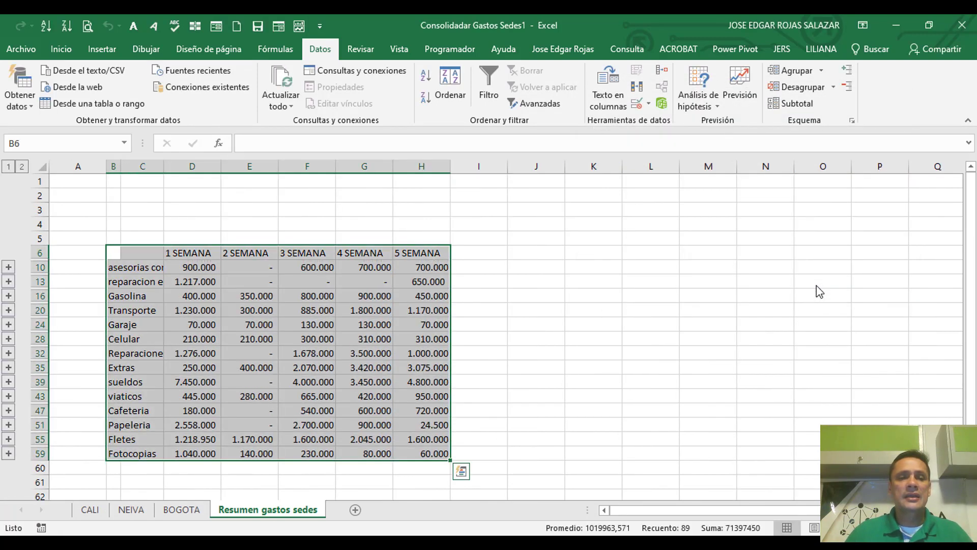
Step: Deselect the consolidated table and fit column B's width to the expense names
click(521, 315)
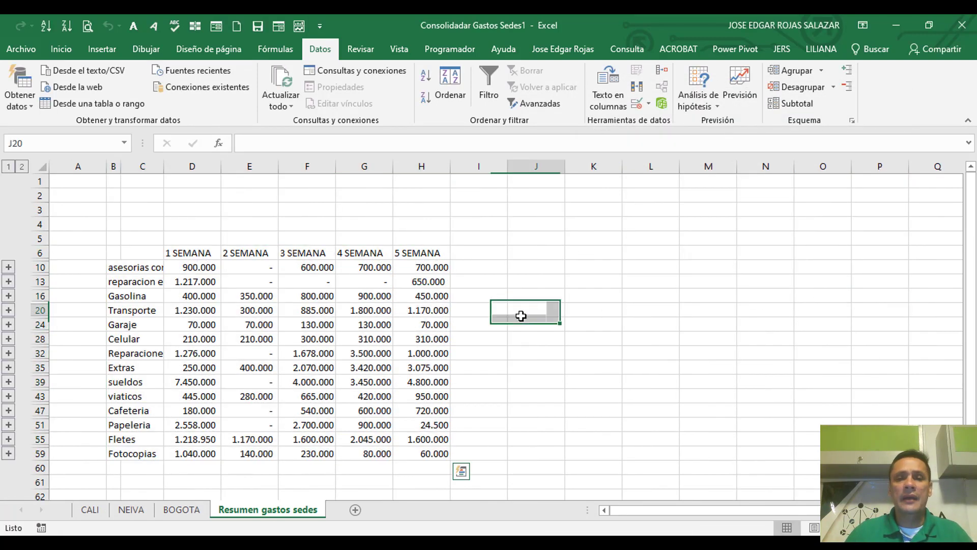
click(484, 239)
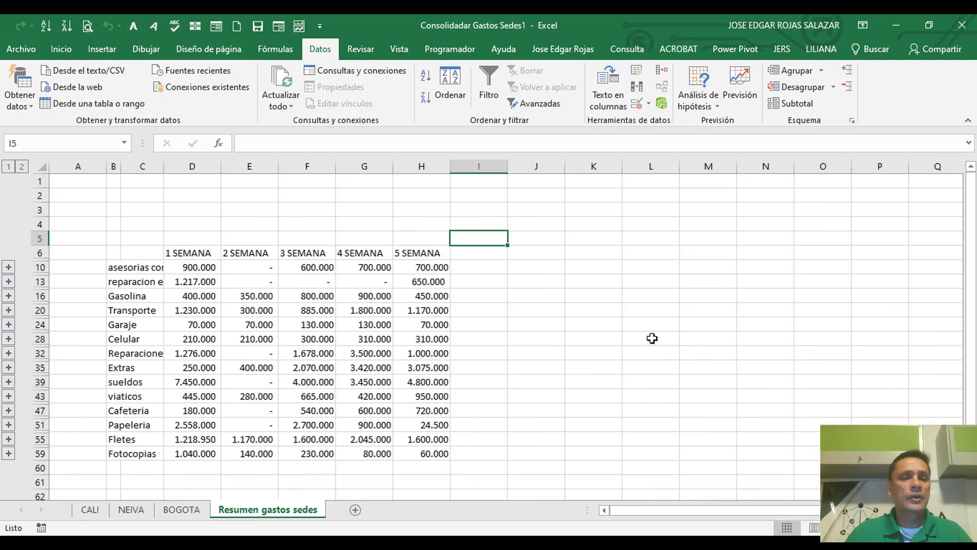
double_click(118, 168)
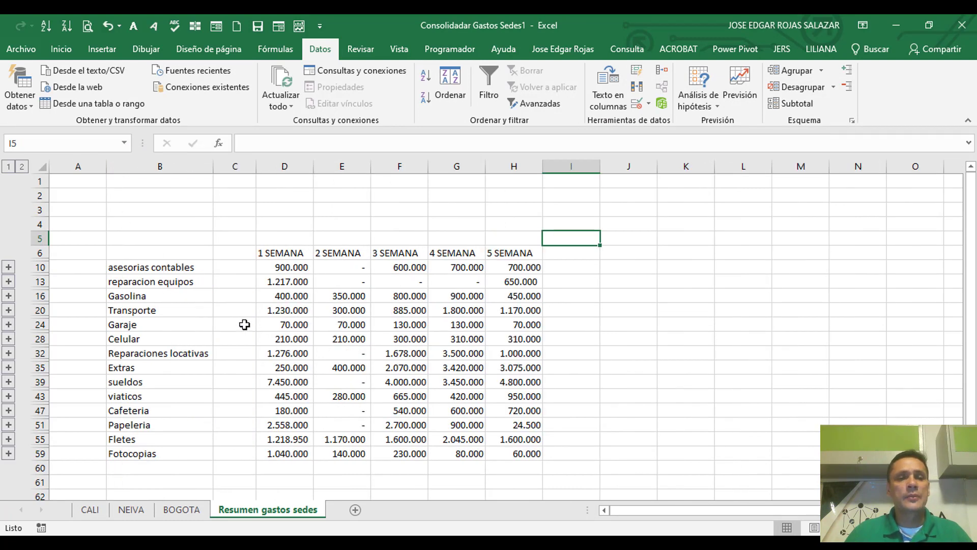
Step: Enter the headers GASTOS in B6 and SEDES in C6 of the consolidated table
click(176, 257)
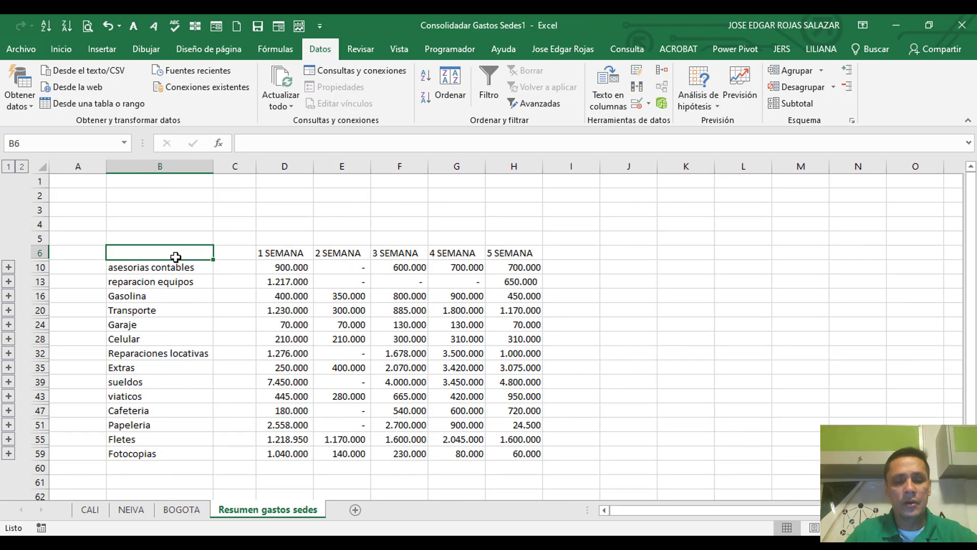
text(GASTOS)
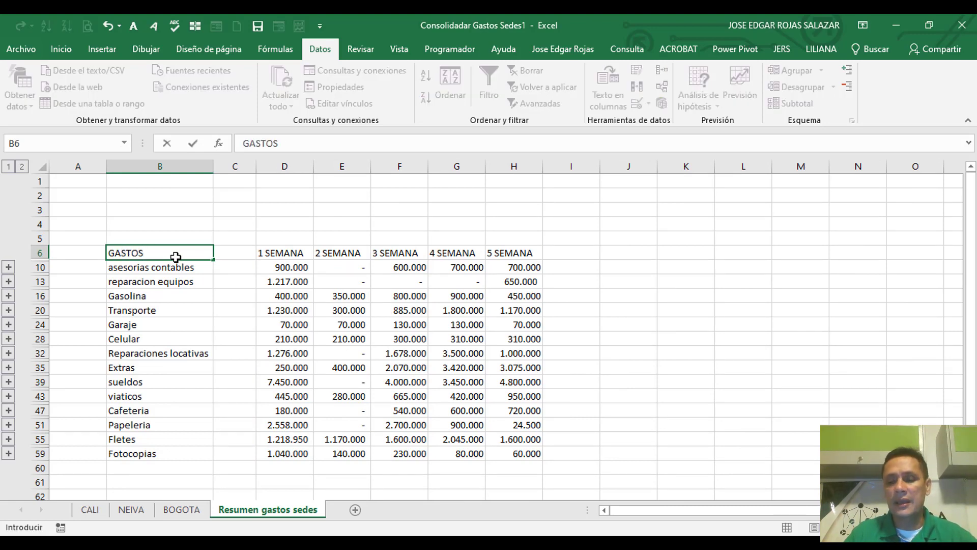
key(Tab)
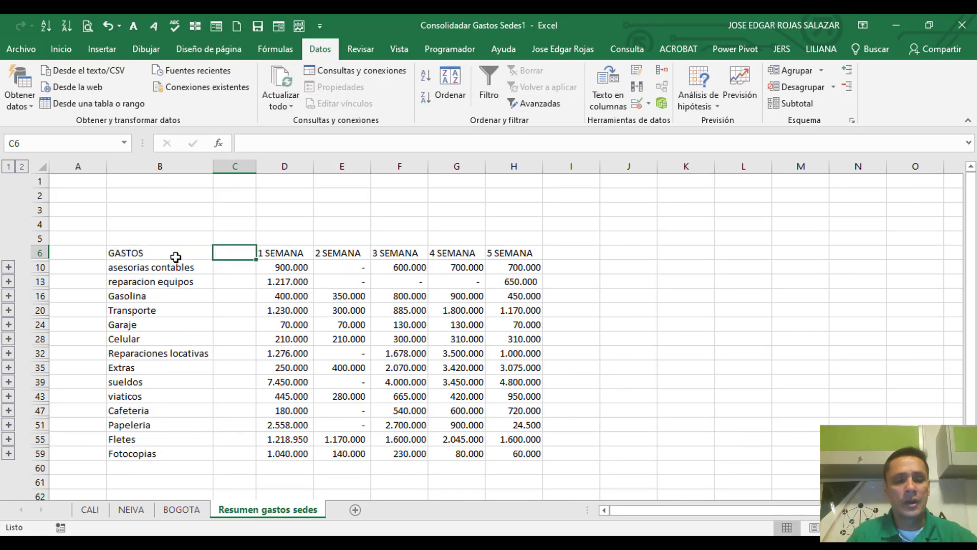
text(SEDES)
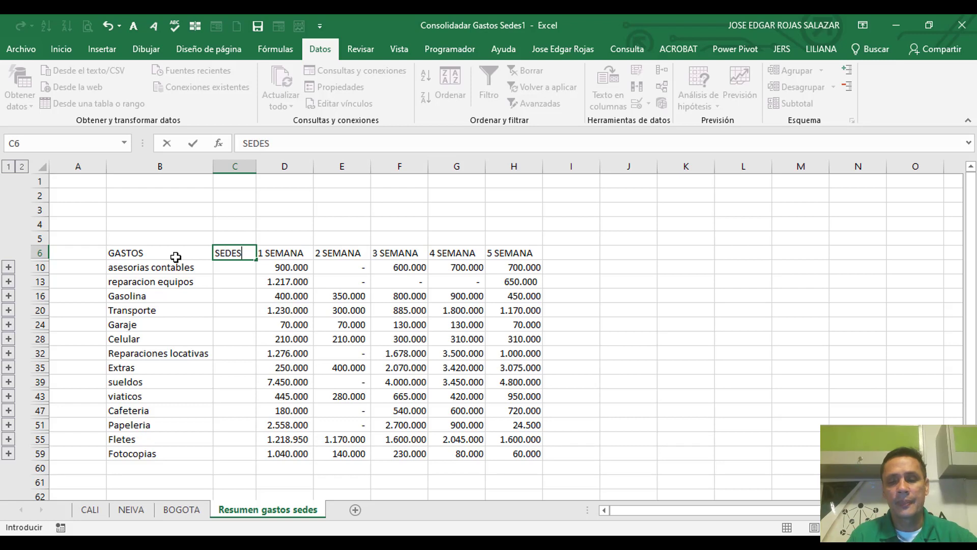
key(Return)
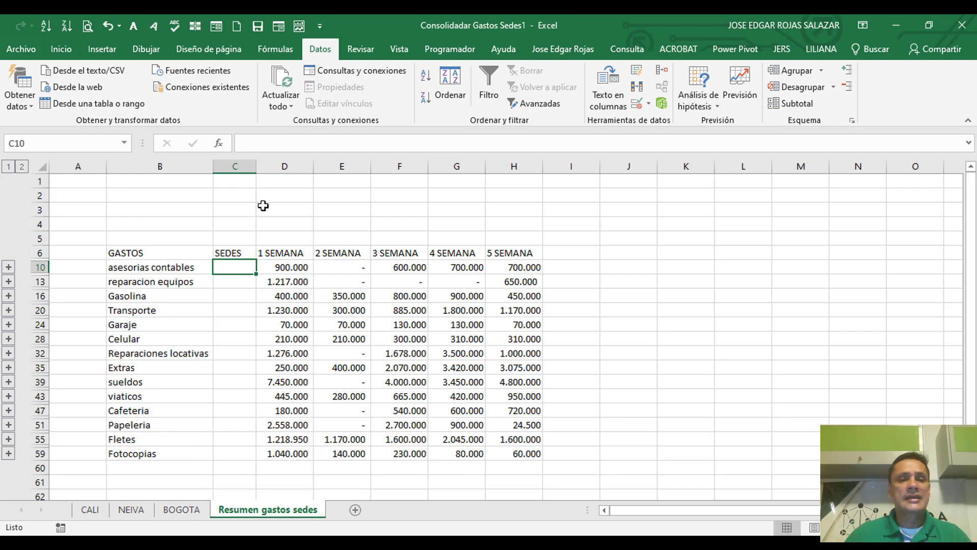
Step: Expand the asesorias contables detail rows with column C widened, and replace the source name in C7 with BOGOTA
click(8, 267)
drag(258, 170, 309, 170)
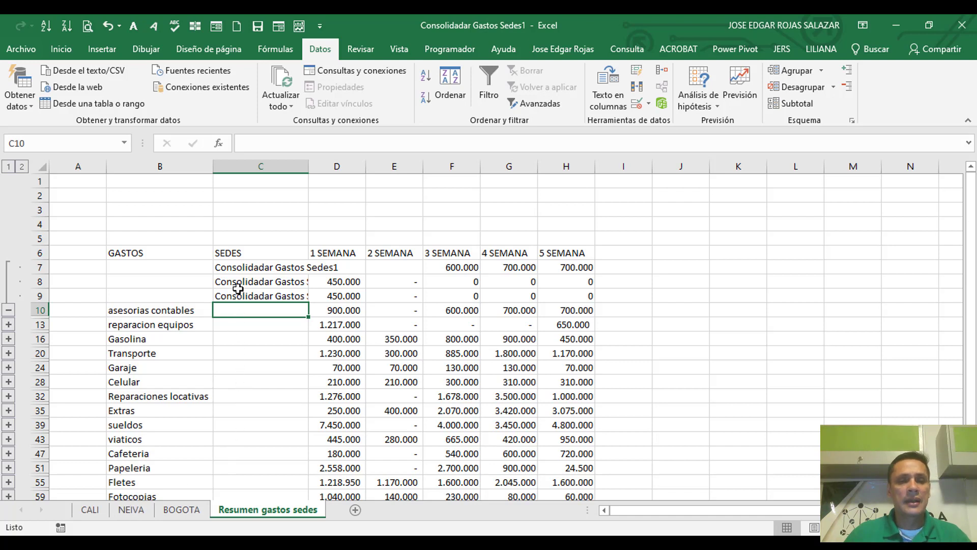
click(243, 270)
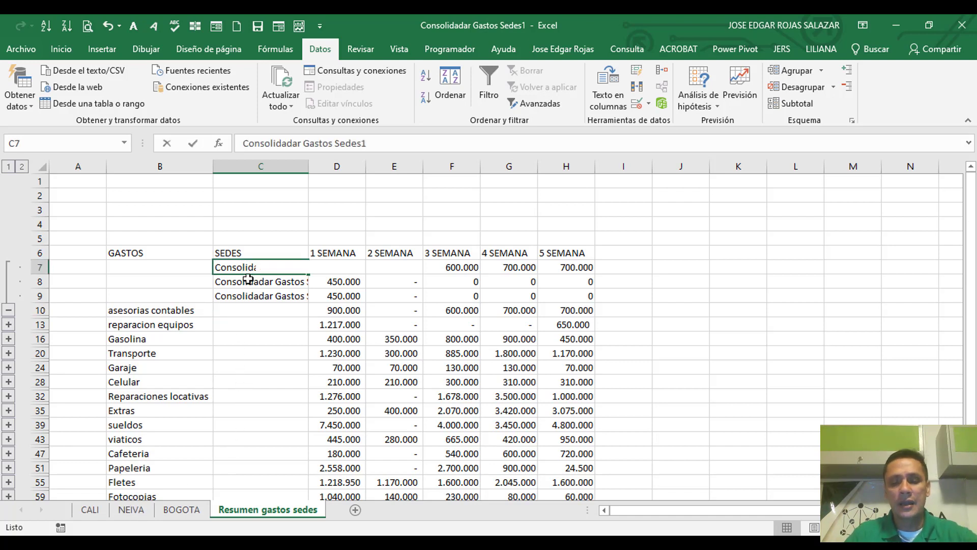
text(BOGOTA)
key(Return)
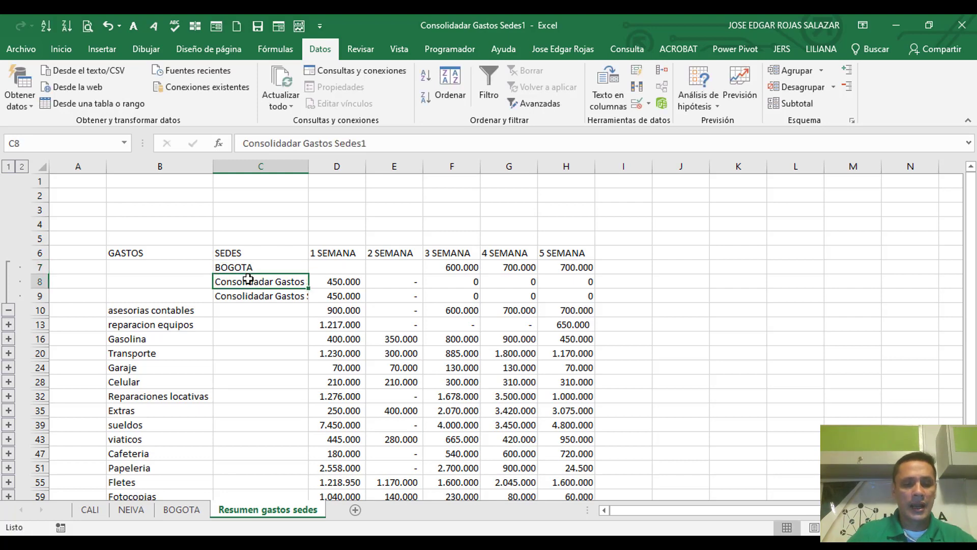
Step: Replace the source names of the asesorias contables detail rows with CALI in C8 and NEIVA in C9
text(CALI)
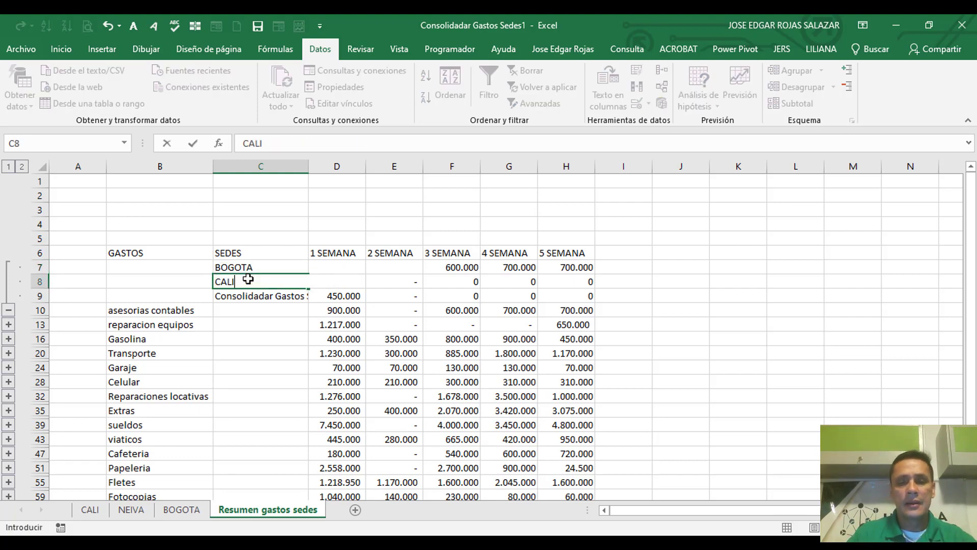
key(Return)
text(NEIV)
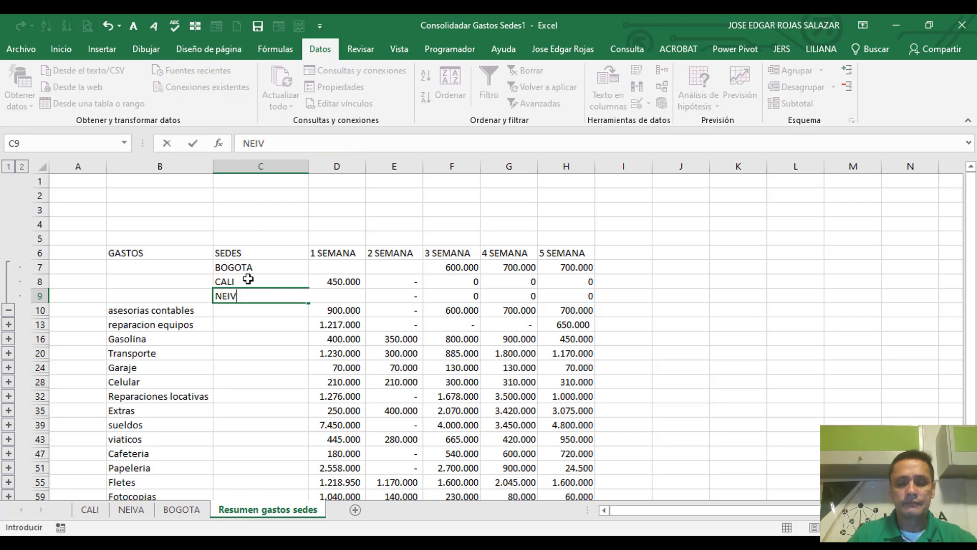
text(A)
key(Return)
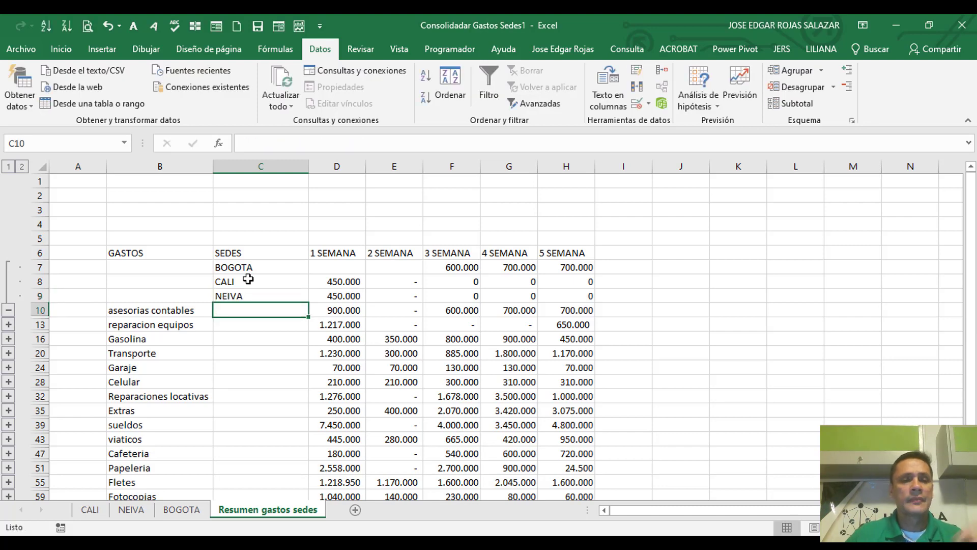
Step: Expand all outline groups and examine the source names in column C of the other expenses' detail rows
click(22, 168)
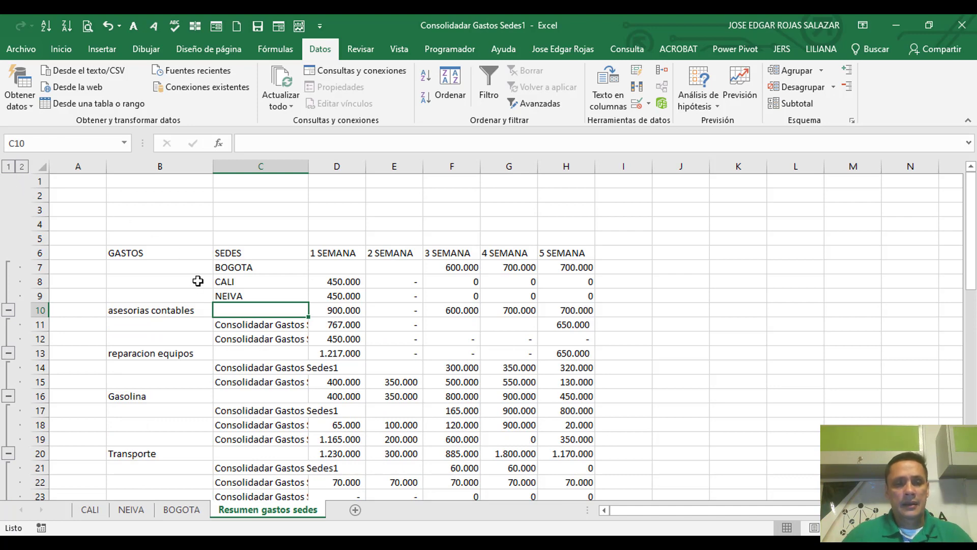
scroll(204, 302, down, 1)
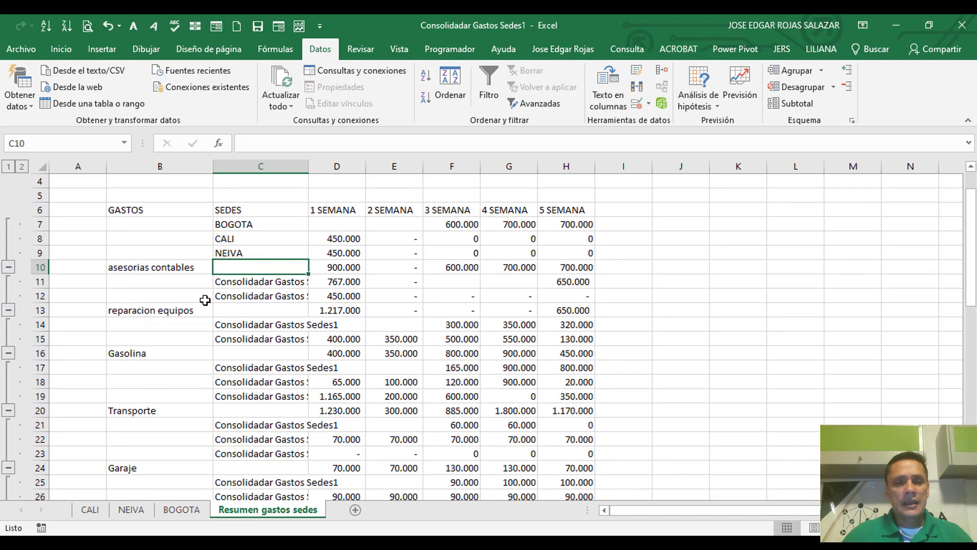
scroll(204, 302, up, 1)
scroll(205, 301, down, 2)
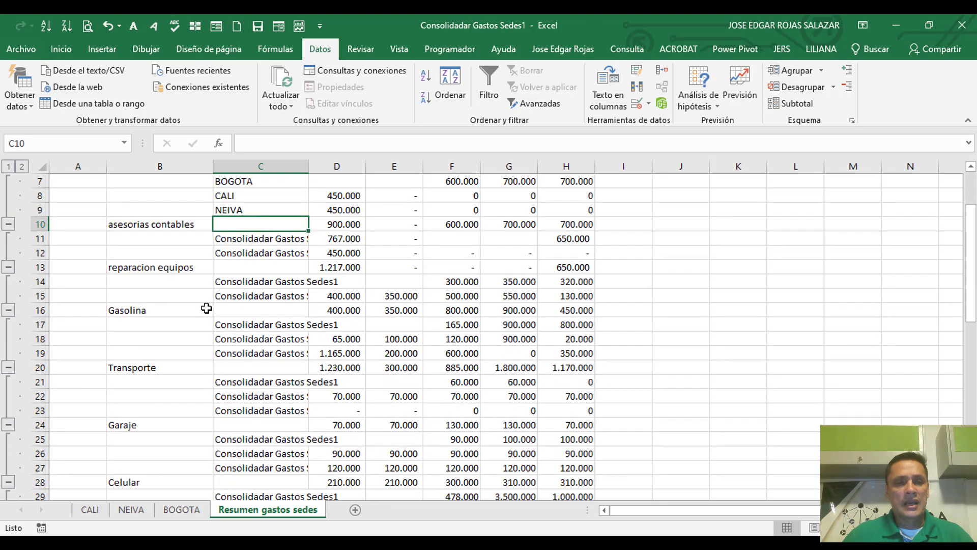
scroll(207, 305, up, 2)
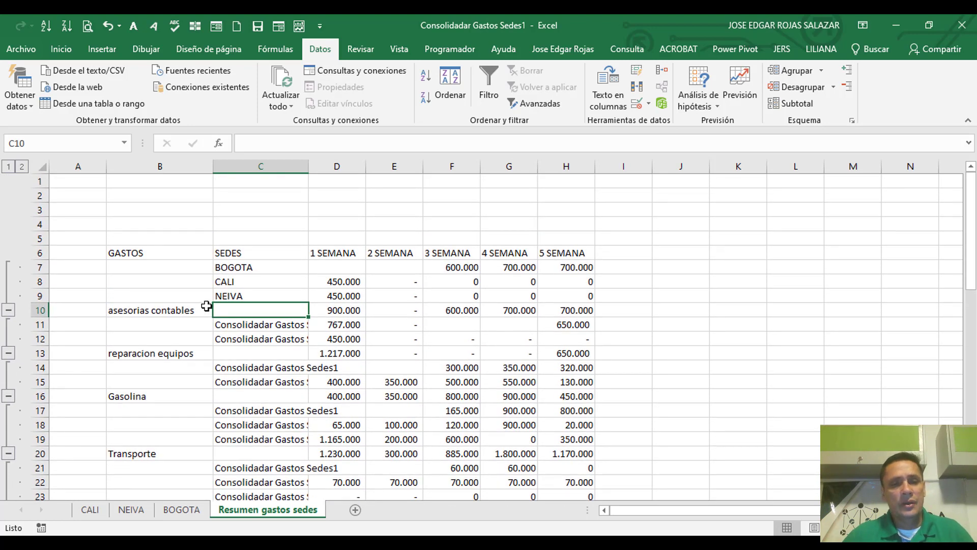
click(280, 324)
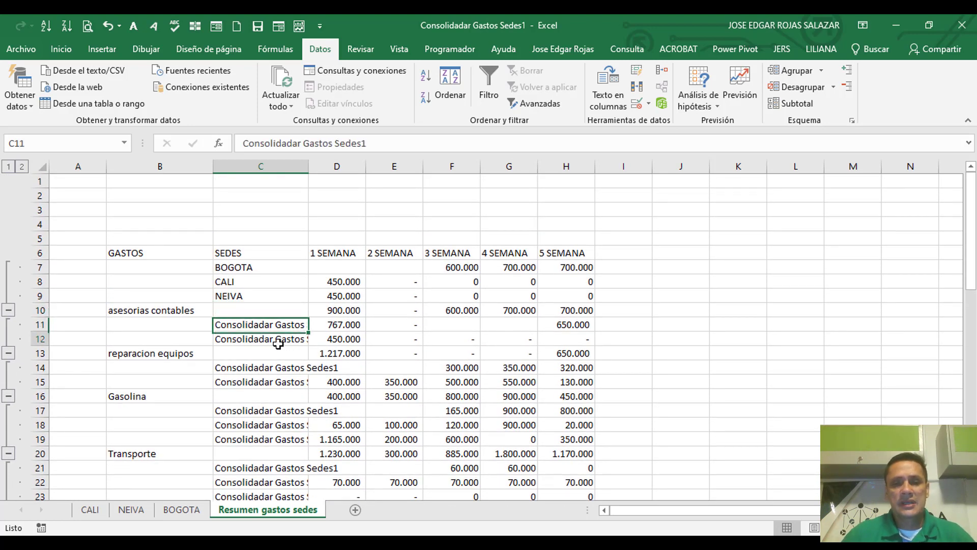
click(278, 343)
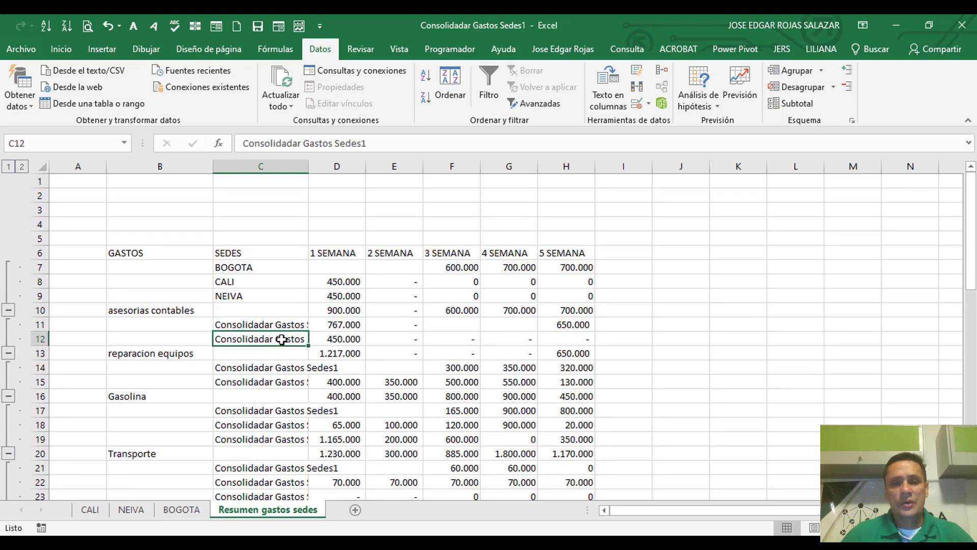
click(268, 368)
click(263, 382)
scroll(300, 399, down, 2)
scroll(301, 399, up, 1)
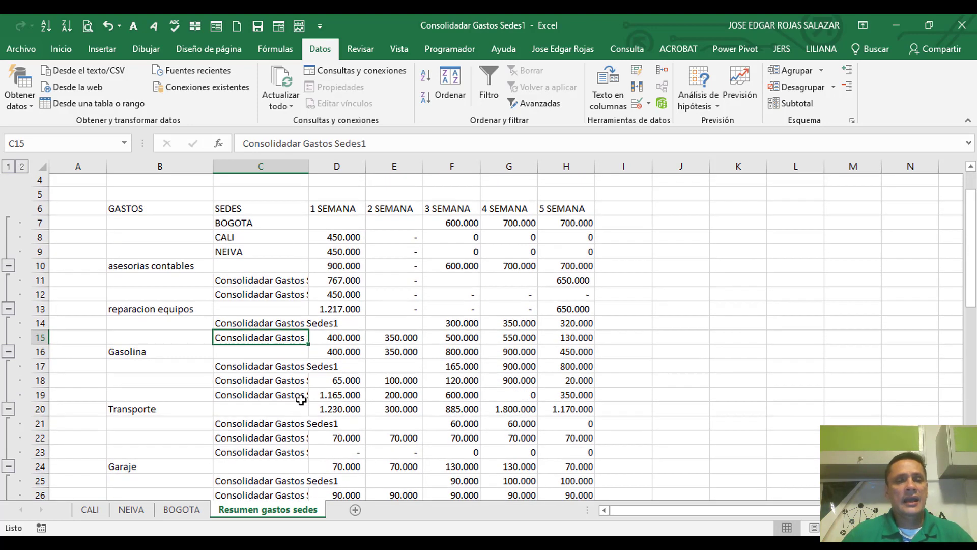
scroll(300, 399, up, 1)
click(239, 323)
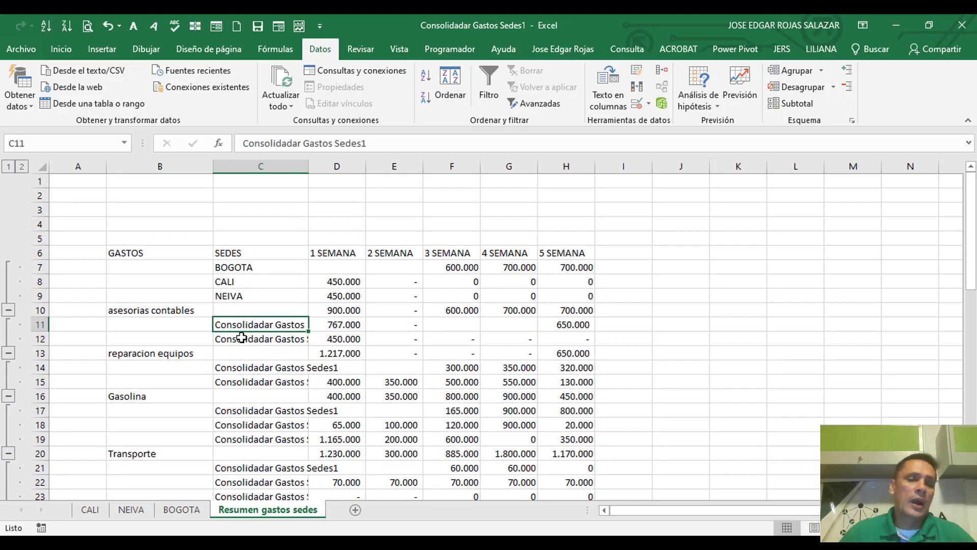
click(242, 337)
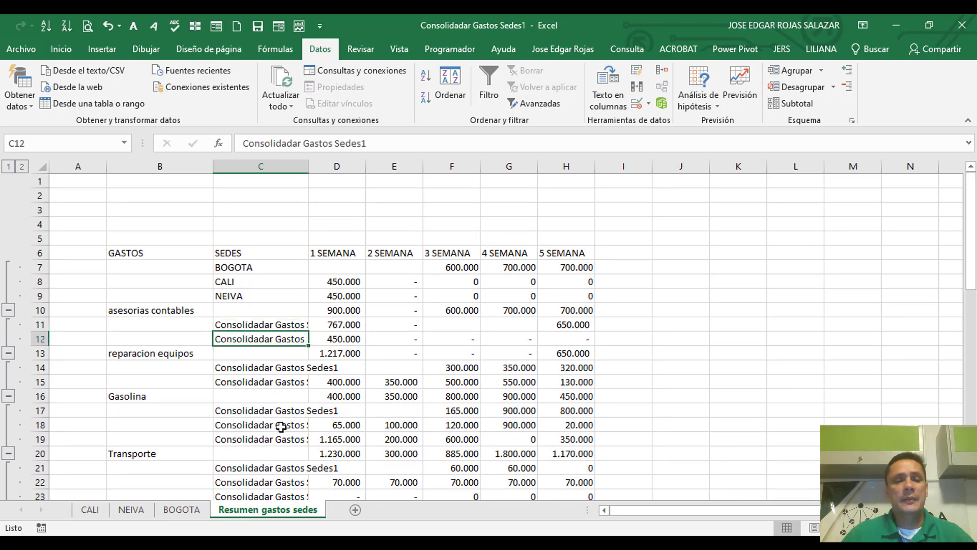
scroll(281, 426, down, 3)
scroll(243, 322, up, 3)
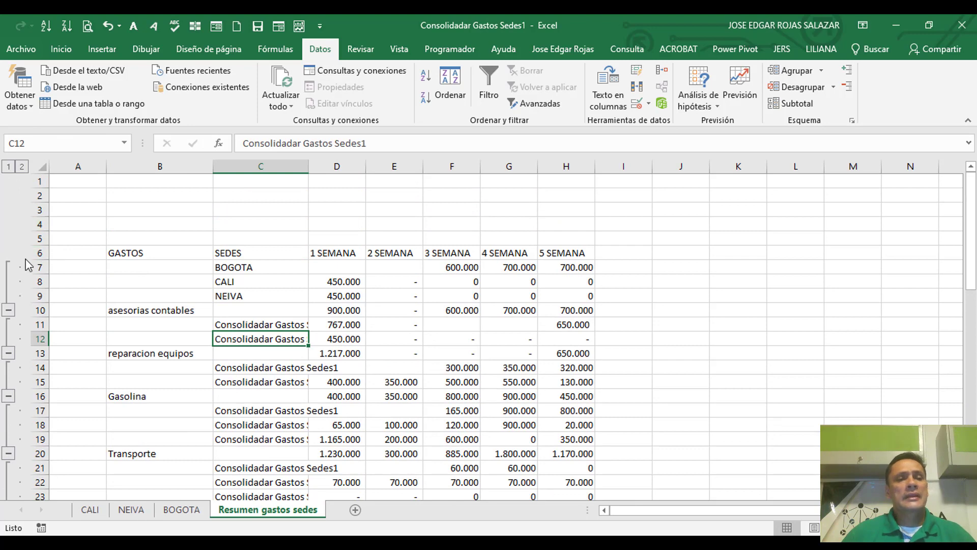
Step: Collapse the outline to the expense totals, and briefly expand the Extras group to view its detail rows
click(8, 167)
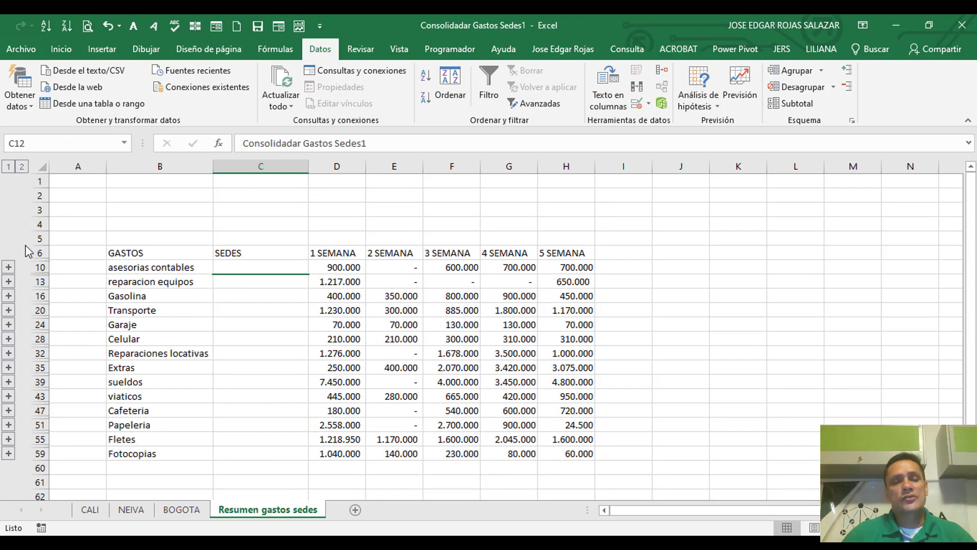
click(263, 313)
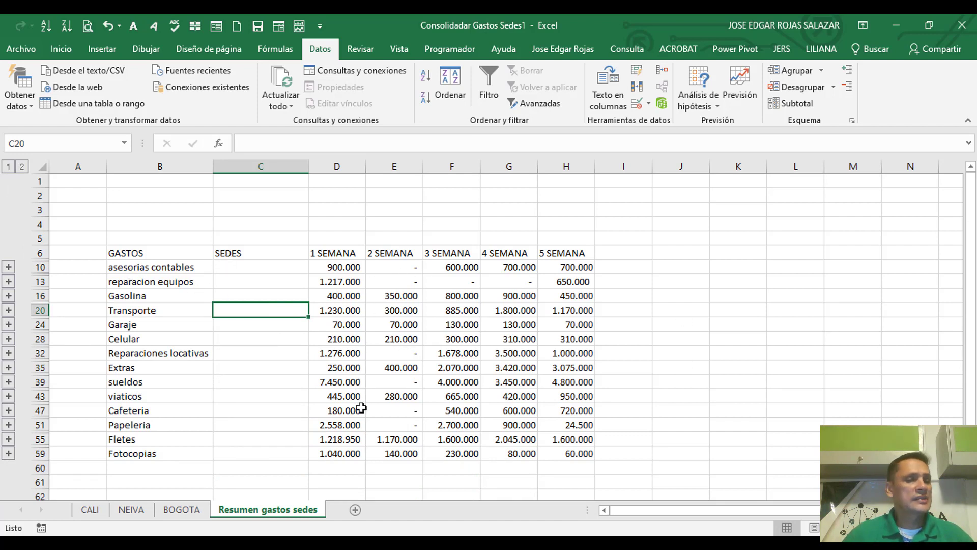
click(8, 367)
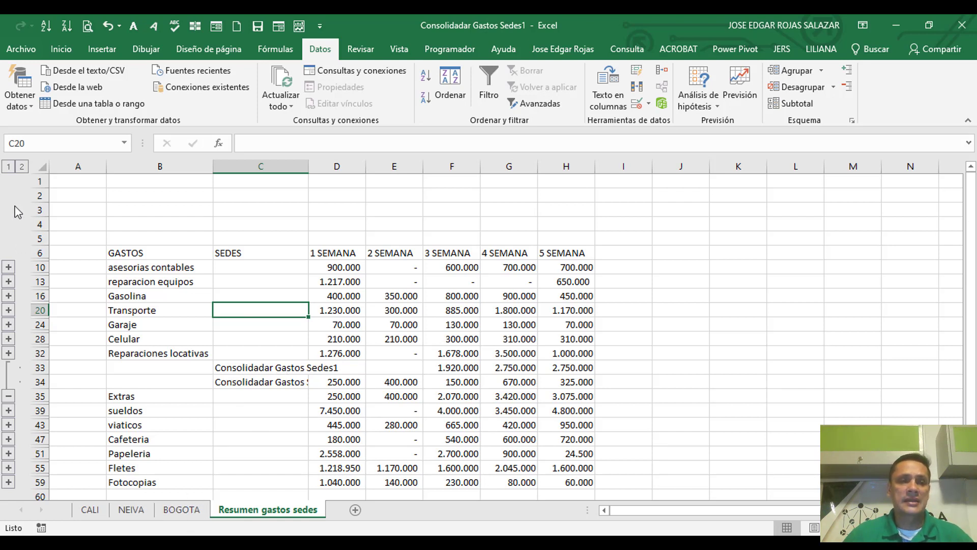
click(9, 167)
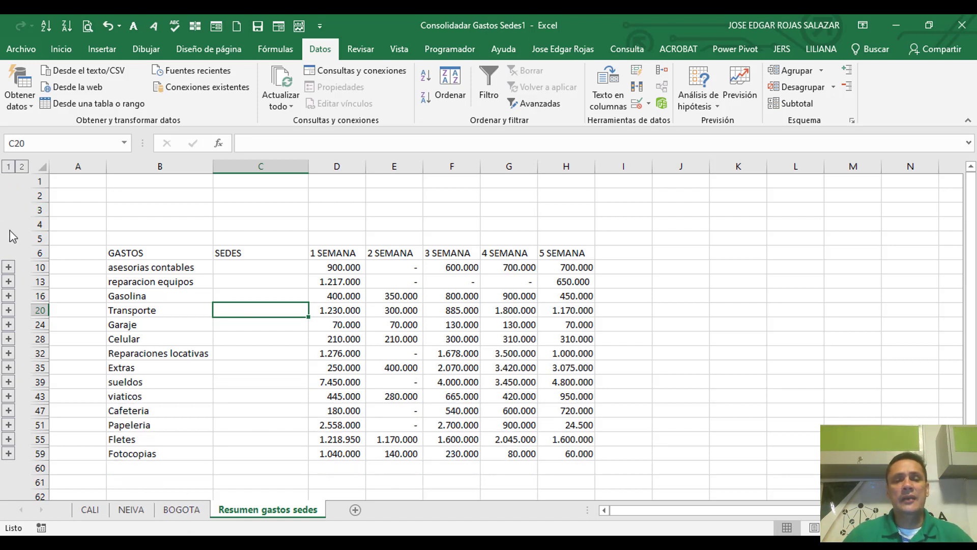
click(397, 378)
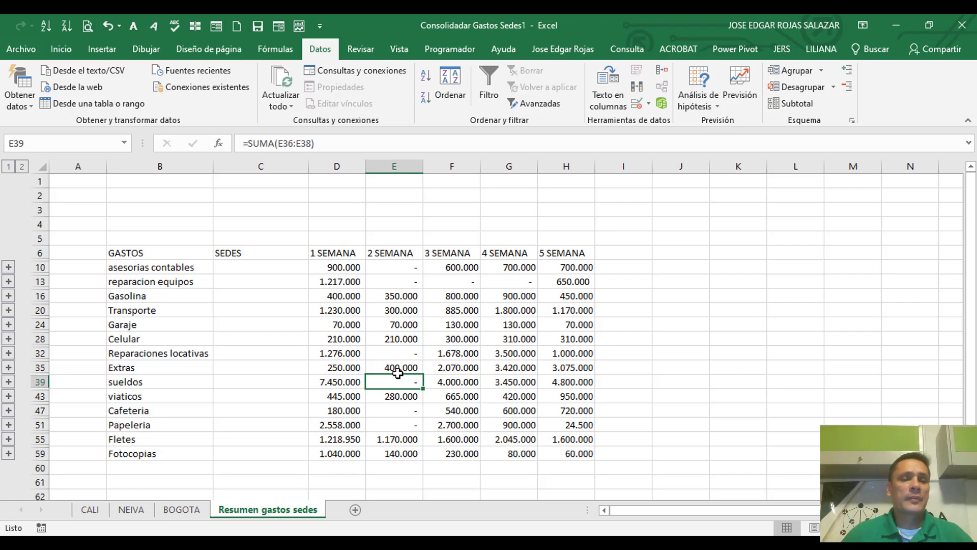
Step: Hide the SEDES column C so the weekly totals stand beside the expense names
click(159, 269)
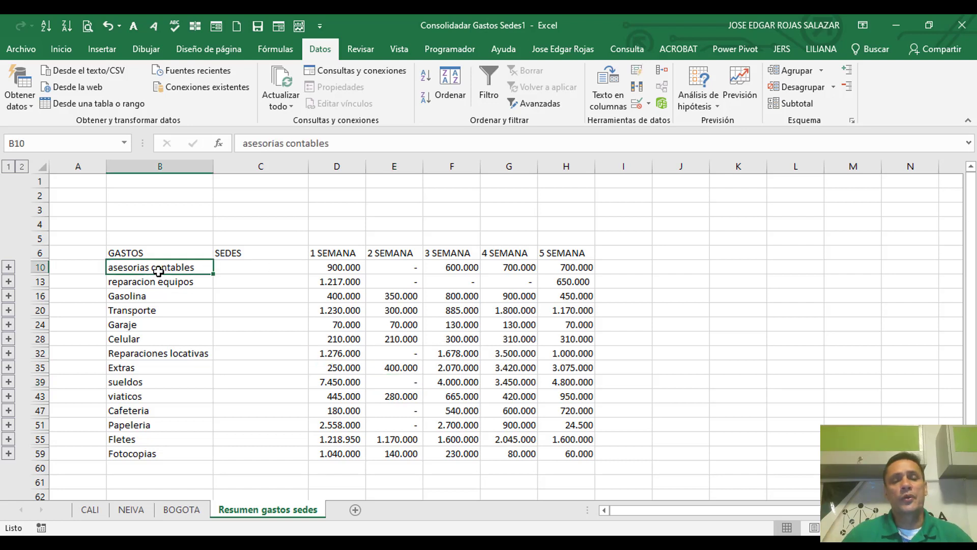
click(257, 165)
right_click(257, 161)
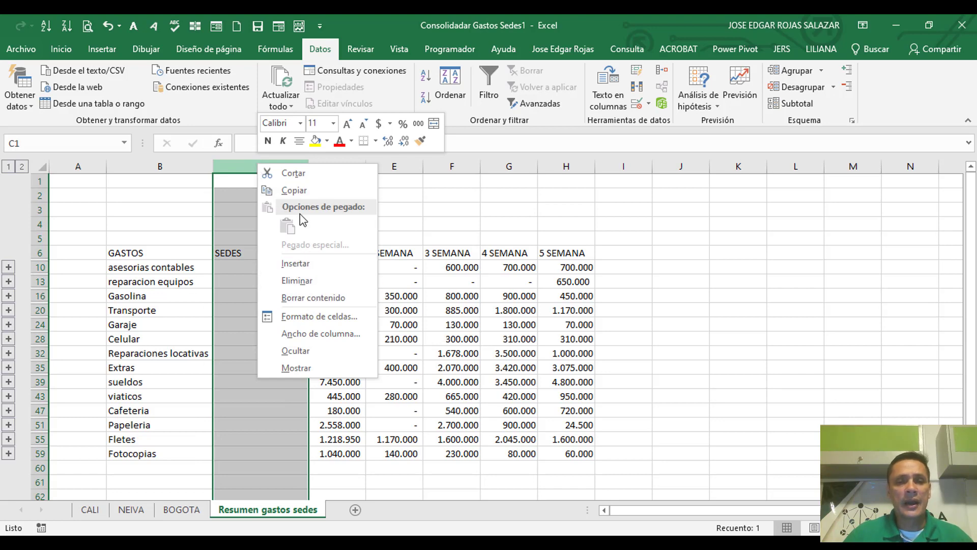
click(314, 349)
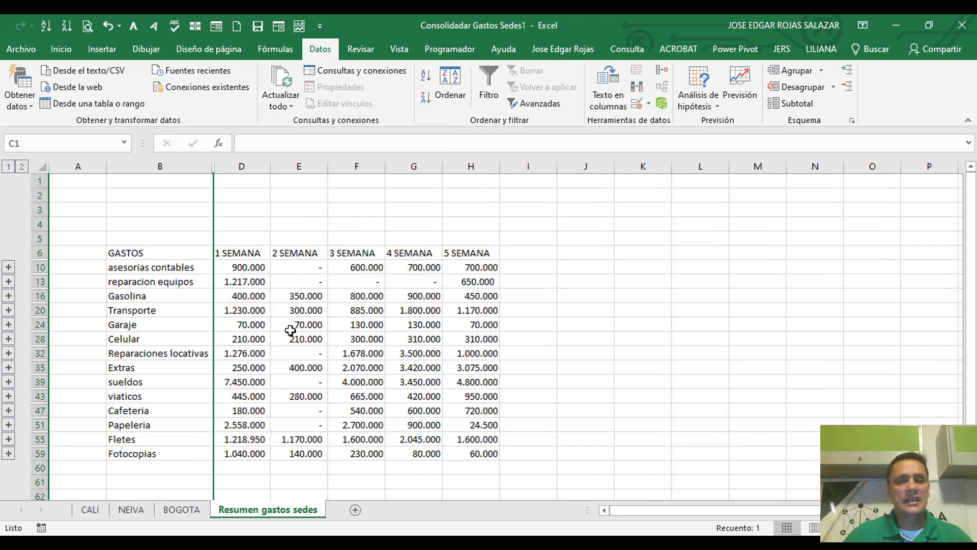
click(286, 321)
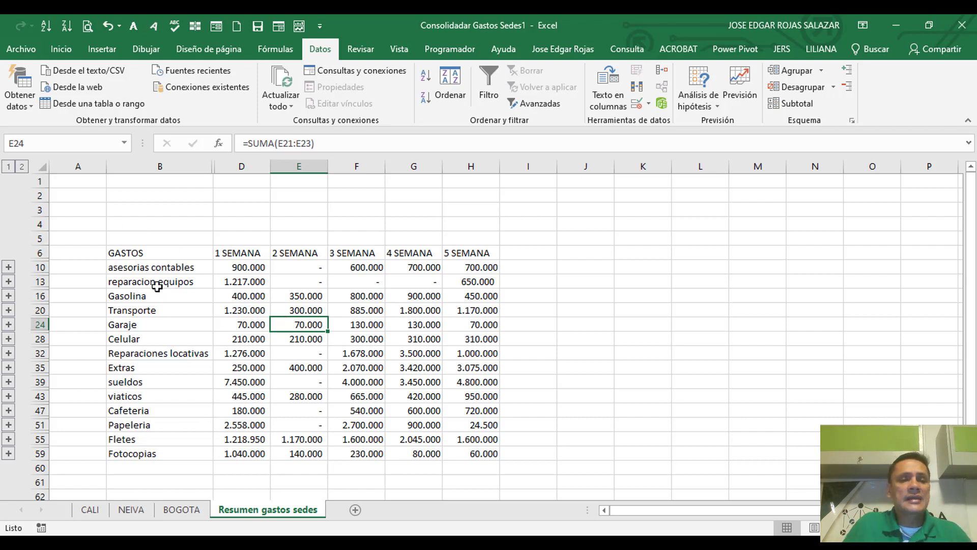
Step: Compare the week 1 total for asesorias contables with its entries on the CALI, NEIVA and BOGOTA sheets, ending on Resumen gastos sedes
click(146, 271)
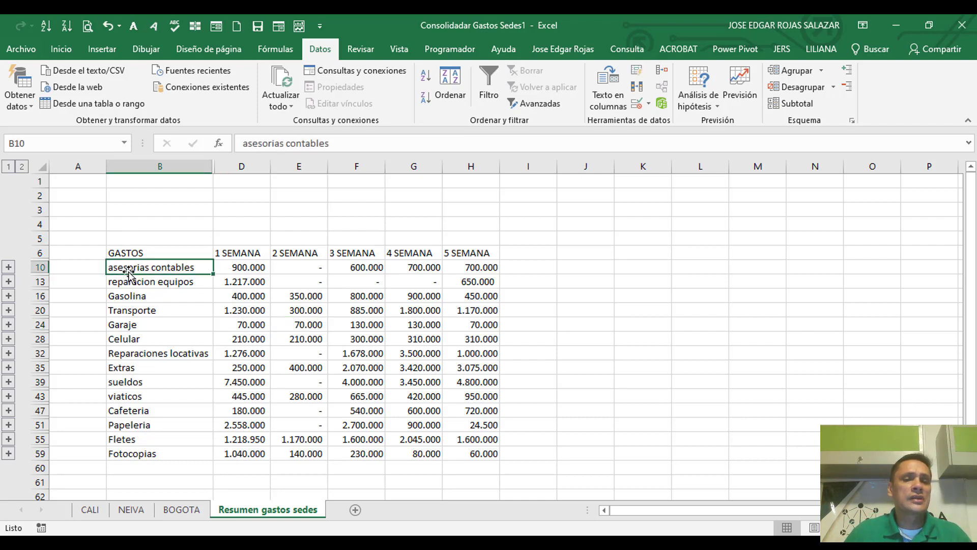
click(231, 267)
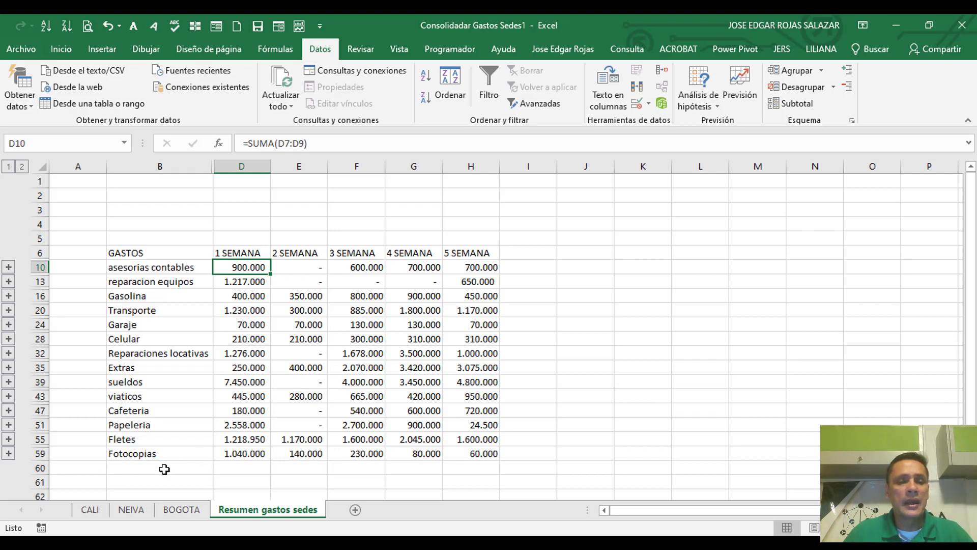
click(91, 511)
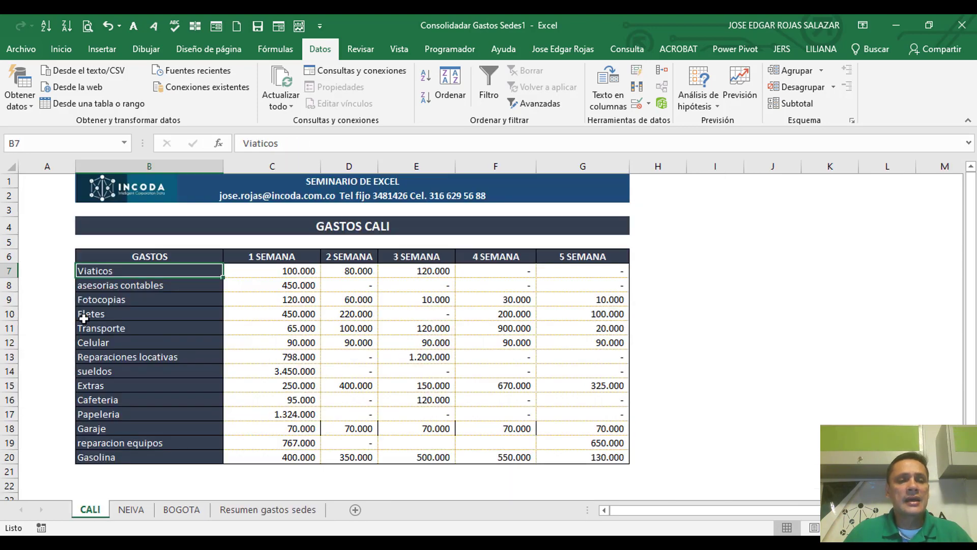
click(265, 283)
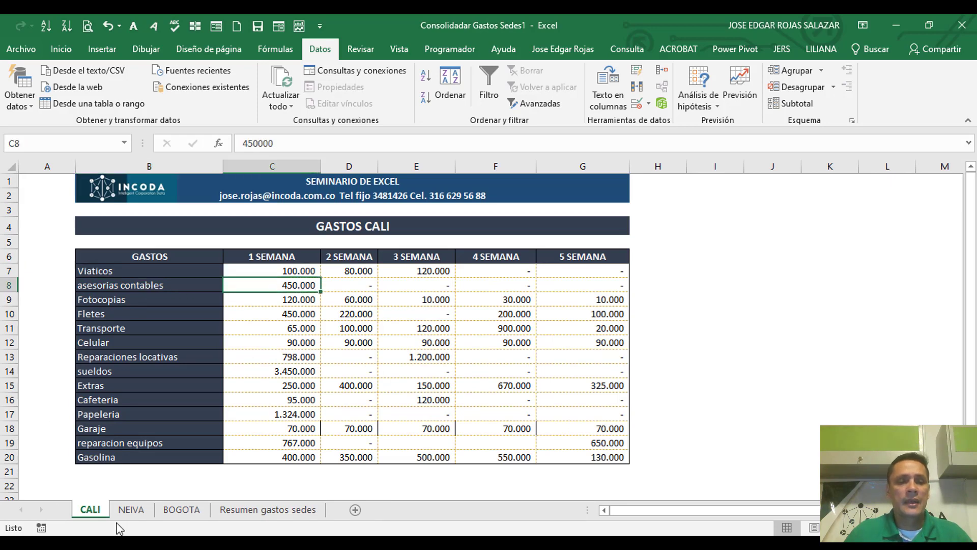
click(130, 510)
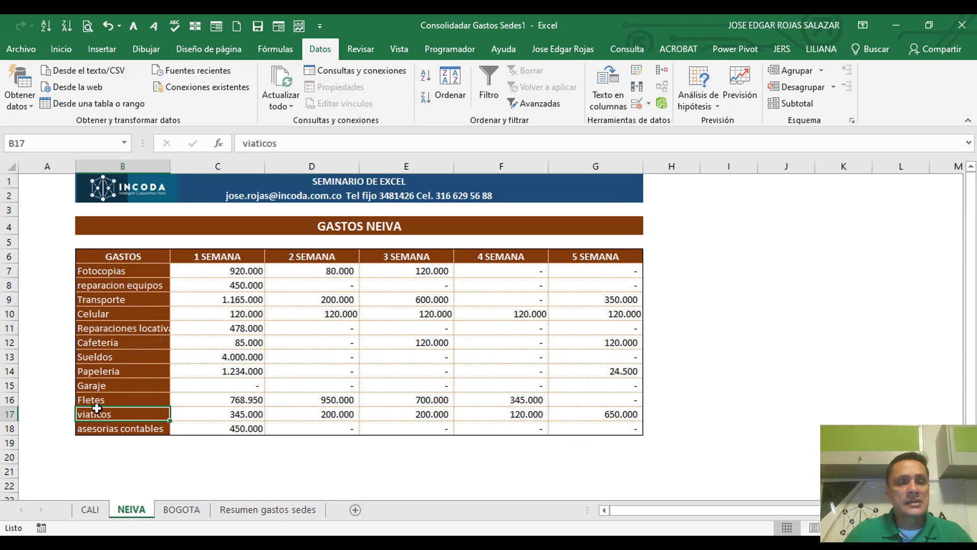
click(213, 426)
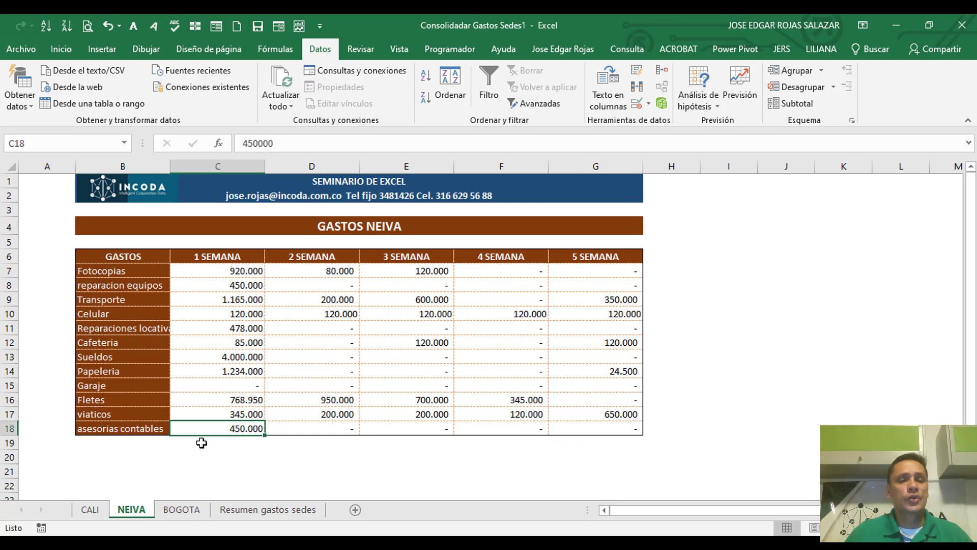
click(183, 510)
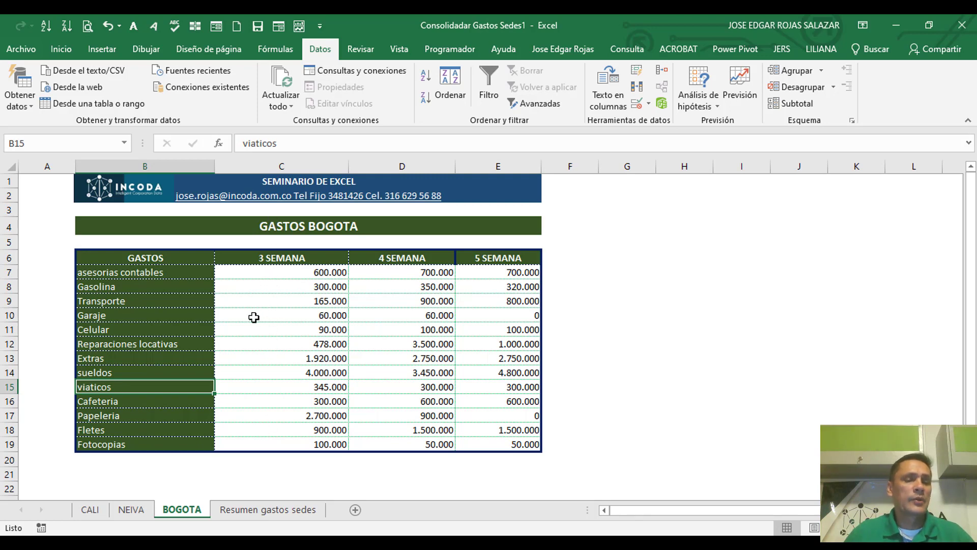
click(283, 511)
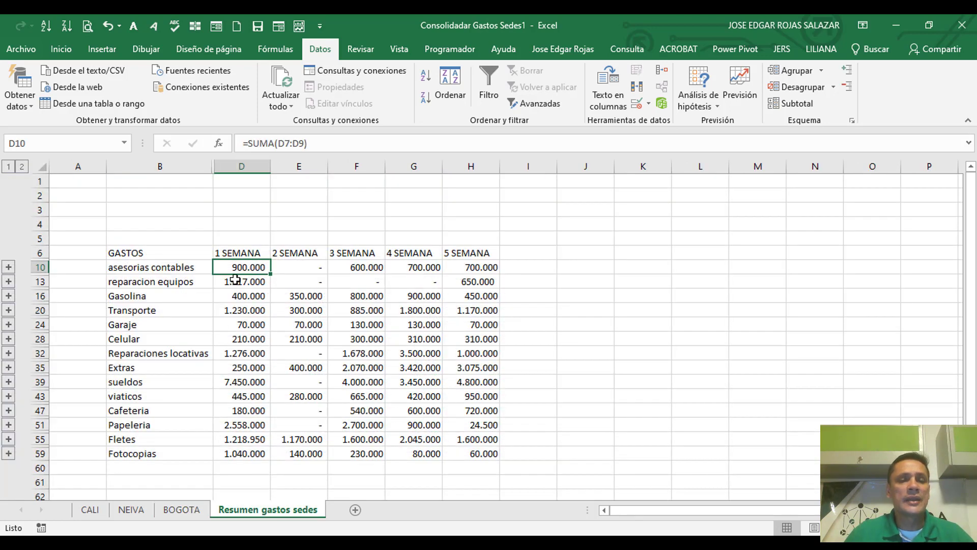
Step: Expand all detail rows and show column C again fitted to its contents, checking the site labels of asesorias contables
click(9, 267)
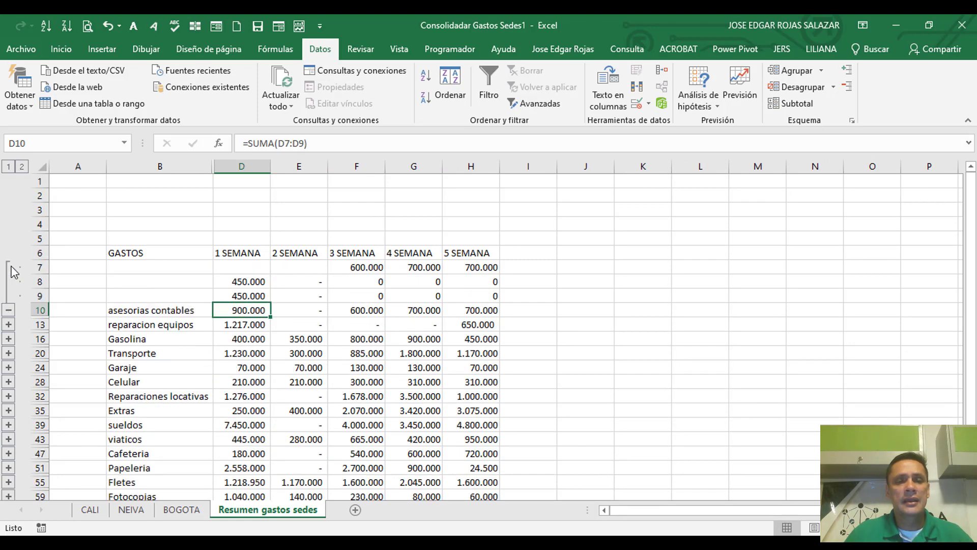
click(8, 310)
click(22, 168)
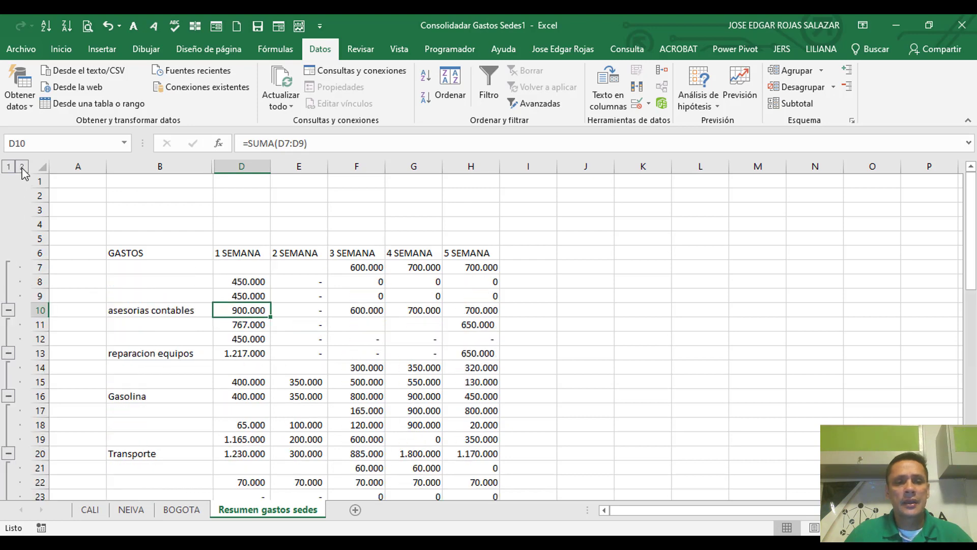
double_click(217, 168)
click(250, 268)
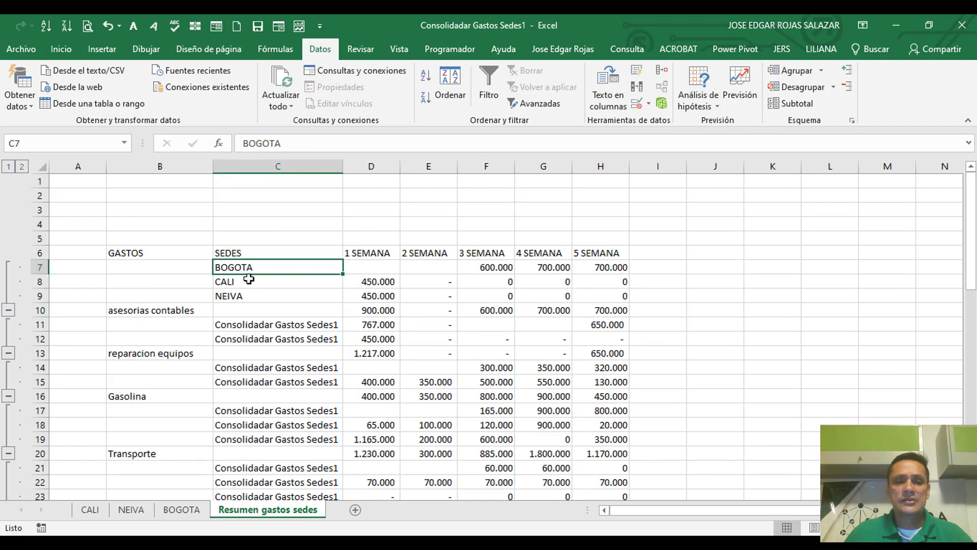
click(248, 281)
click(247, 296)
click(241, 269)
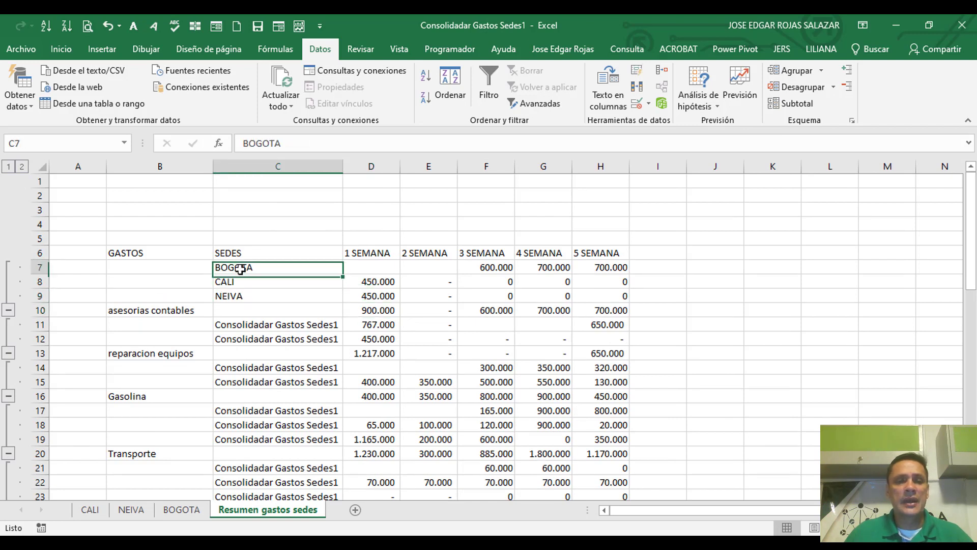
click(362, 269)
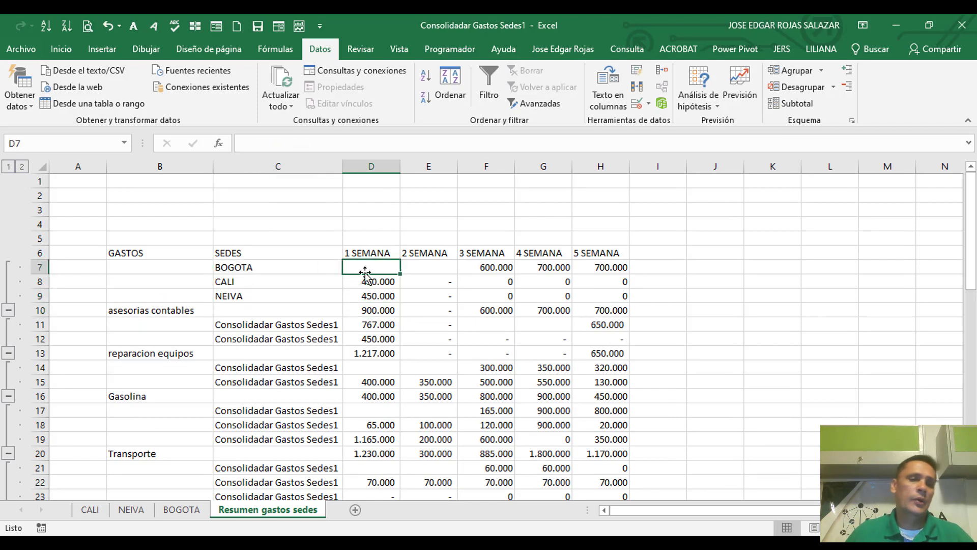
Step: Check the week 1 entries of CALI and NEIVA for asesorias contables, and collapse the outline to the expense totals
click(232, 281)
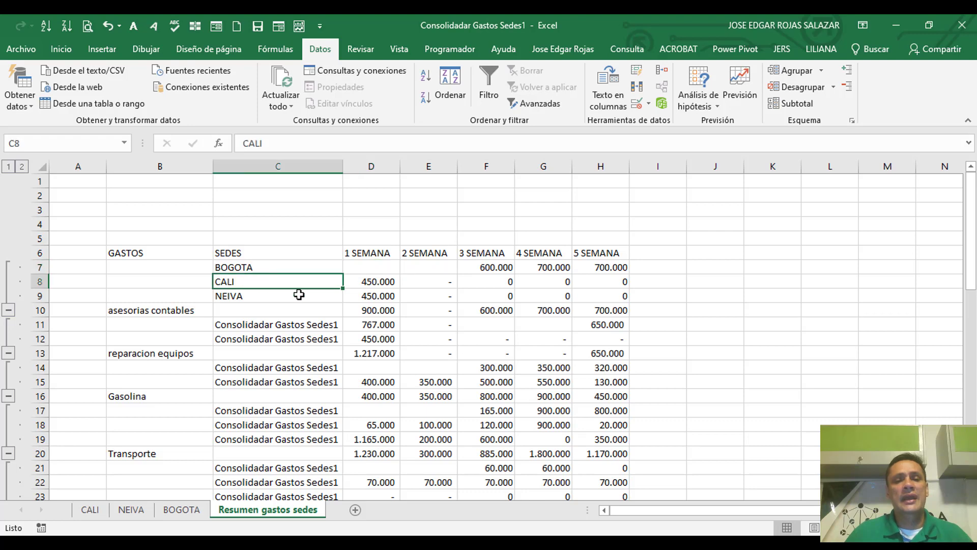
click(370, 280)
click(239, 296)
click(379, 297)
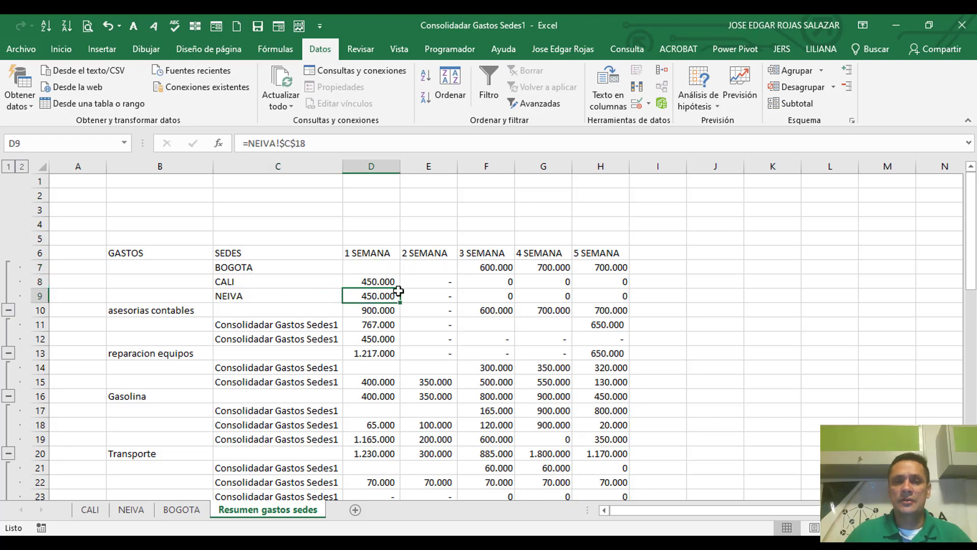
click(8, 167)
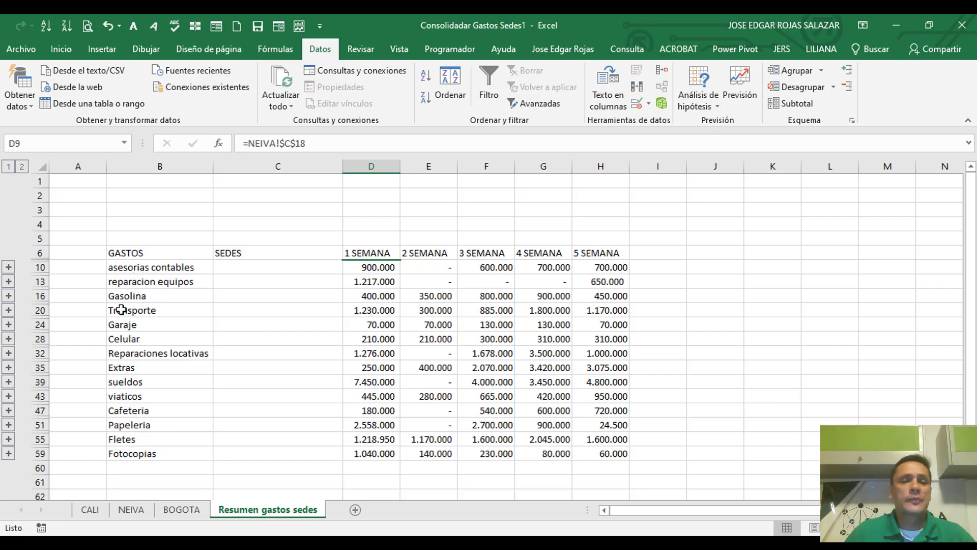
Step: Examine the total formulas of reparacion equipos for weeks 1 to 5 in row 13
click(368, 286)
click(430, 283)
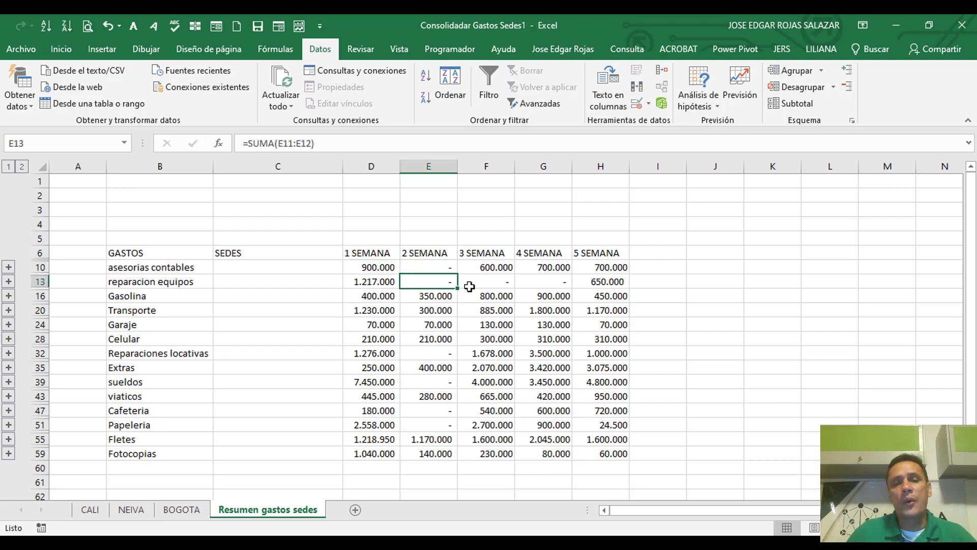
click(476, 284)
click(557, 284)
click(611, 285)
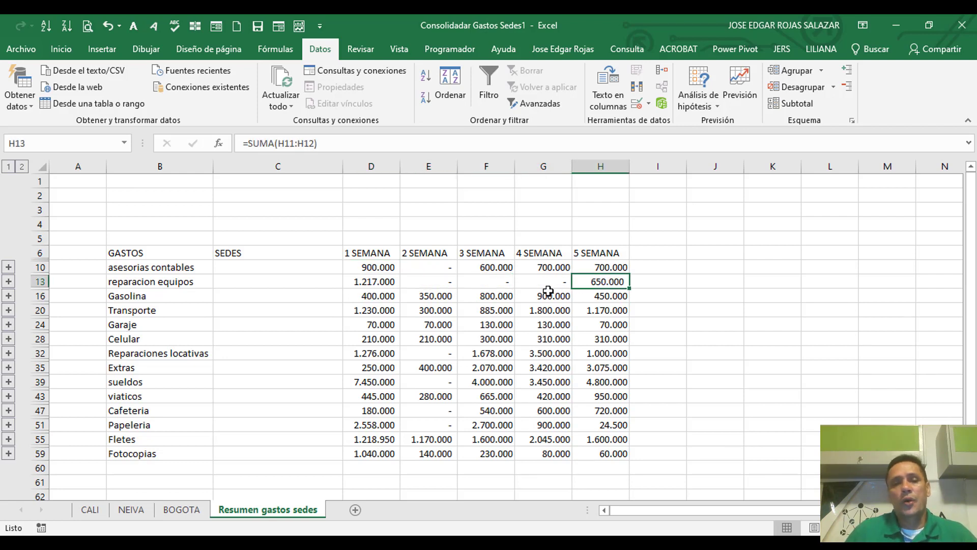
click(545, 284)
click(497, 283)
click(432, 282)
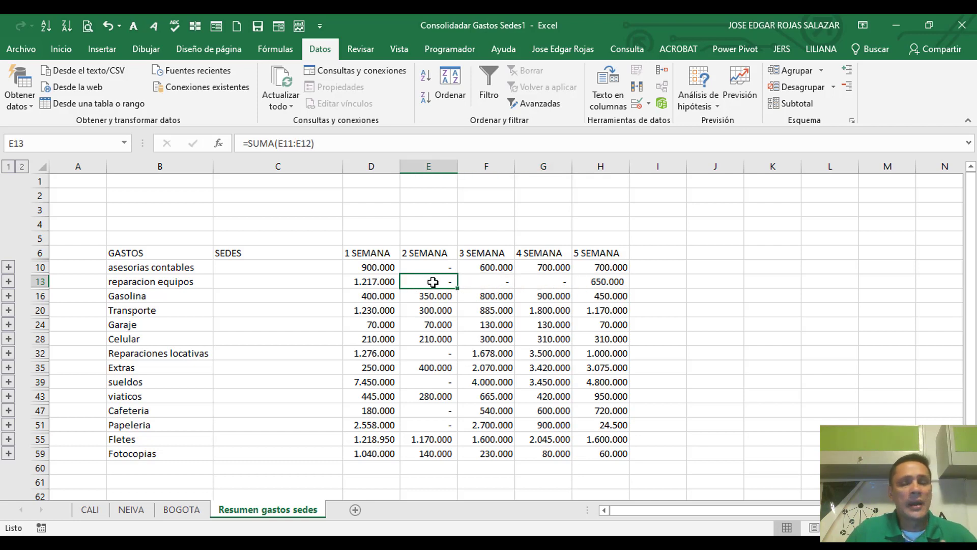
click(374, 282)
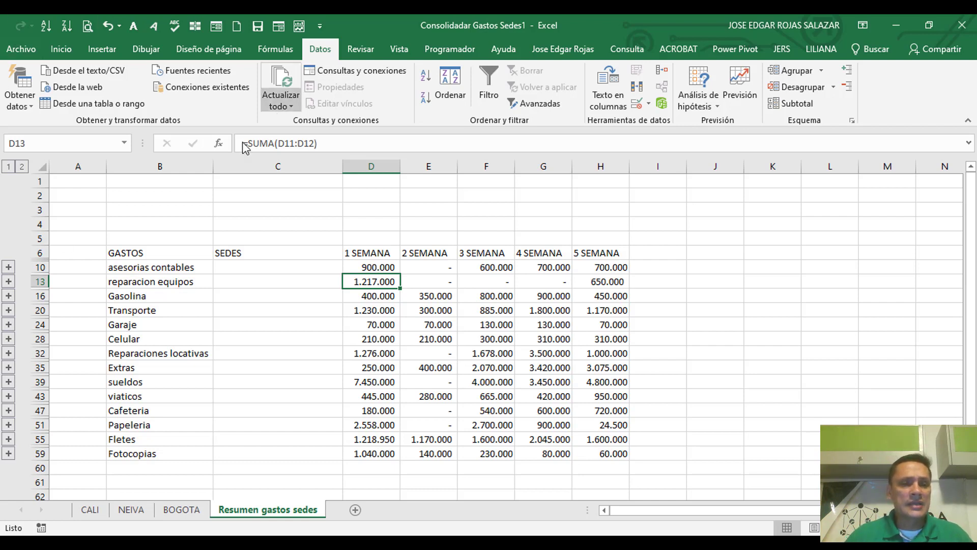
Step: Enter the labels FECHA in B2 and HORA in B3 above the summary table
click(152, 196)
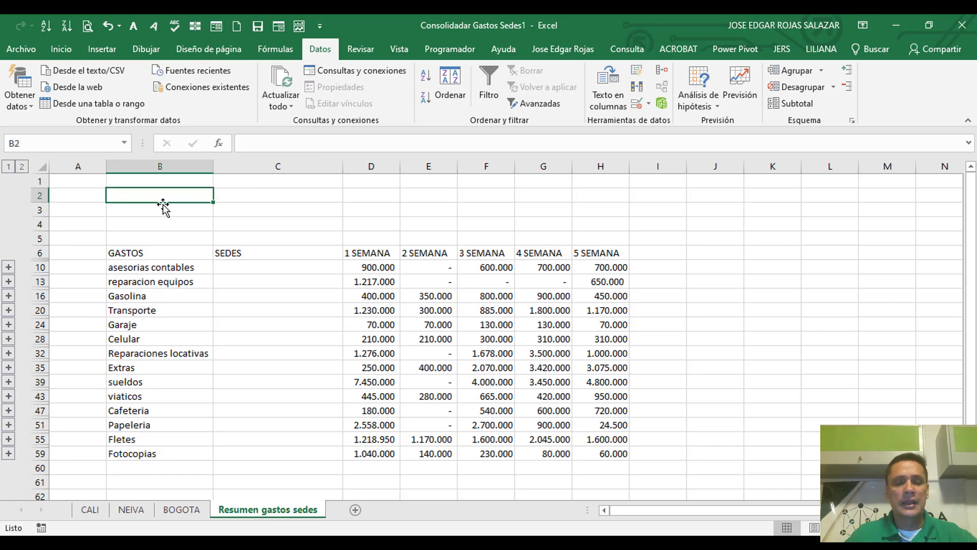
text(FECHA)
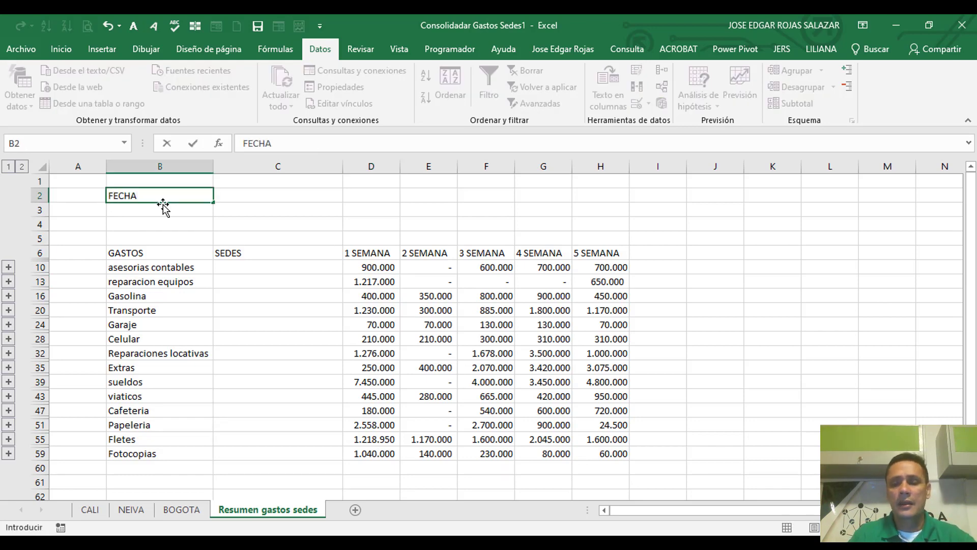
key(Return)
text(HOR)
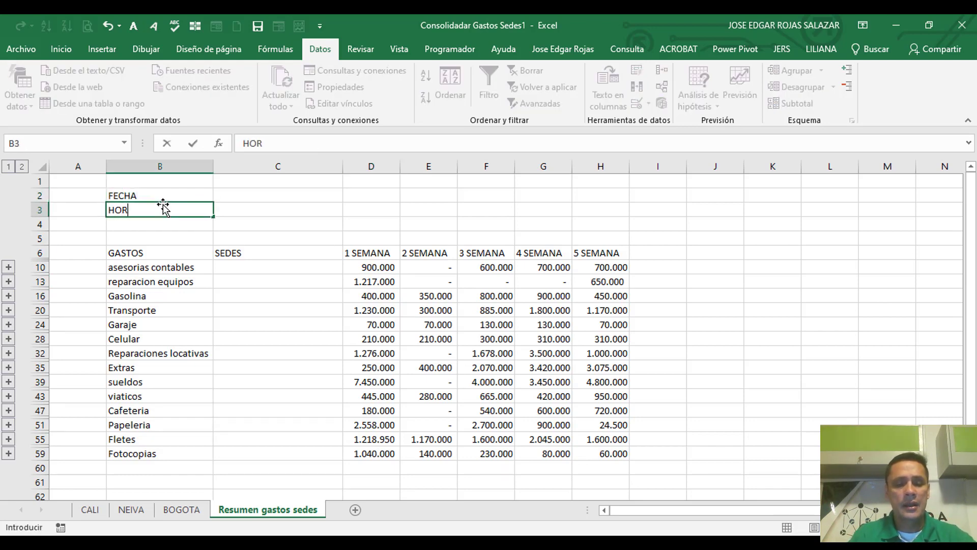
text(A)
key(Tab)
Step: Insert the current date, 20/04/2021, in C2 and the current time, 10:23 p. m., in C3 as fixed values
key(Up)
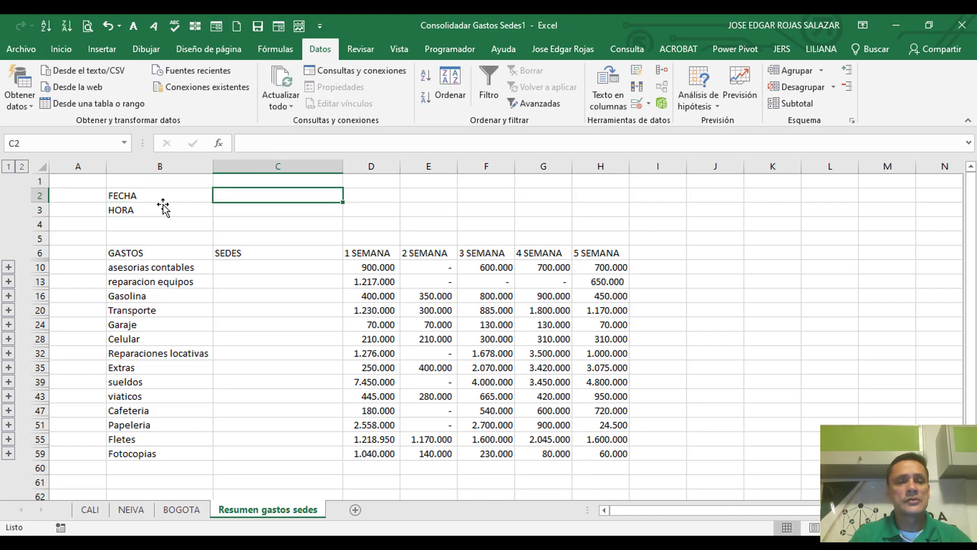
key(ctrl+semicolon)
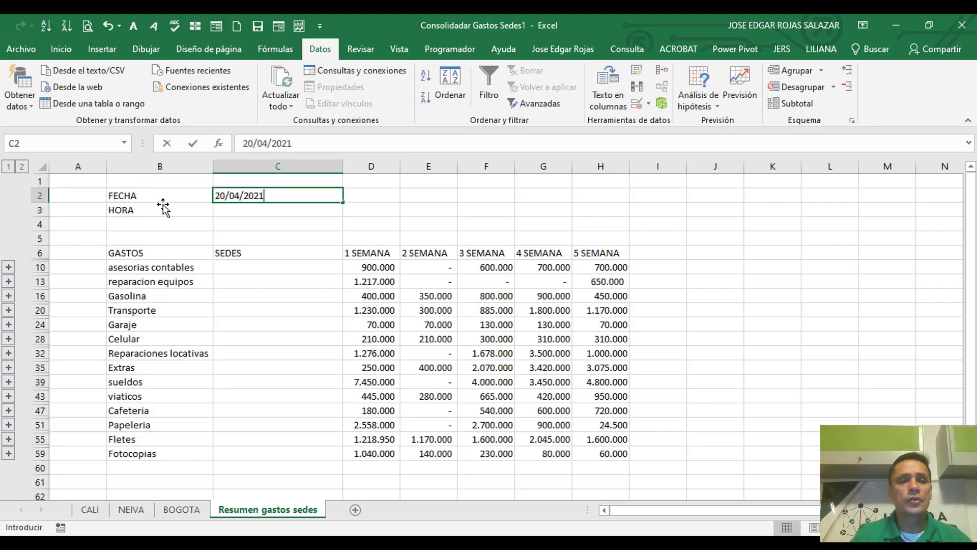
key(Return)
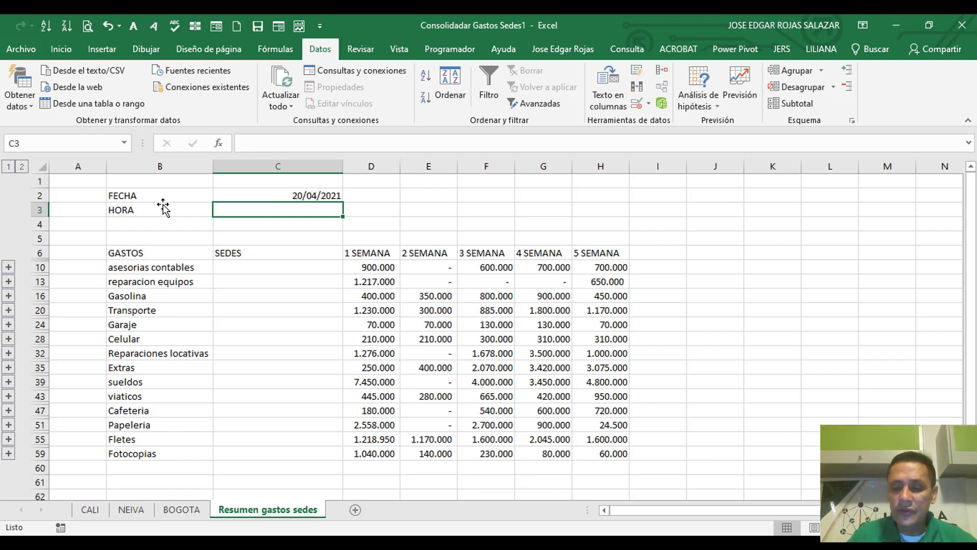
key(ctrl+shift+semicolon)
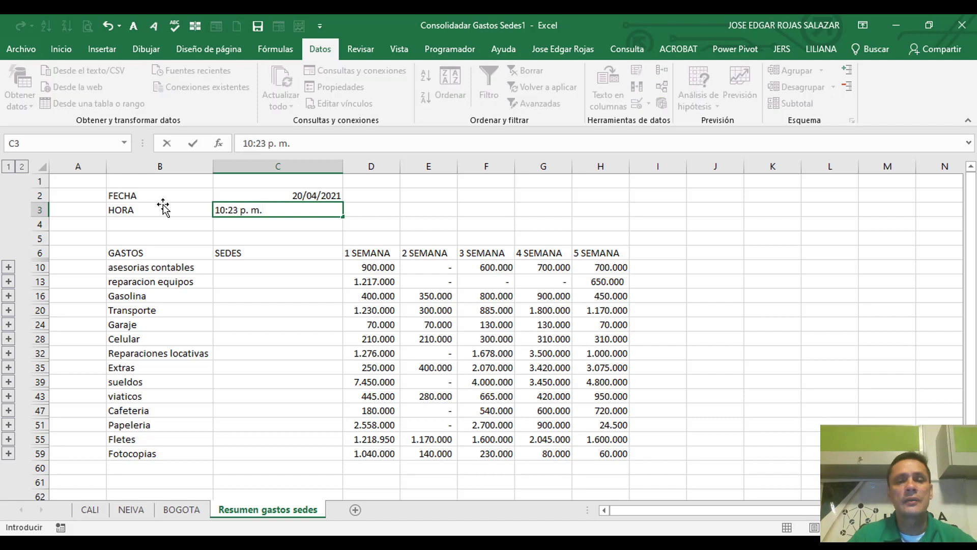
key(Return)
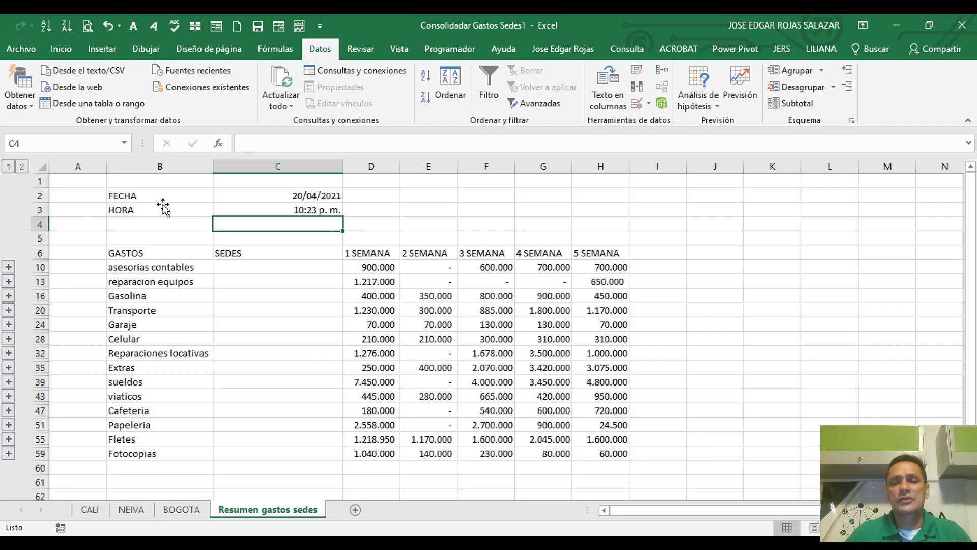
Step: Add a TOTAL heading in I6 and sum the five weeks of every expense in I10:I59
click(667, 253)
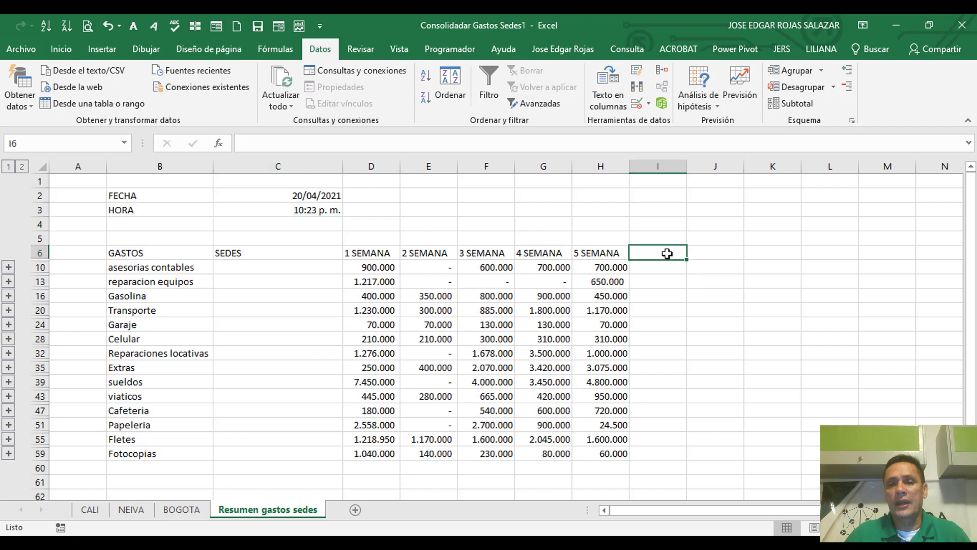
text(TOT)
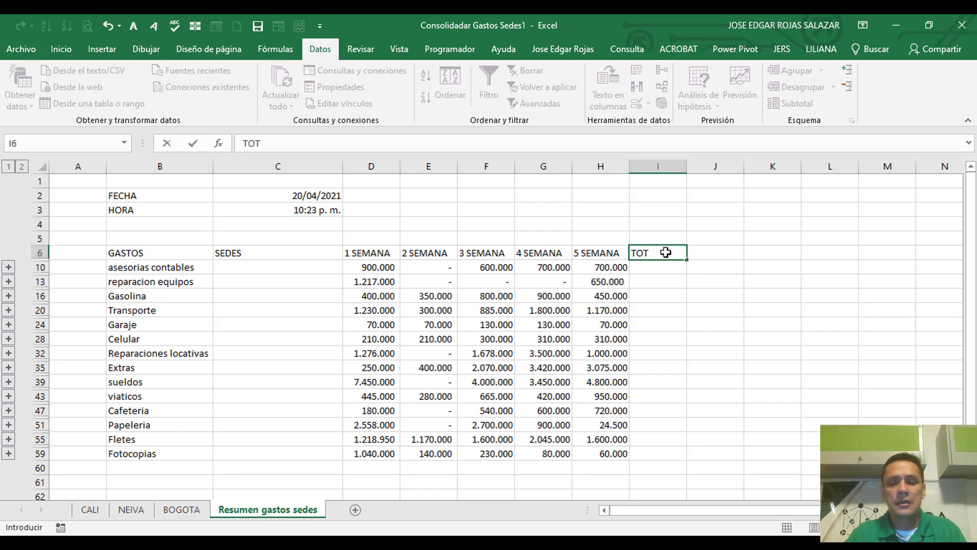
text(AL)
key(Return)
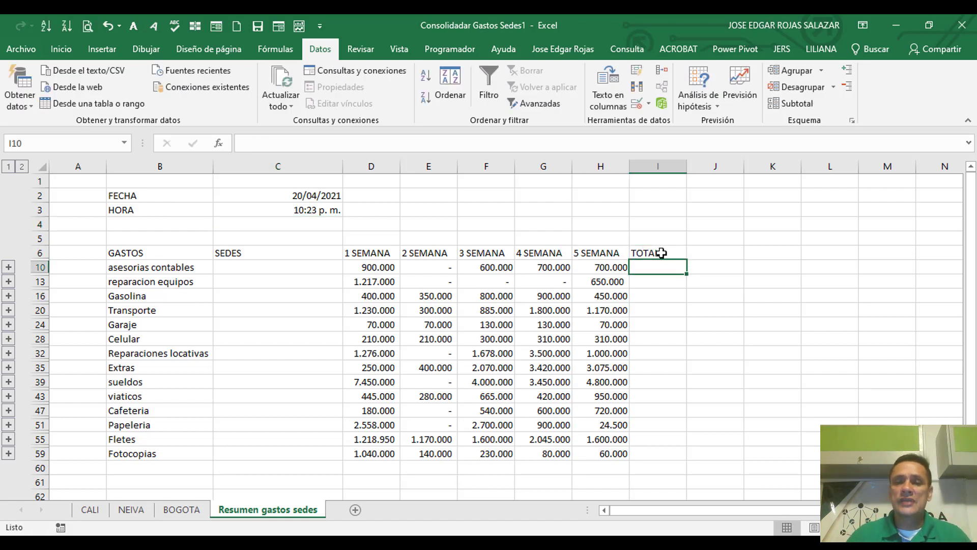
drag(652, 268, 634, 450)
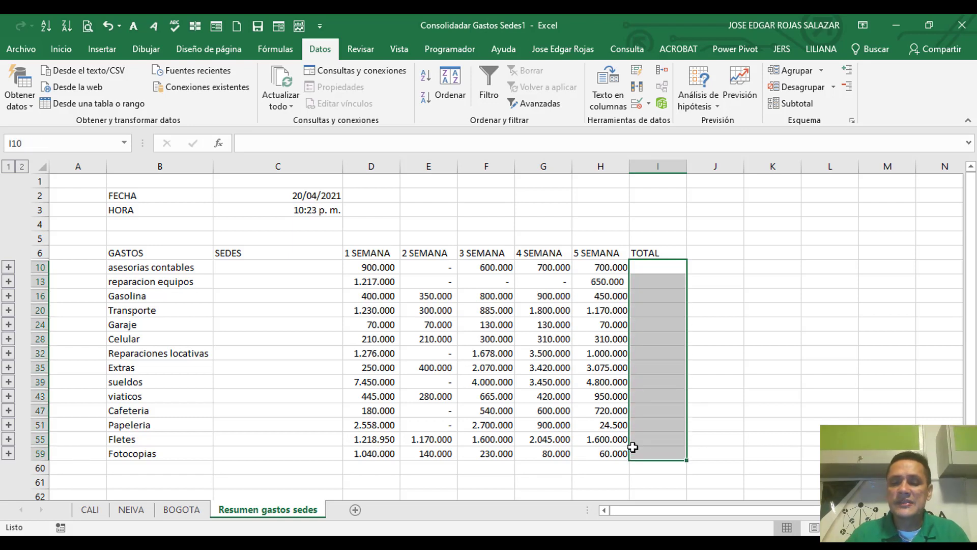
key(alt+equal)
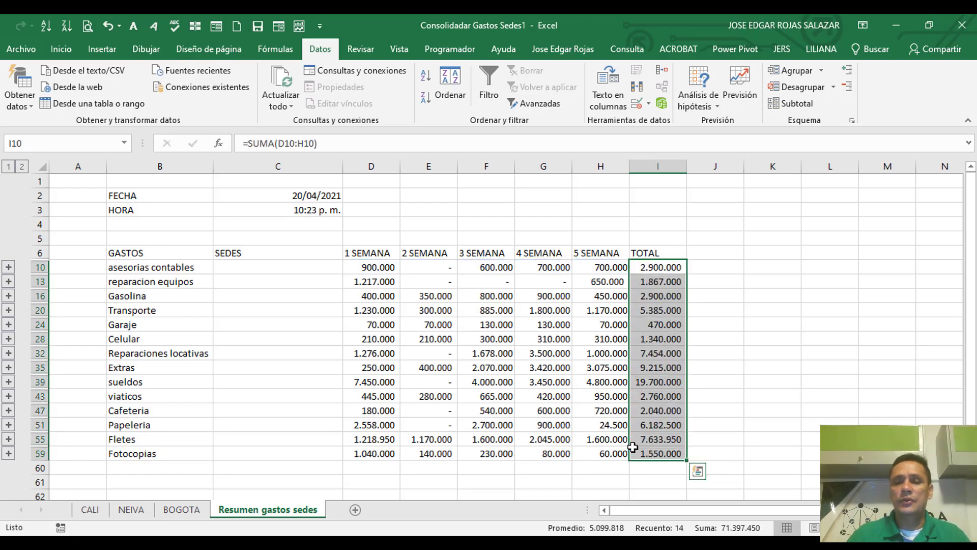
click(761, 412)
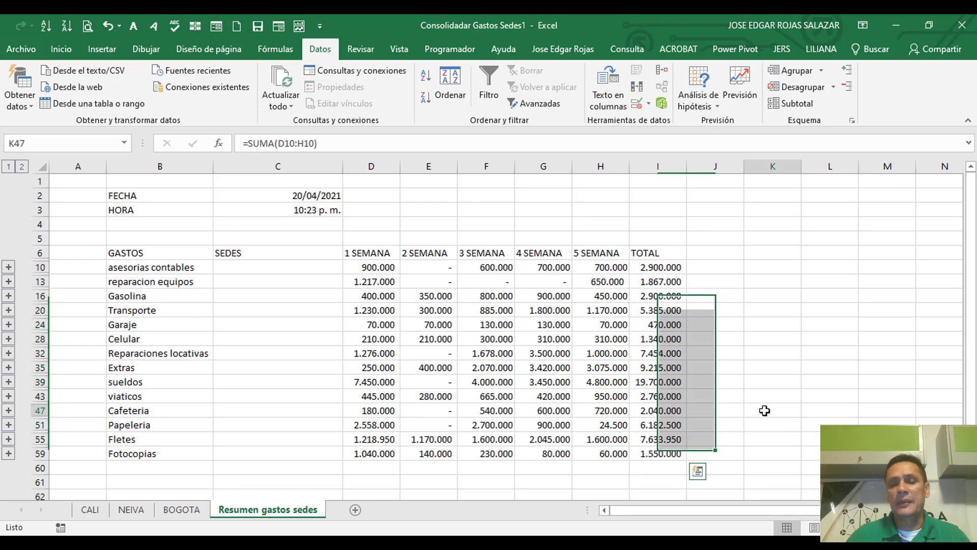
Step: Add the grand total of the TOTAL column in I60 with AutoSum
click(651, 467)
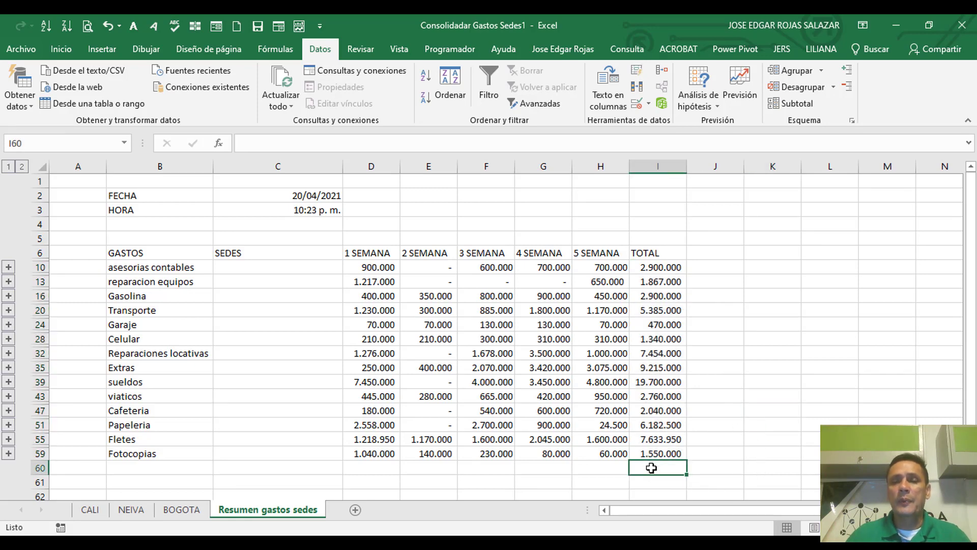
click(62, 49)
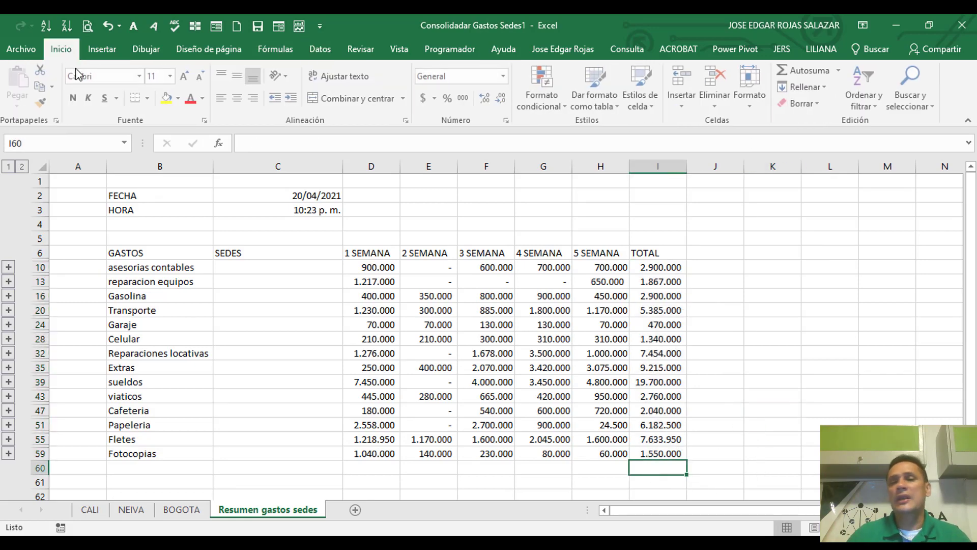
click(808, 71)
key(Return)
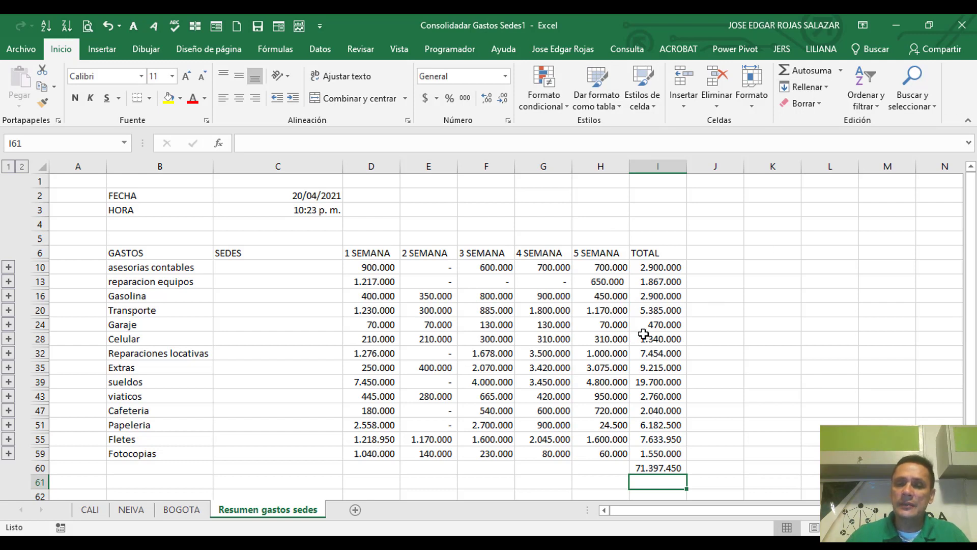
Step: Review the asesorias contables totals, briefly expanding that group to view its site details and collapsing it again
click(662, 267)
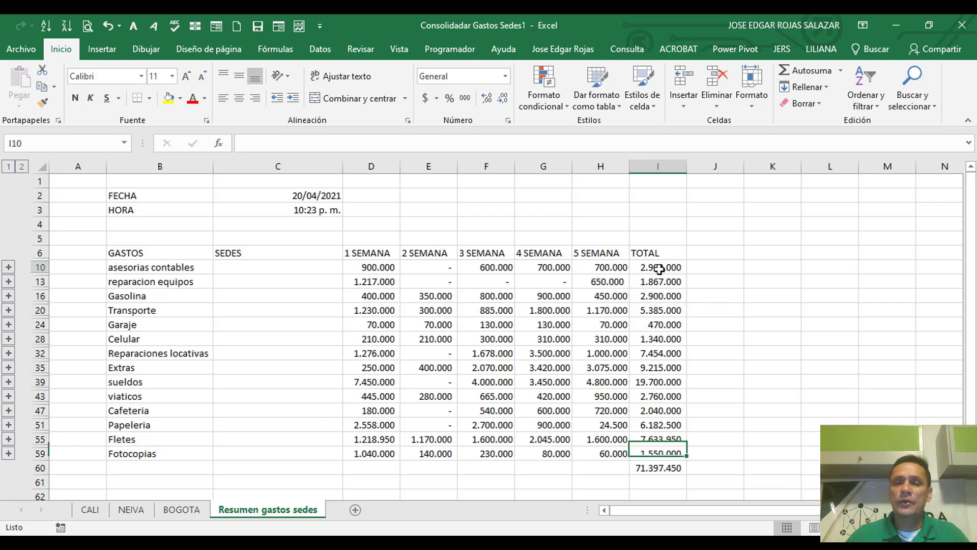
click(510, 268)
click(366, 256)
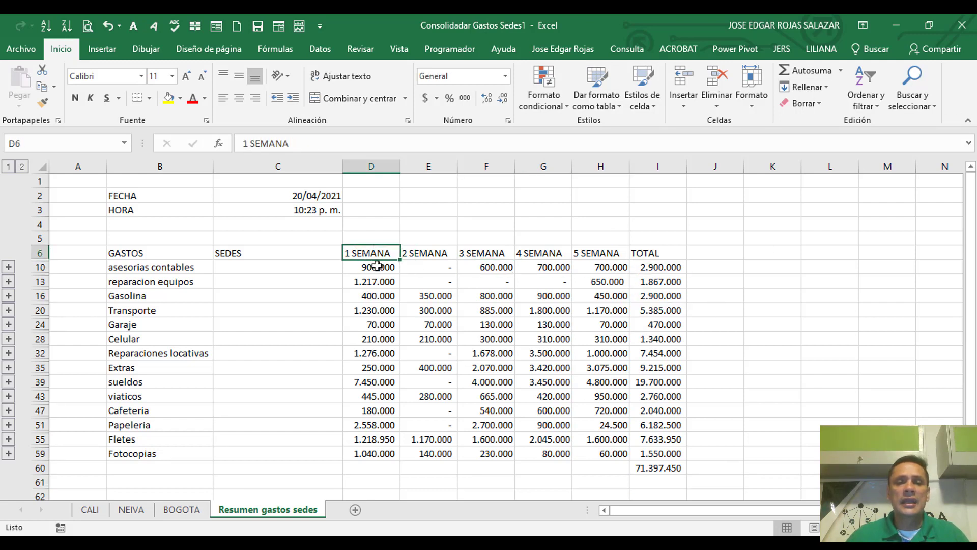
click(376, 268)
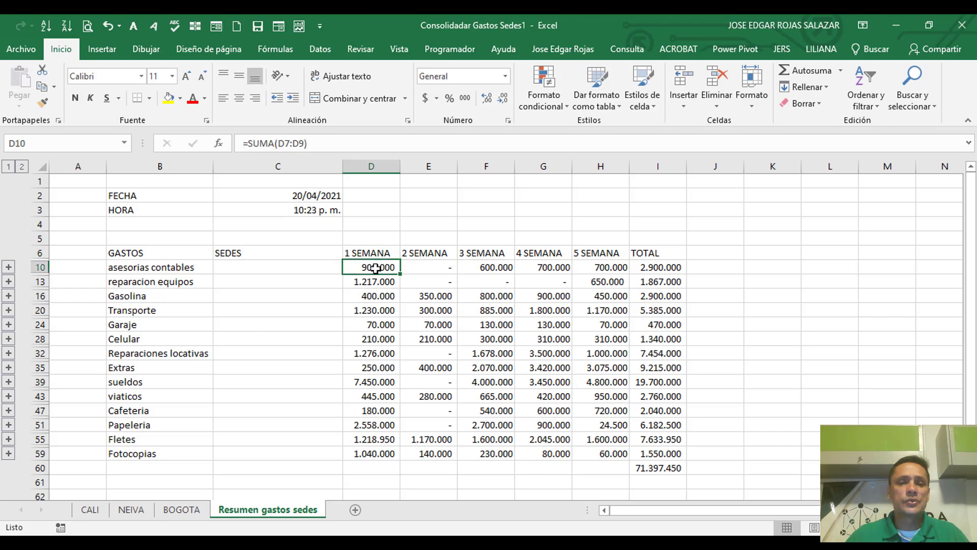
click(8, 268)
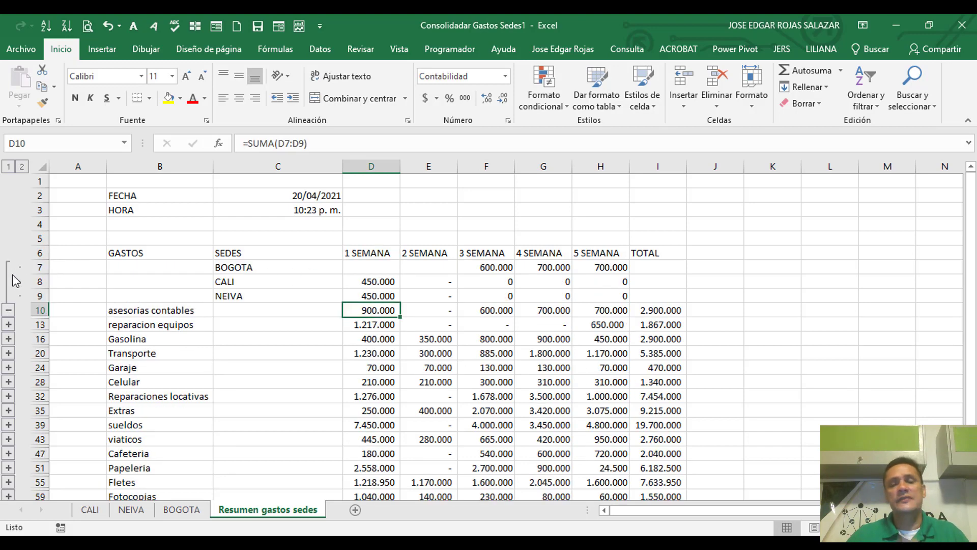
click(9, 310)
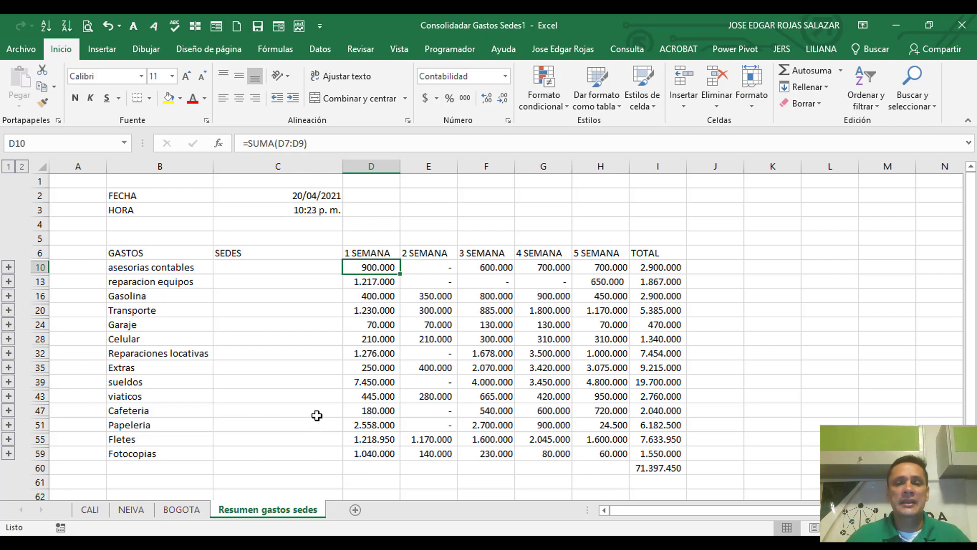
Step: Widen the TOTAL column I, and add the heading INDICADORES in J6 with column J widened to fit it
click(541, 396)
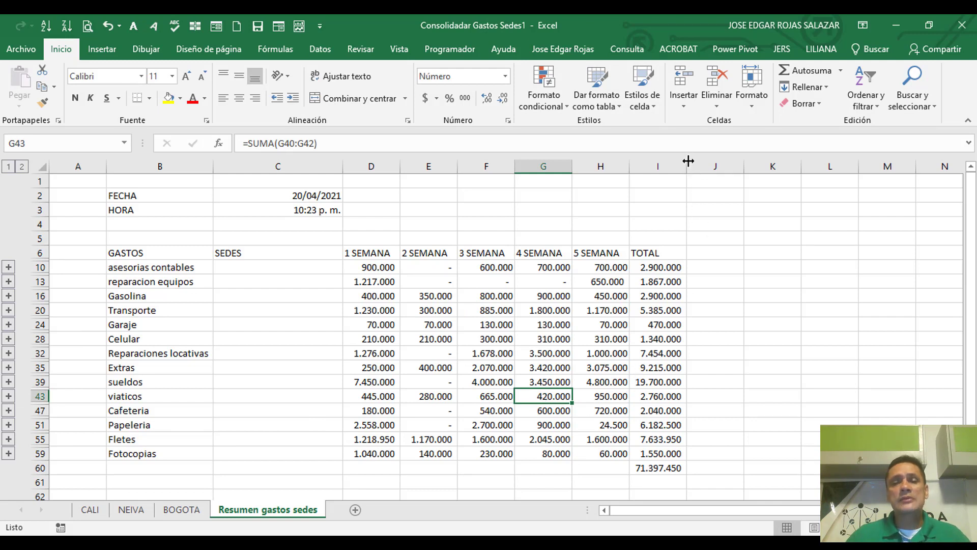
drag(688, 161, 707, 160)
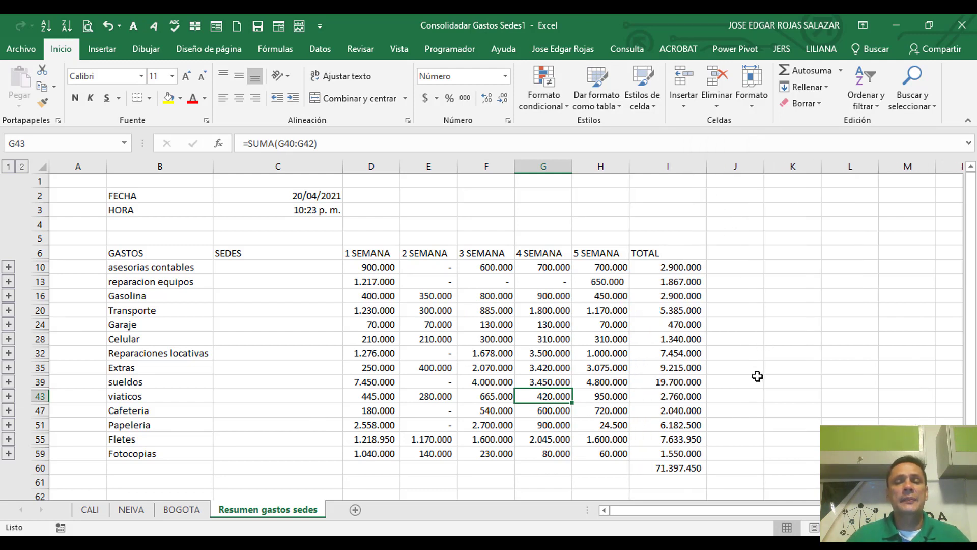
click(734, 251)
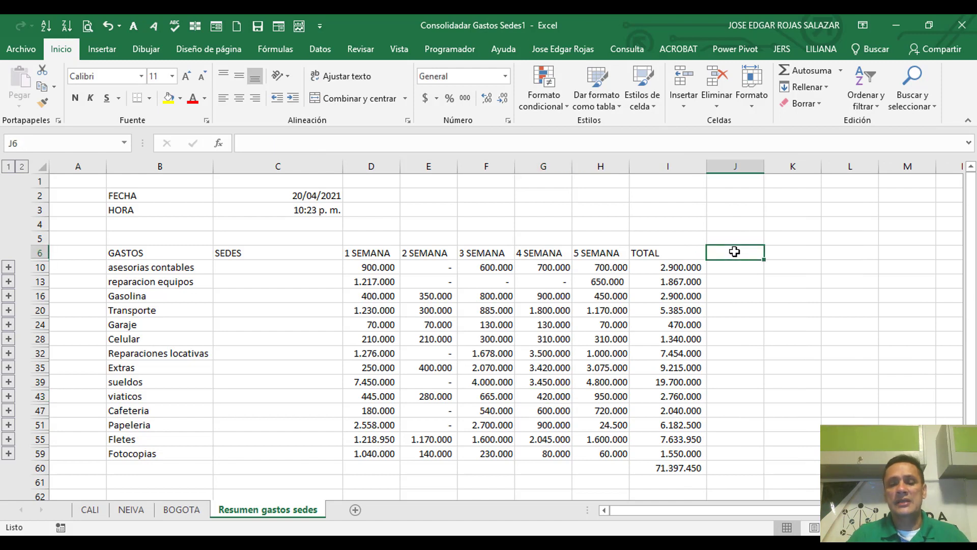
text(INDICA)
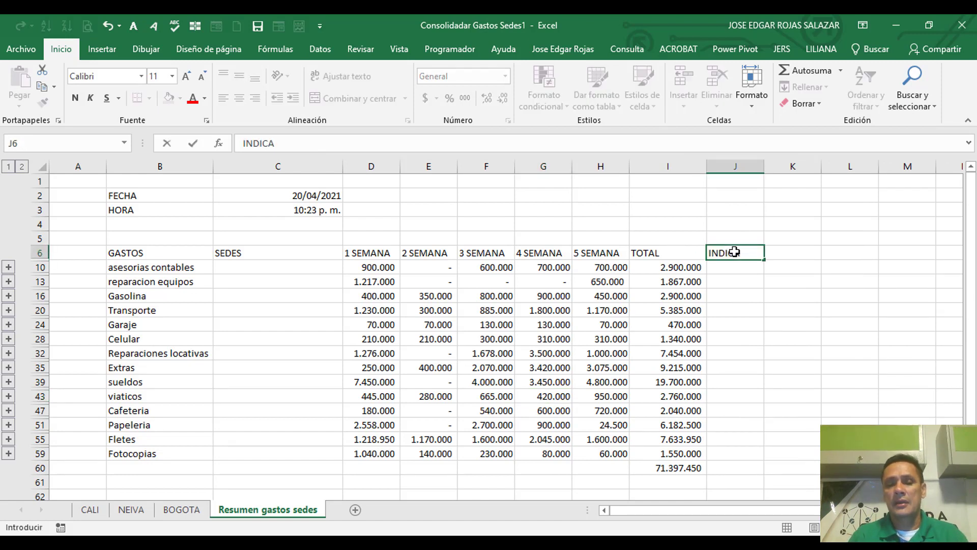
text(DORES)
key(Return)
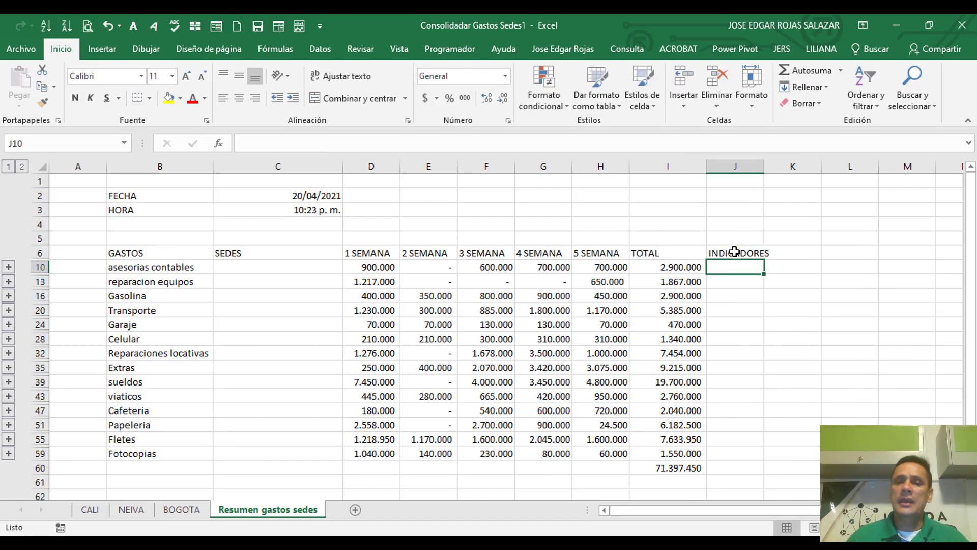
drag(771, 170, 783, 170)
Step: Fill J10:J60 with the array formula =I10:I60/I60 to get each expense's share of the grand total
drag(733, 265, 719, 467)
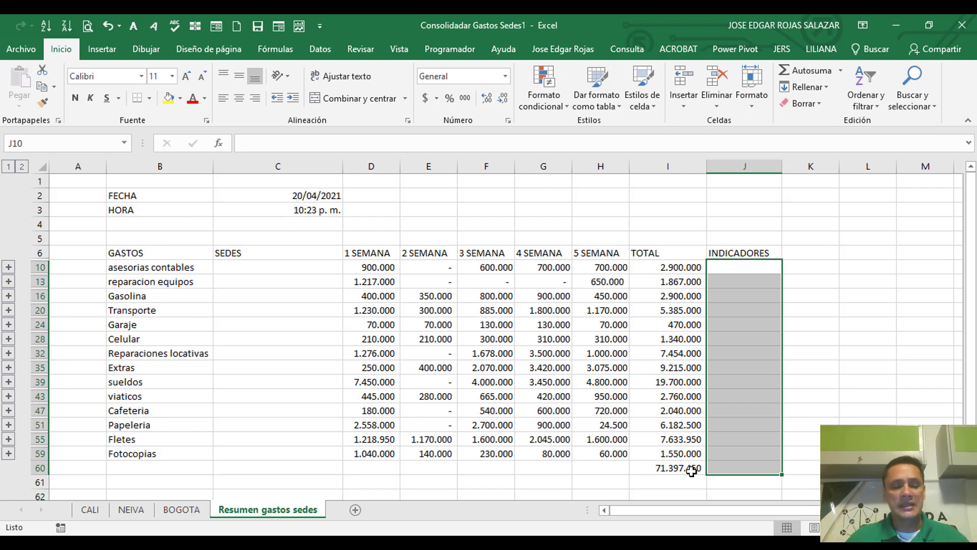
text(=)
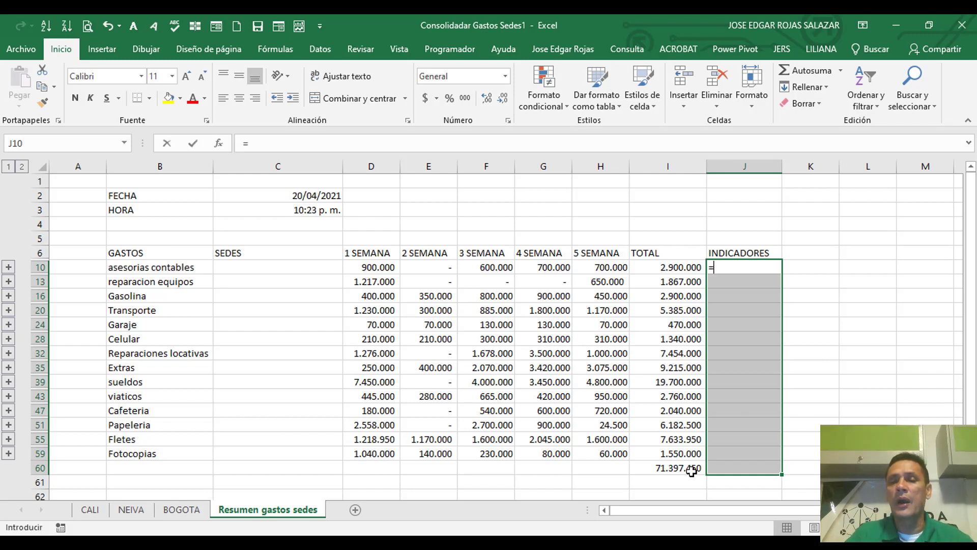
drag(667, 273, 653, 483)
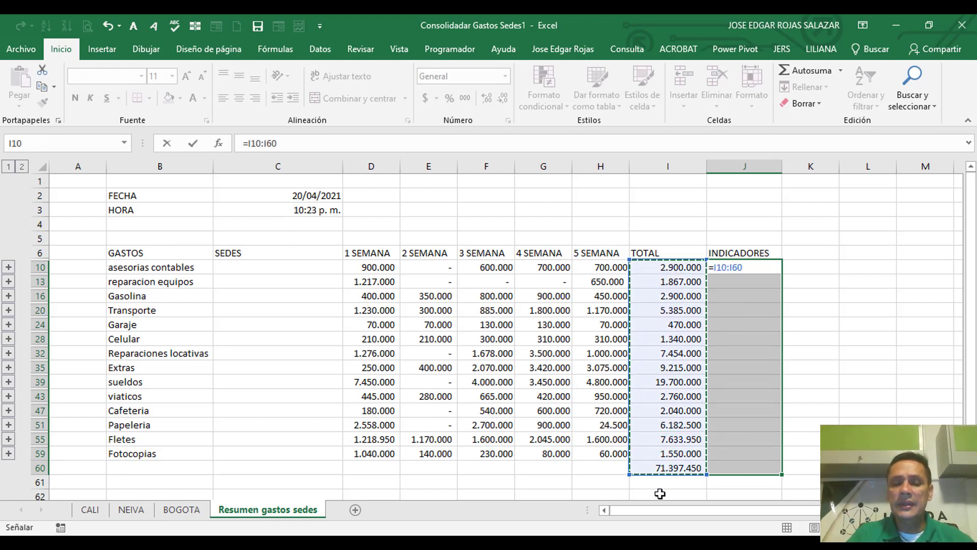
text(/)
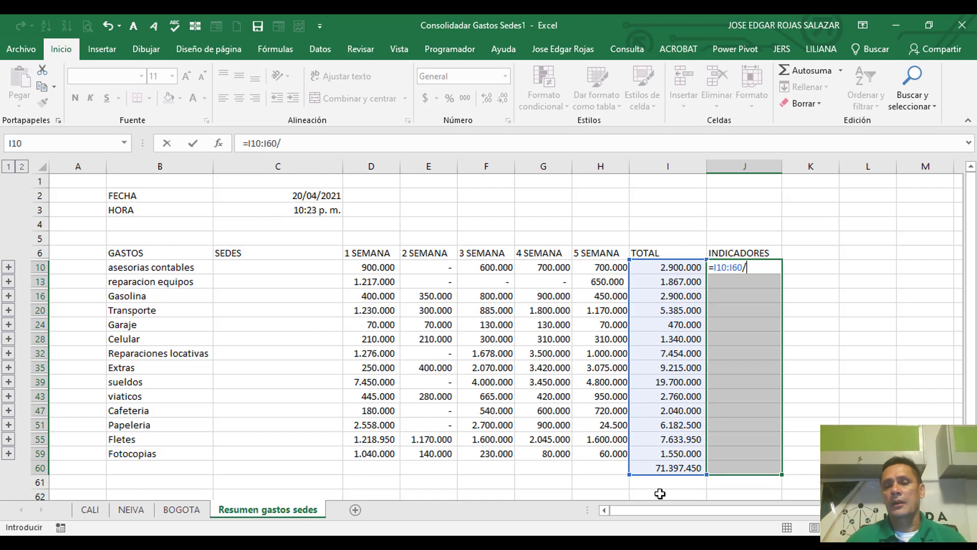
click(680, 465)
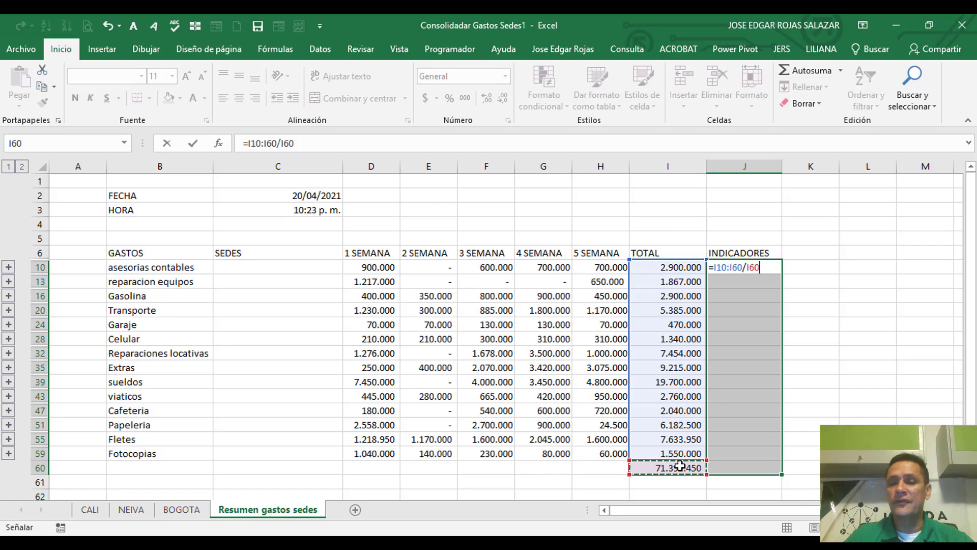
key(ctrl+shift+Return)
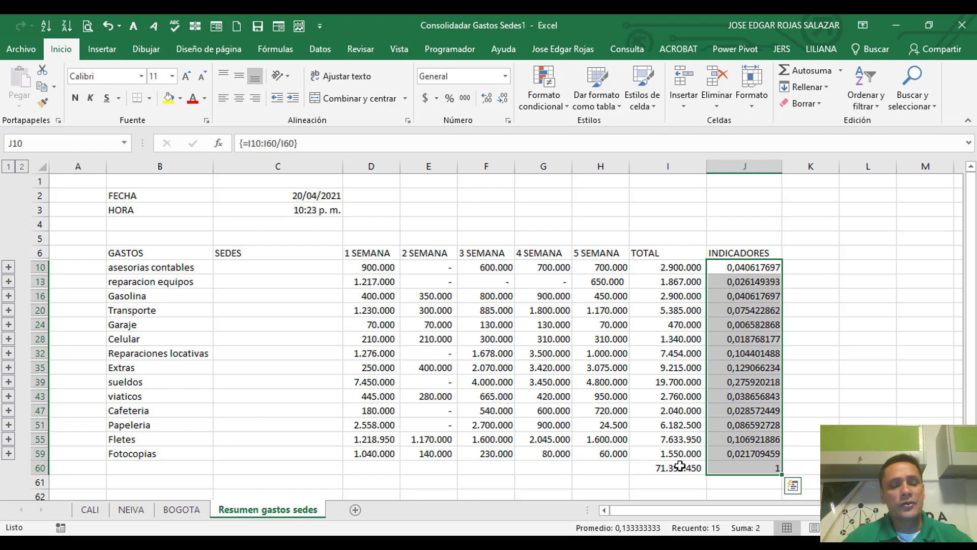
Step: Format the indicator values in J10:J60 as percentages with two decimal places
key(ctrl+shift+5)
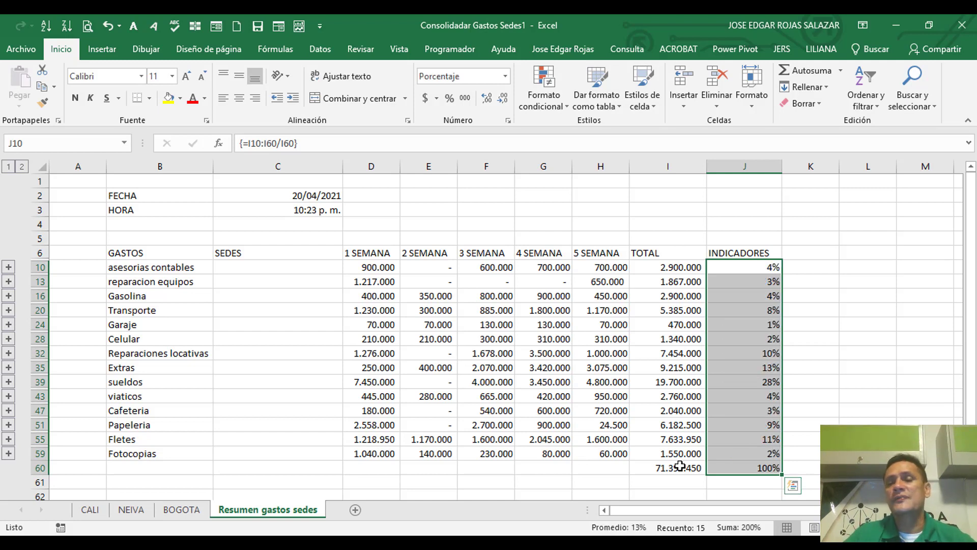
click(488, 100)
click(488, 100)
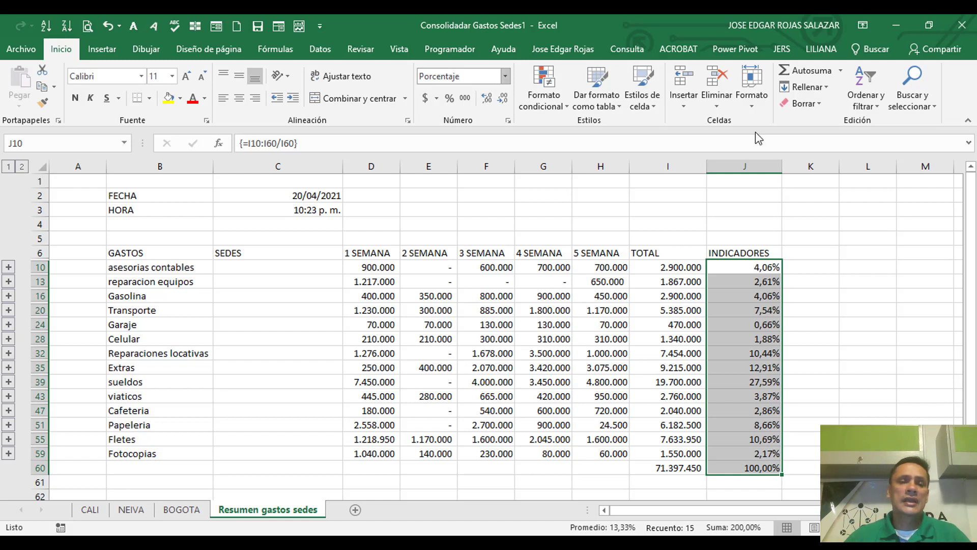
Step: Insert a combo chart of clustered columns with a line on the secondary axis from the GASTOS, TOTAL and INDICADORES columns, rows 6 to 59
drag(149, 252, 152, 452)
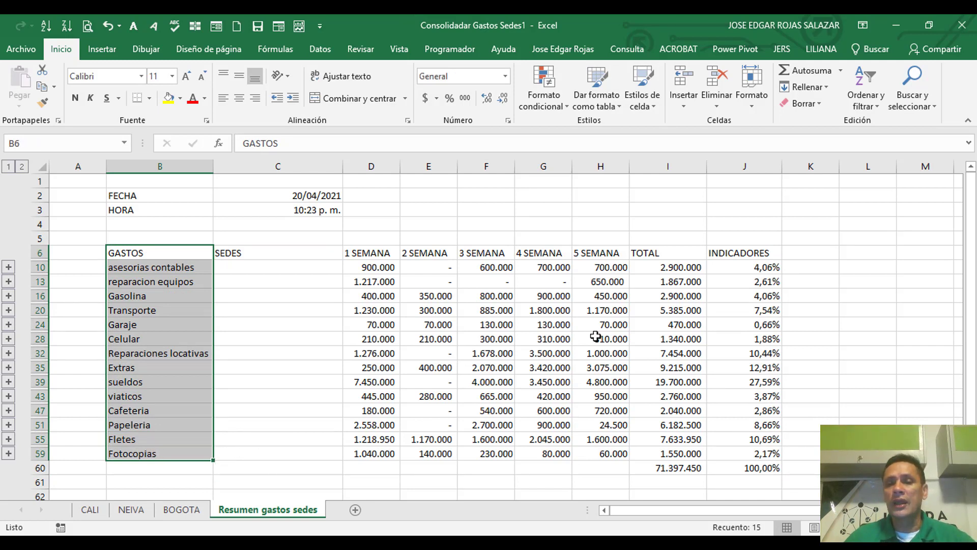
ctrl+click(664, 253)
drag(664, 253, 724, 448)
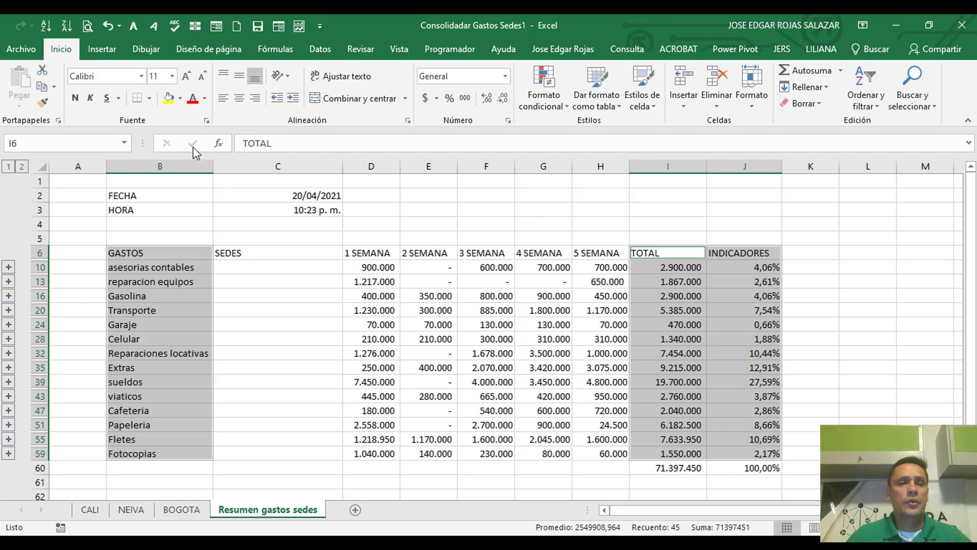
click(103, 52)
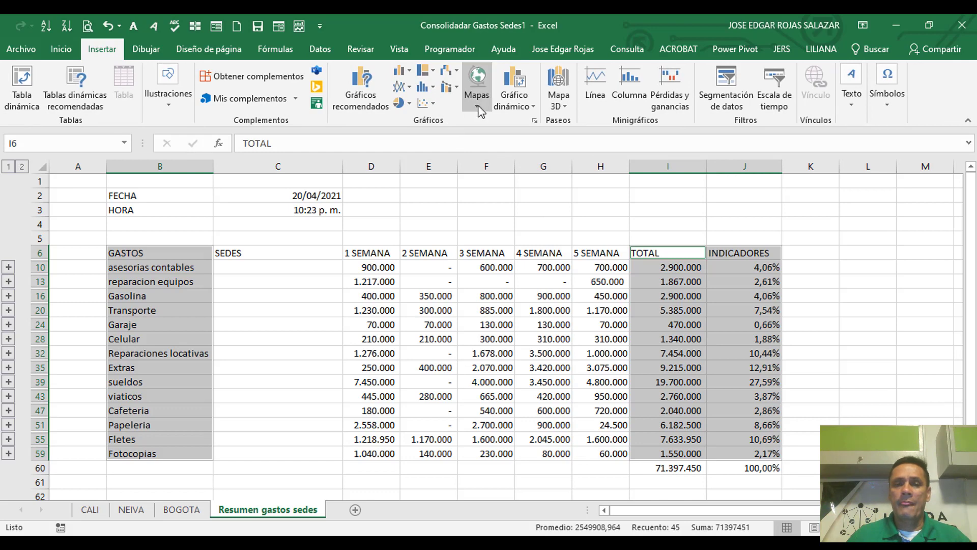
click(451, 92)
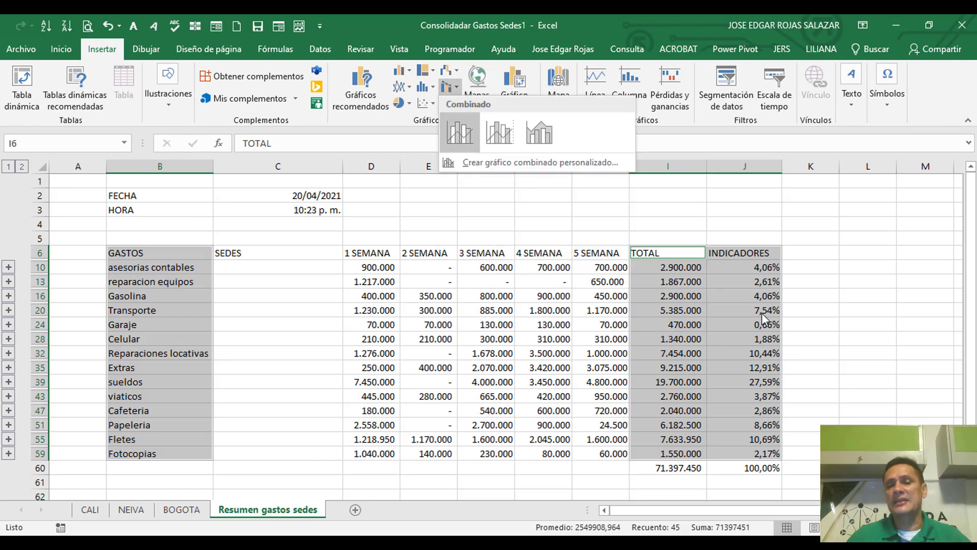
click(498, 133)
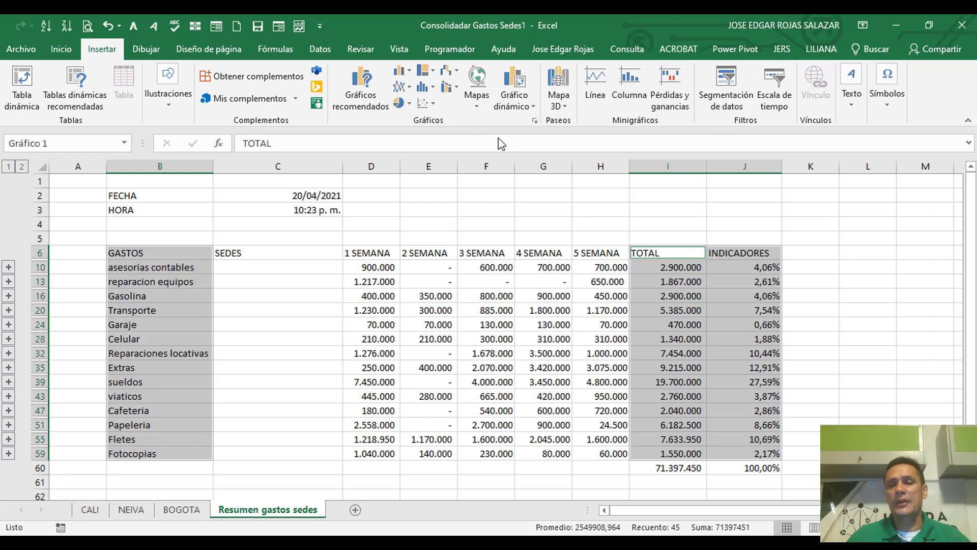
Step: Move the combo chart below the table to start at row 62, and enlarge it to span columns B to J down to row 78
scroll(817, 324, down, 2)
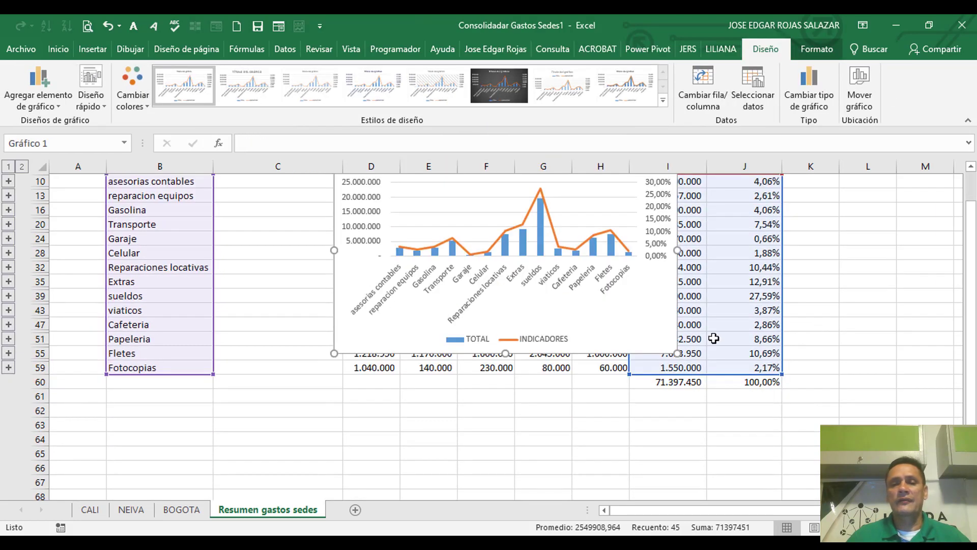
drag(622, 347, 371, 512)
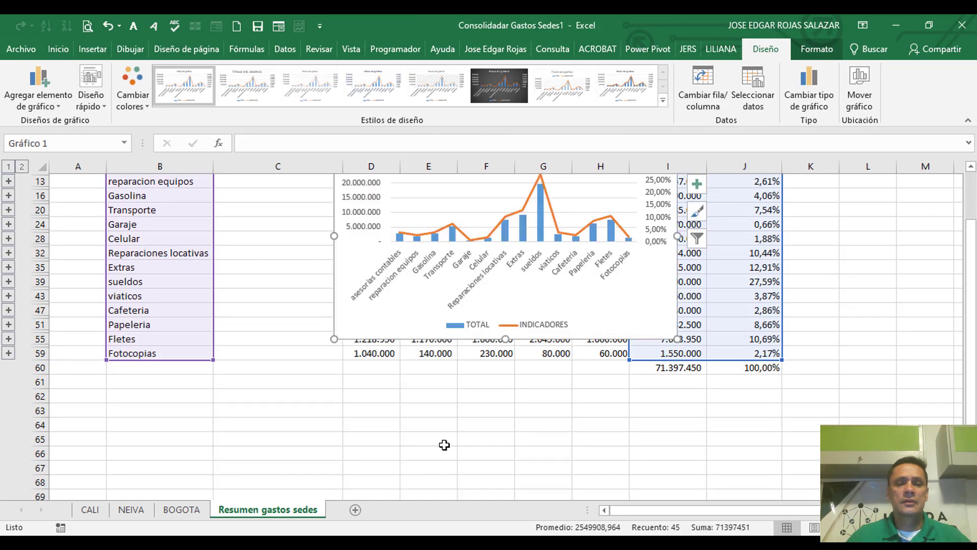
scroll(484, 381, down, 1)
drag(525, 298, 286, 472)
scroll(356, 428, down, 1)
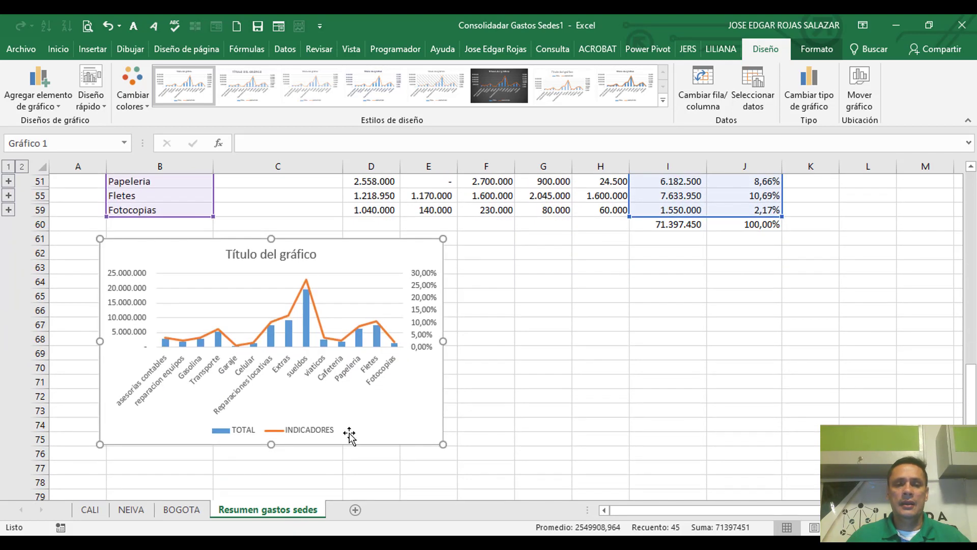
mouse_move(349, 443)
mouse_down()
mouse_move(351, 459)
mouse_move(360, 457)
mouse_up()
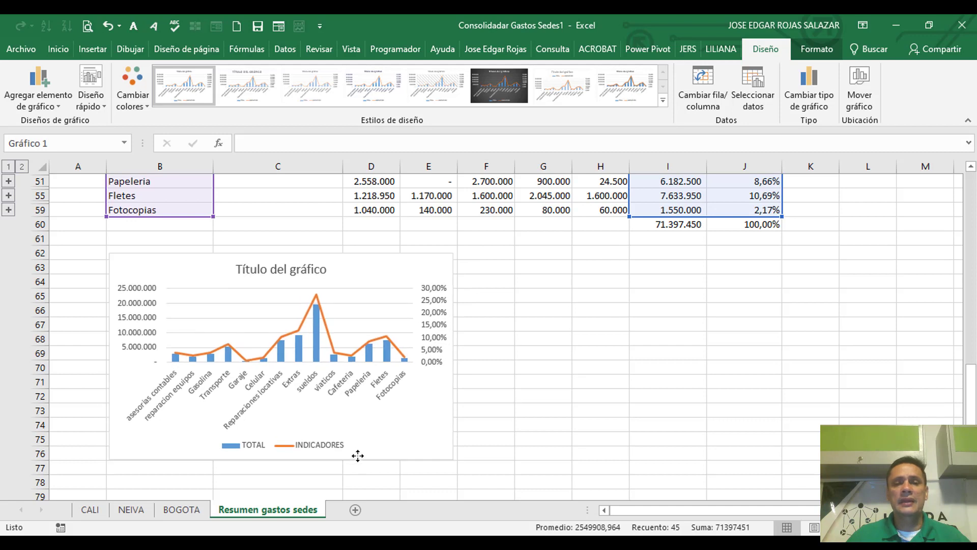
drag(456, 357, 801, 357)
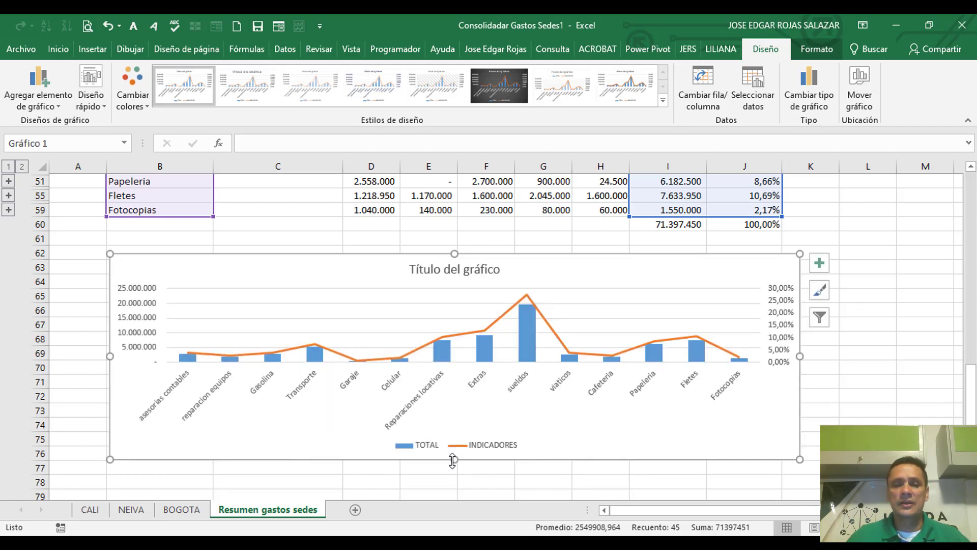
drag(455, 461, 457, 486)
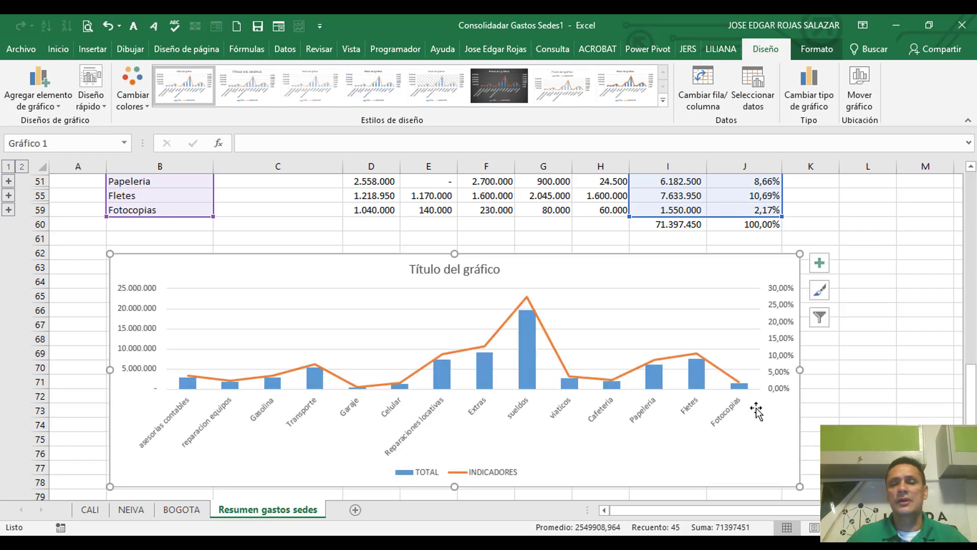
Step: Add data labels to both chart series and stretch the chart's lower edge down to about row 79
click(820, 270)
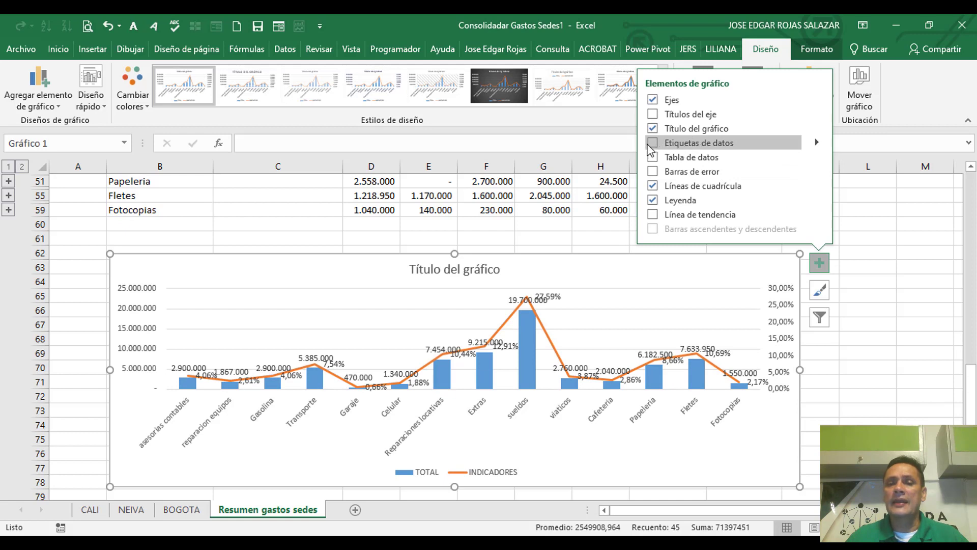
click(652, 143)
click(613, 319)
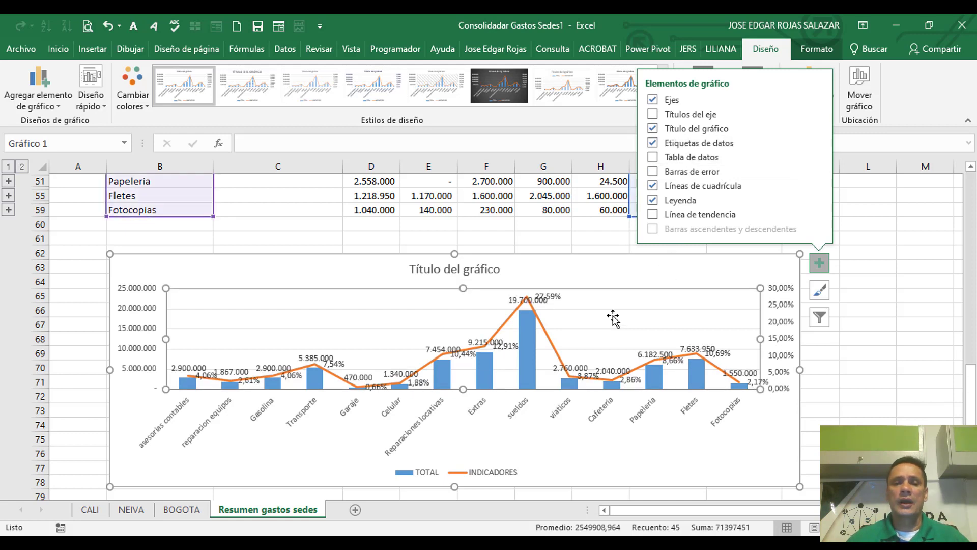
scroll(451, 476, down, 1)
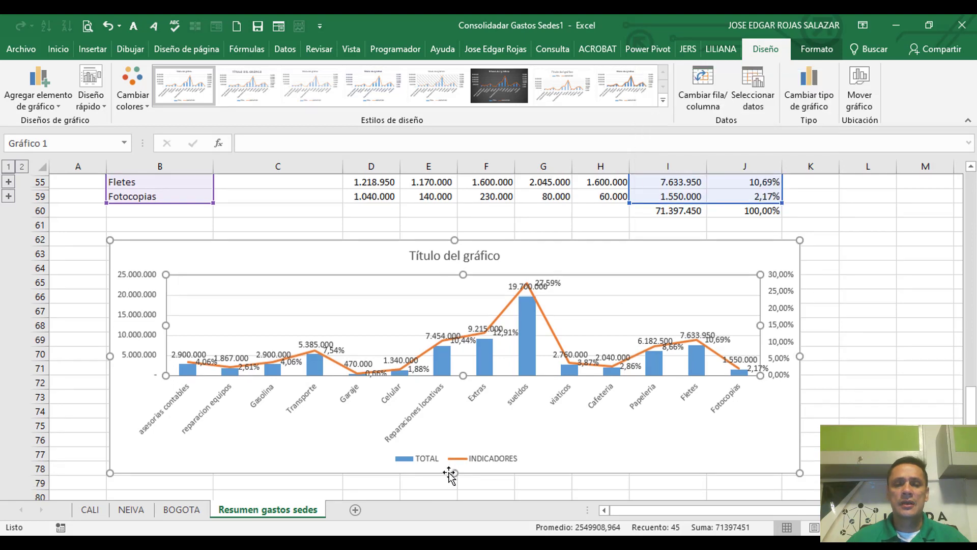
drag(453, 474, 454, 488)
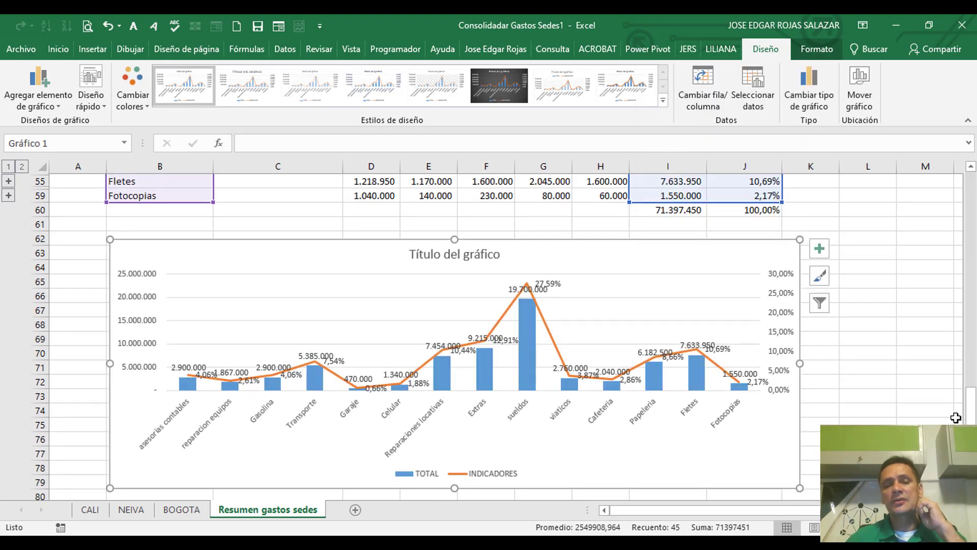
Step: Place the data labels of the TOTAL columns at the inside base (Base interior)
click(511, 289)
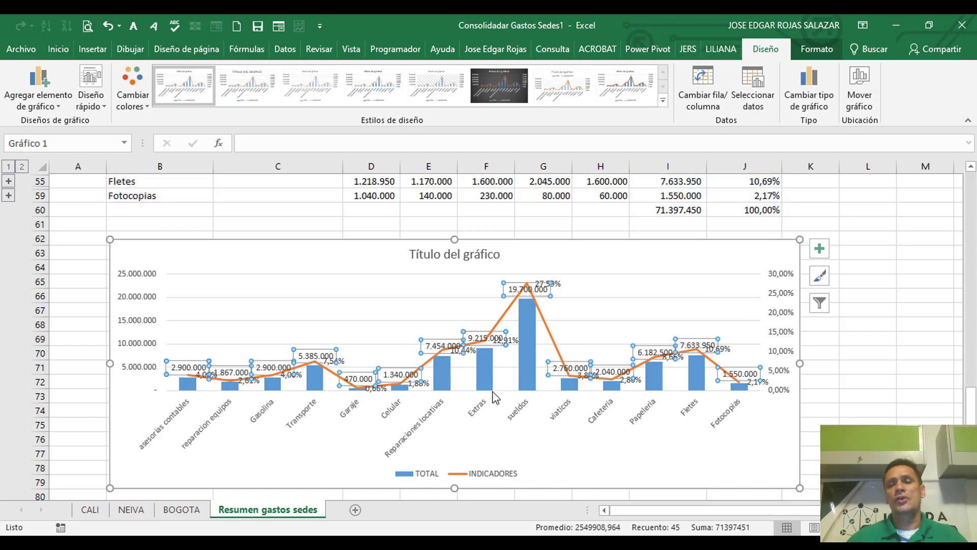
click(821, 249)
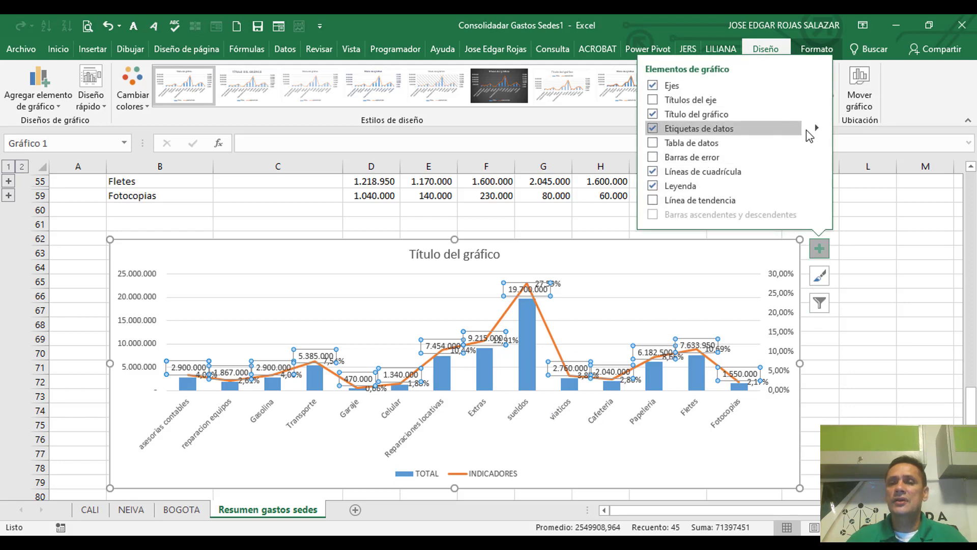
click(817, 128)
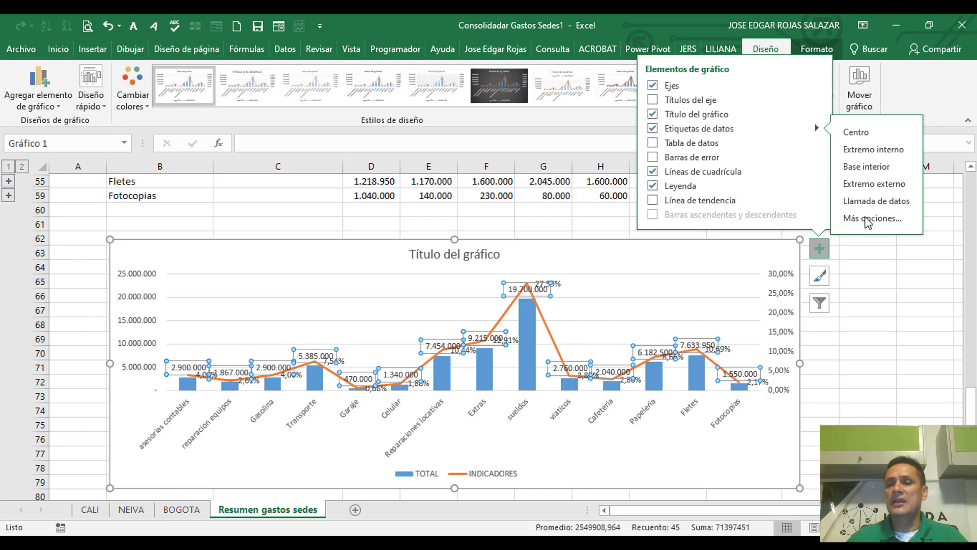
click(861, 168)
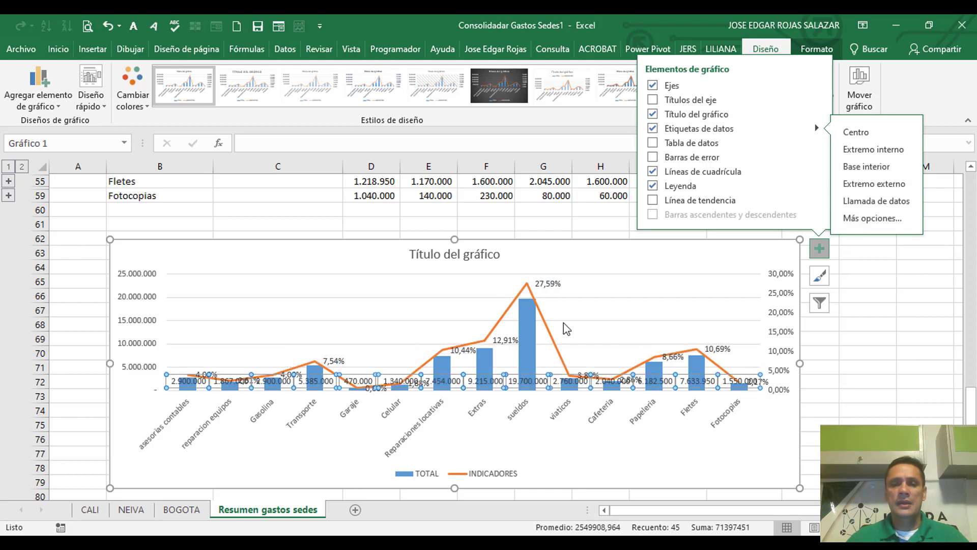
Step: Place the data labels of the INDICADORES line above its points (Encima)
click(547, 285)
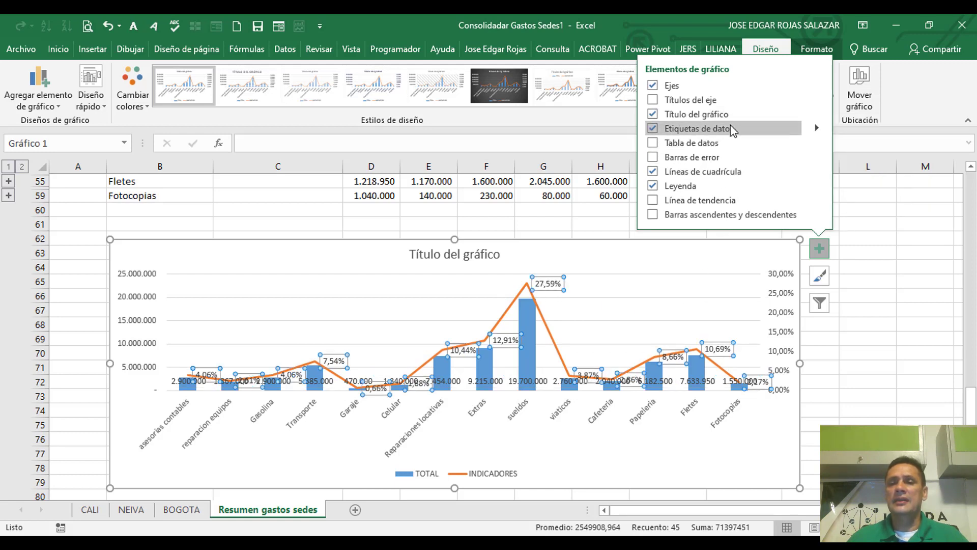
click(816, 128)
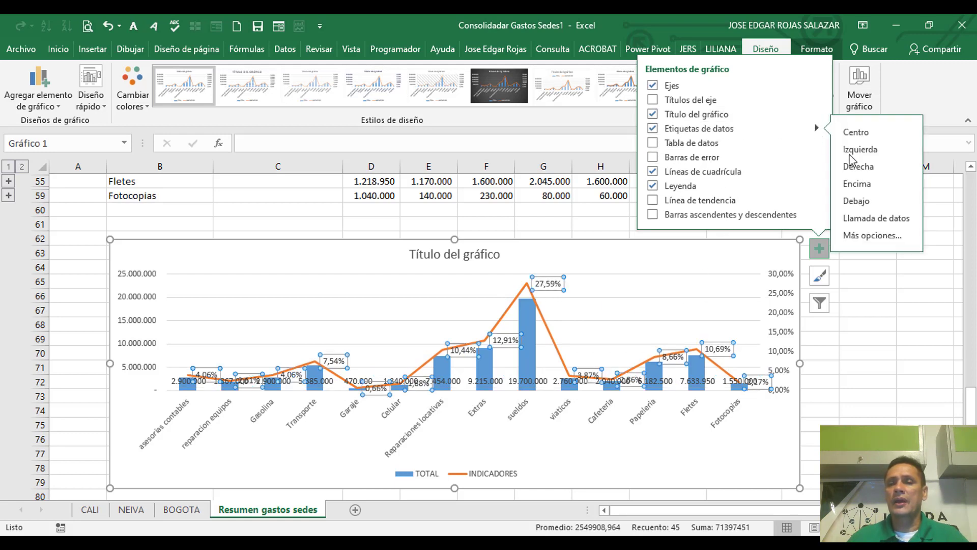
click(864, 187)
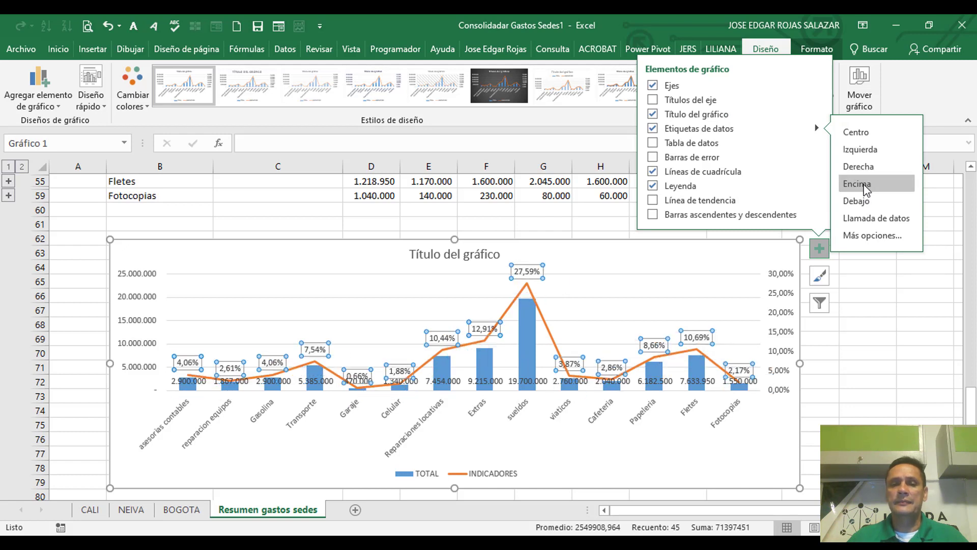
click(618, 321)
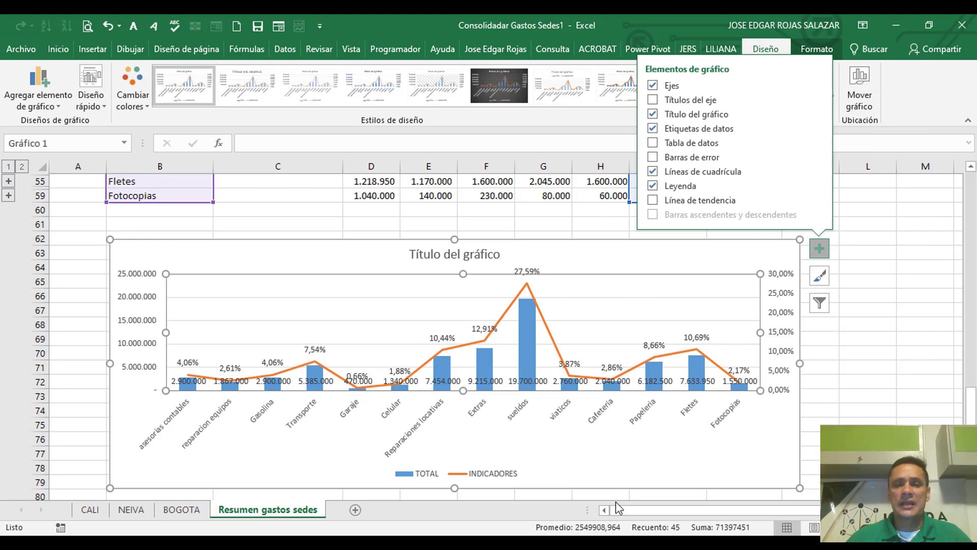
Step: Stretch the chart's lower edge down to about row 82, deselect the chart and review it together with the summary table
scroll(448, 443, down, 2)
drag(454, 435, 455, 473)
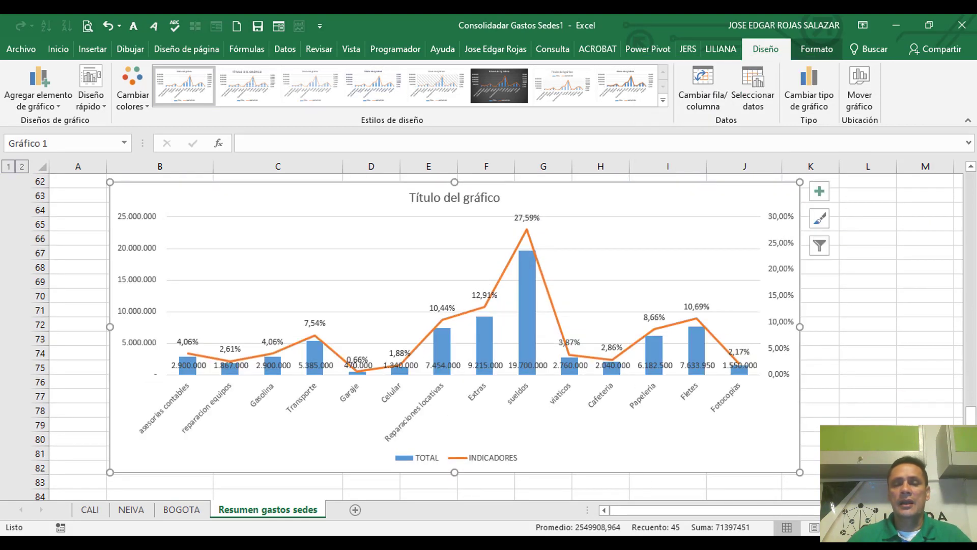
click(927, 413)
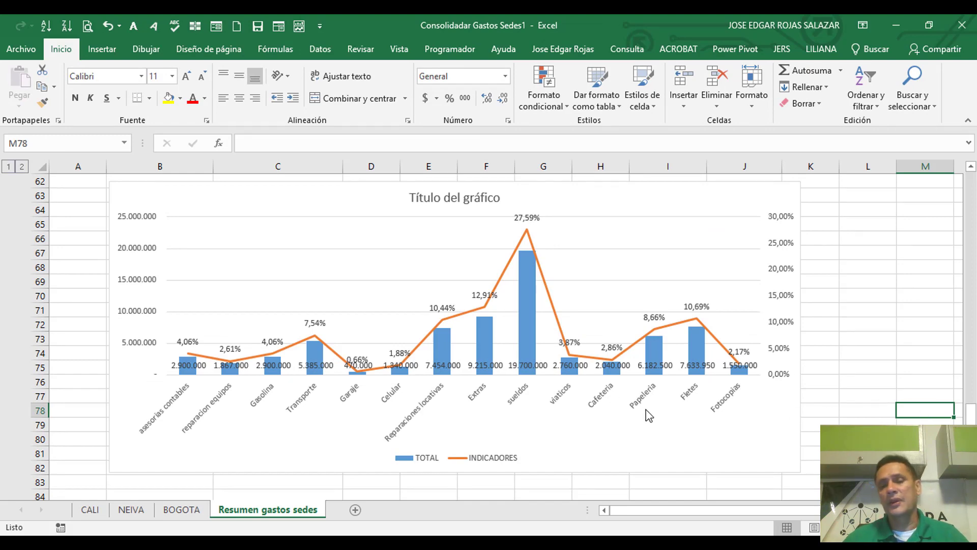
scroll(649, 387, up, 2)
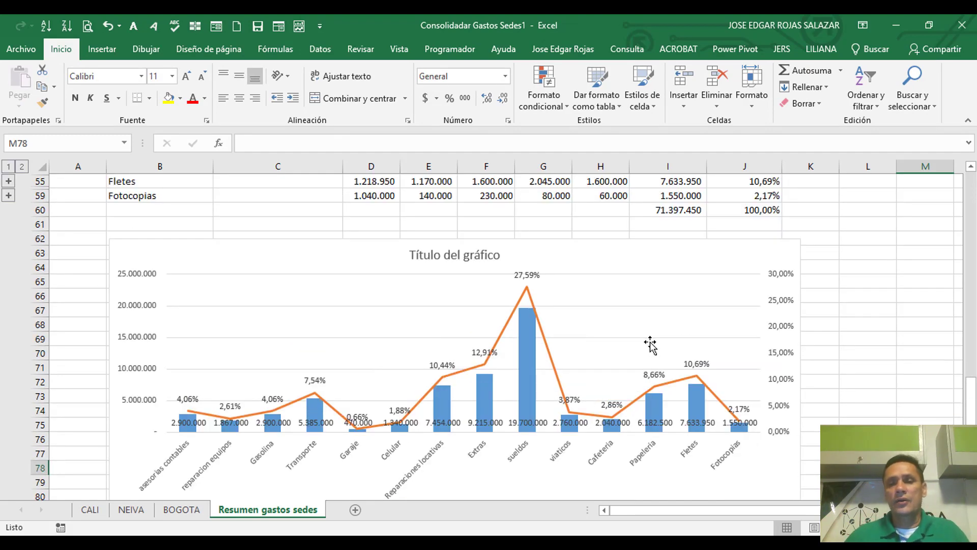
scroll(650, 344, up, 2)
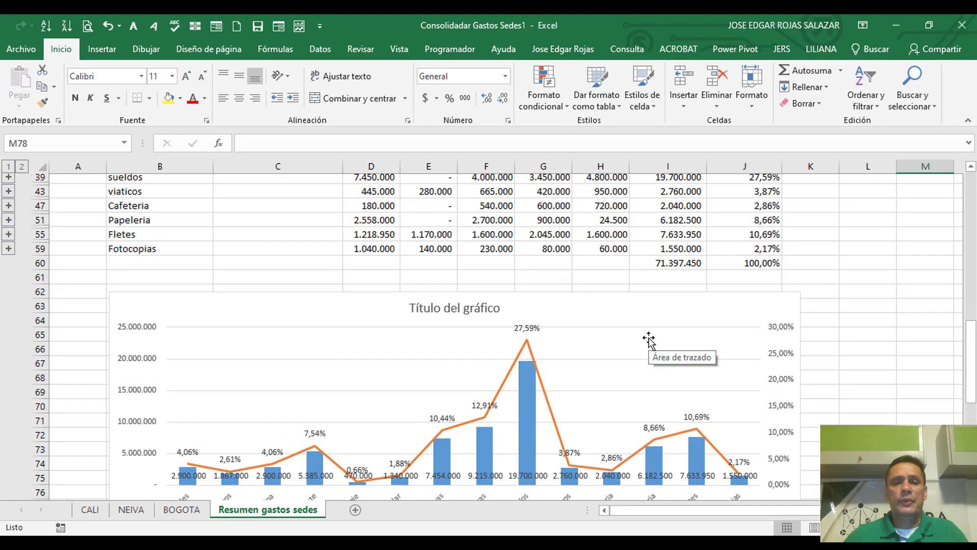
Step: Insert a default chart from the GASTOS and 1 SEMANA columns, rows 6 to 59, of the summary table
scroll(648, 340, up, 5)
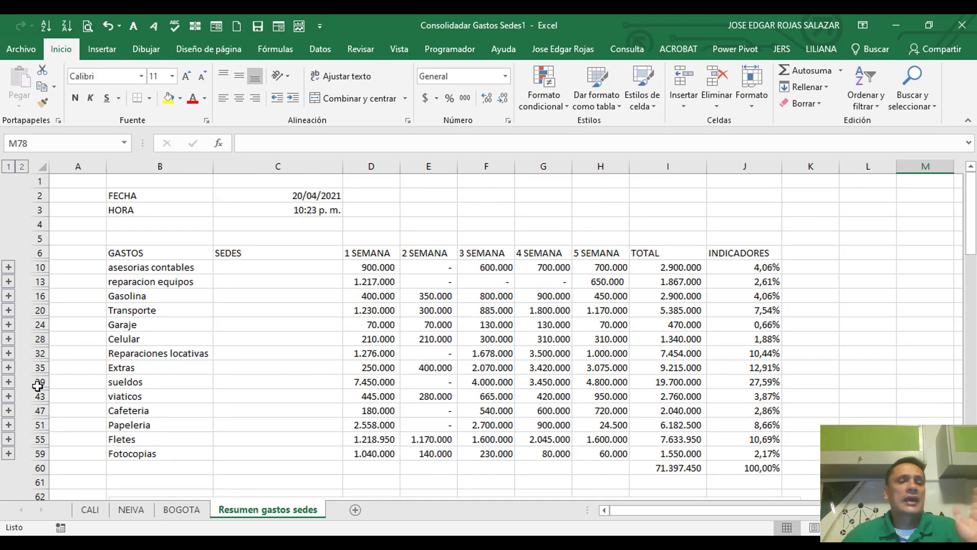
drag(143, 253, 135, 449)
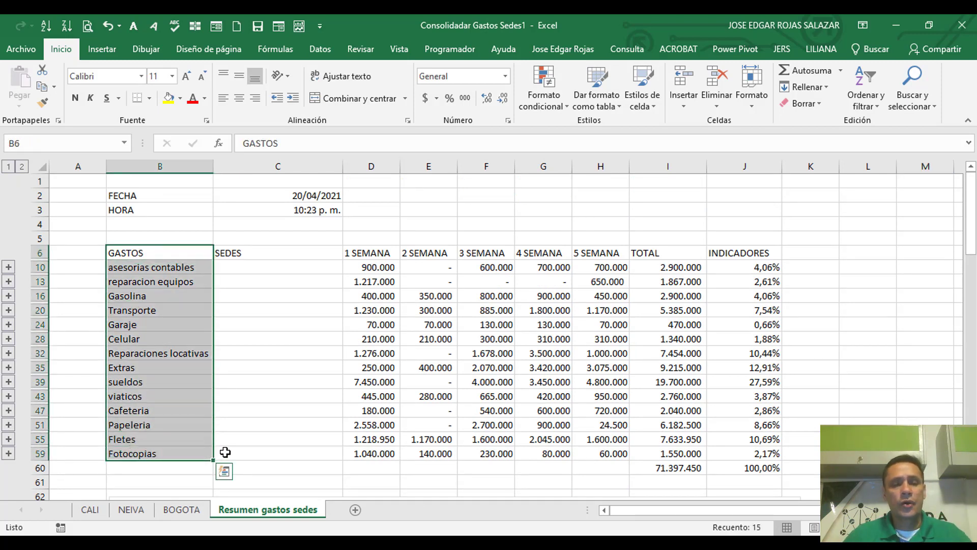
drag(368, 253, 365, 451)
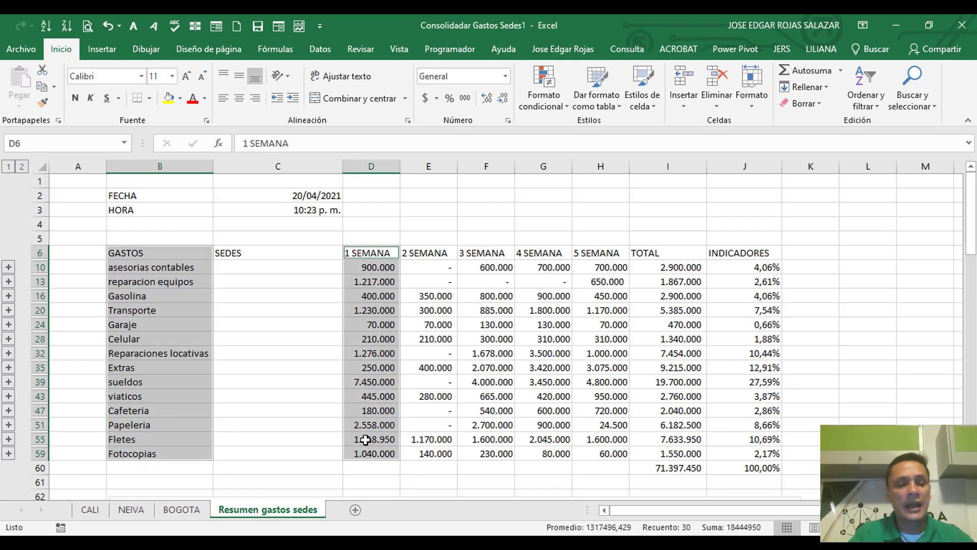
key(alt+F1)
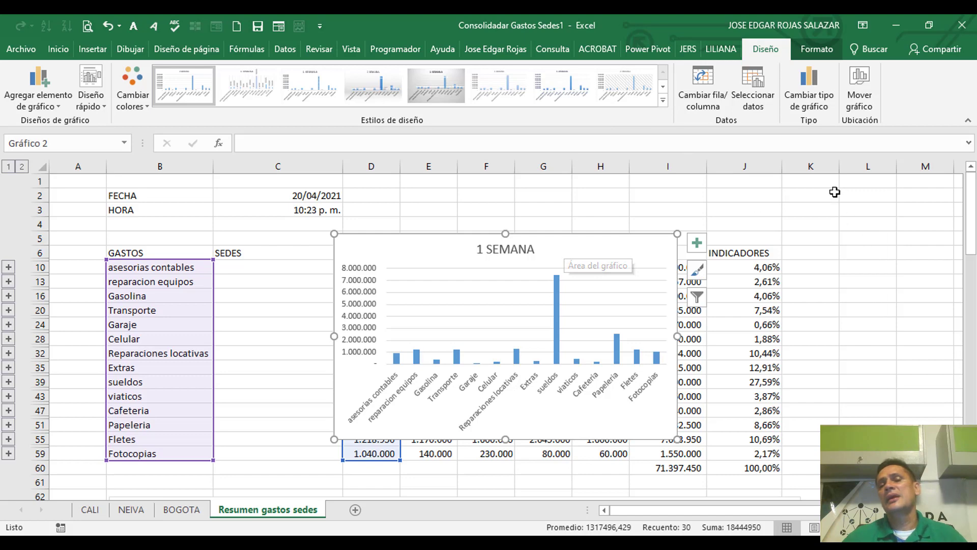
Step: Change the 1 SEMANA column chart to a 3D pie chart (Circular 3D)
click(817, 79)
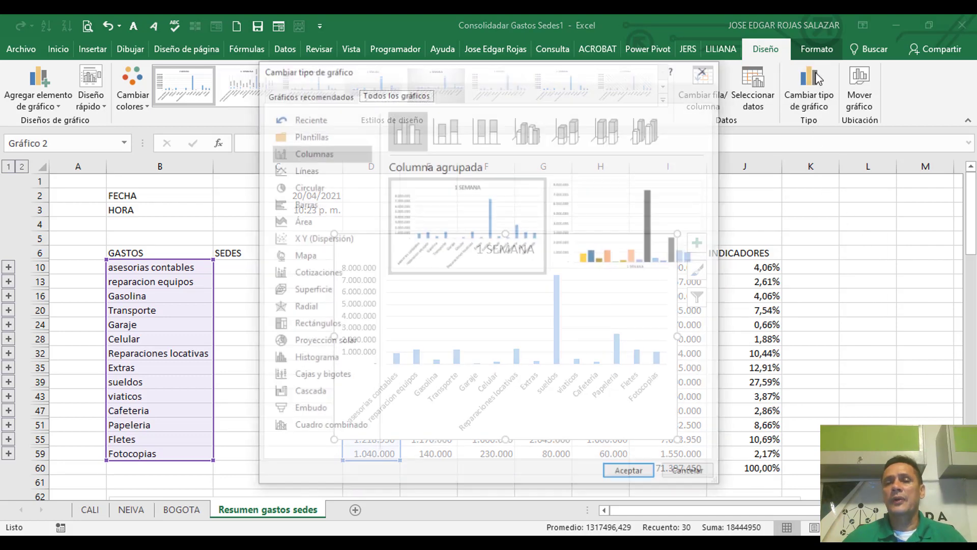
click(281, 189)
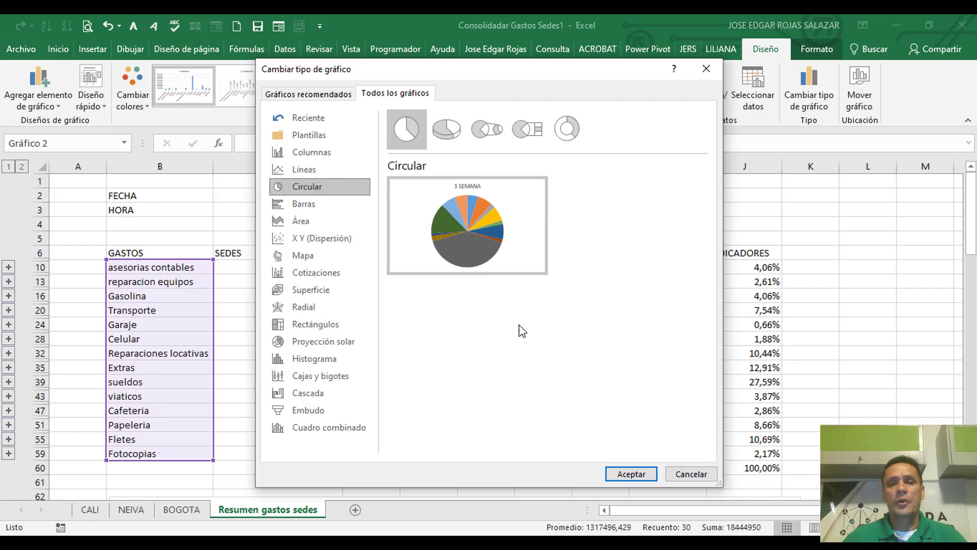
mouse_move(459, 181)
click(446, 136)
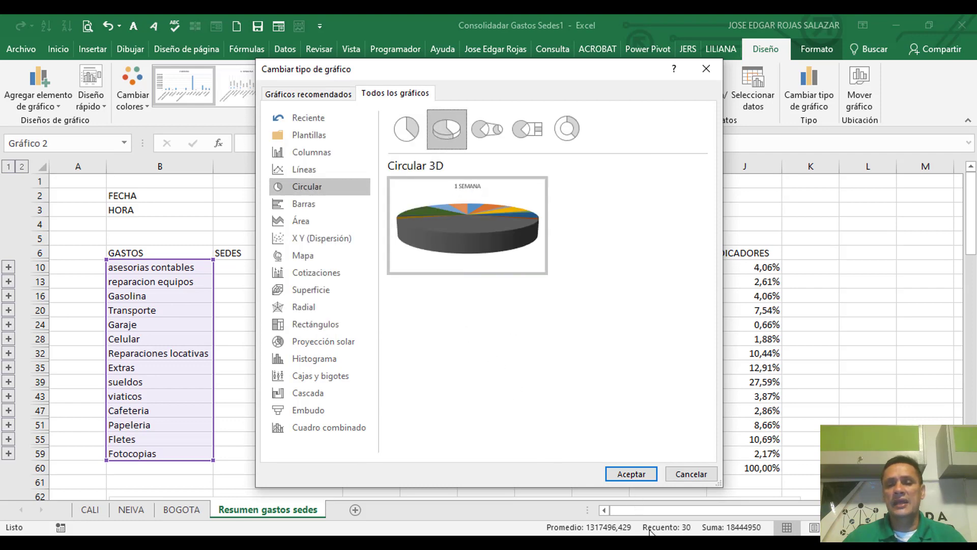
click(632, 474)
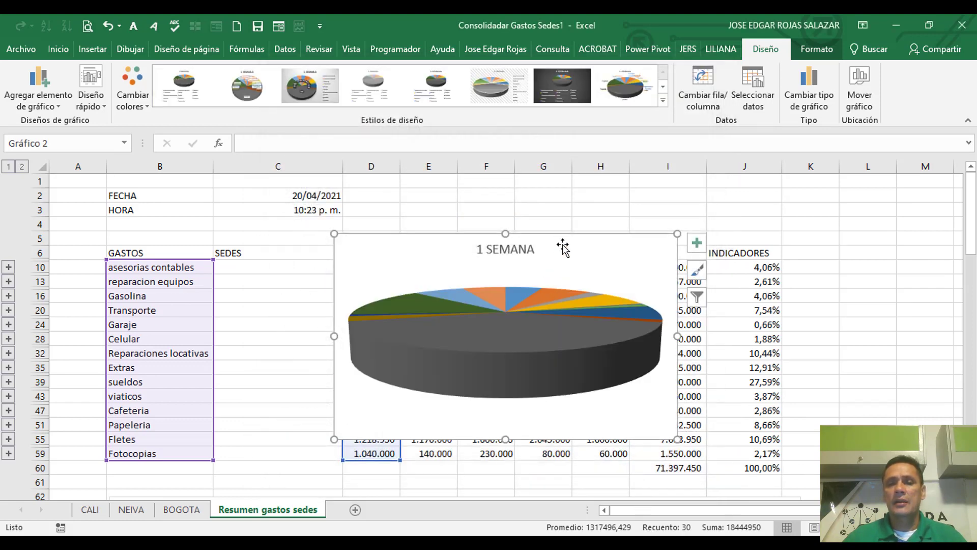
Step: Move the pie chart to the empty cells beside INDICADORES and widen it to span about columns K to S
drag(563, 248, 868, 266)
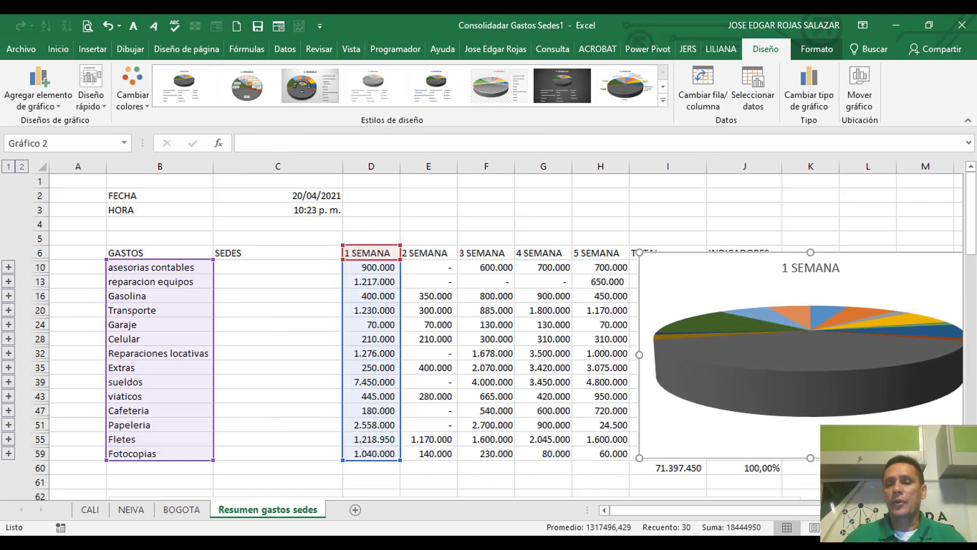
scroll(572, 259, right, 4)
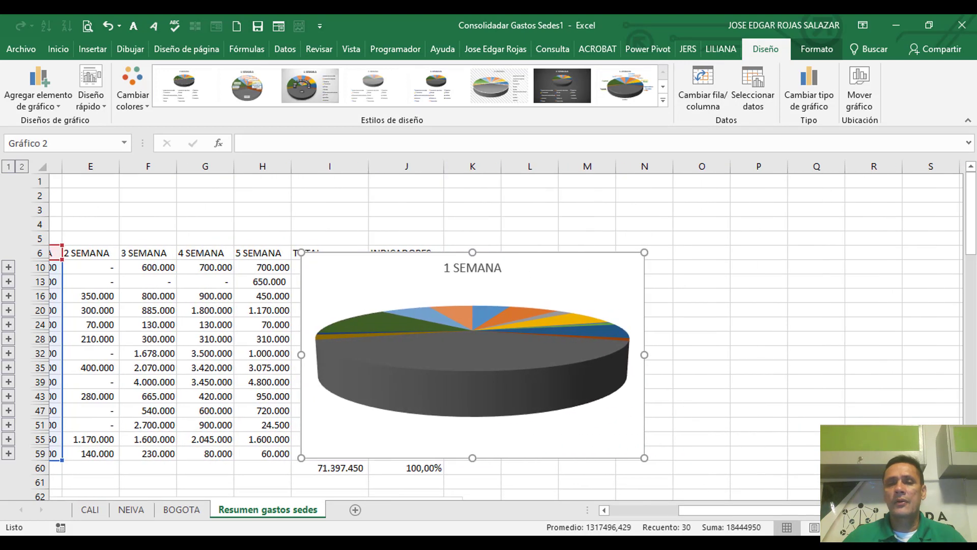
drag(573, 258, 737, 247)
drag(796, 343, 926, 342)
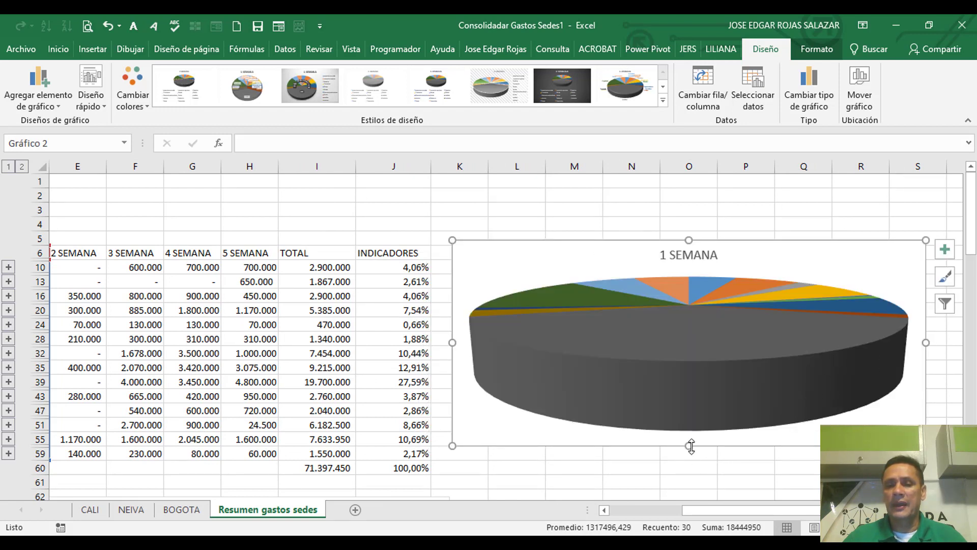
Step: Try a taller chart and gradient and solid fills for the whole 1 SEMANA pie series, and undo these changes
drag(690, 446, 696, 472)
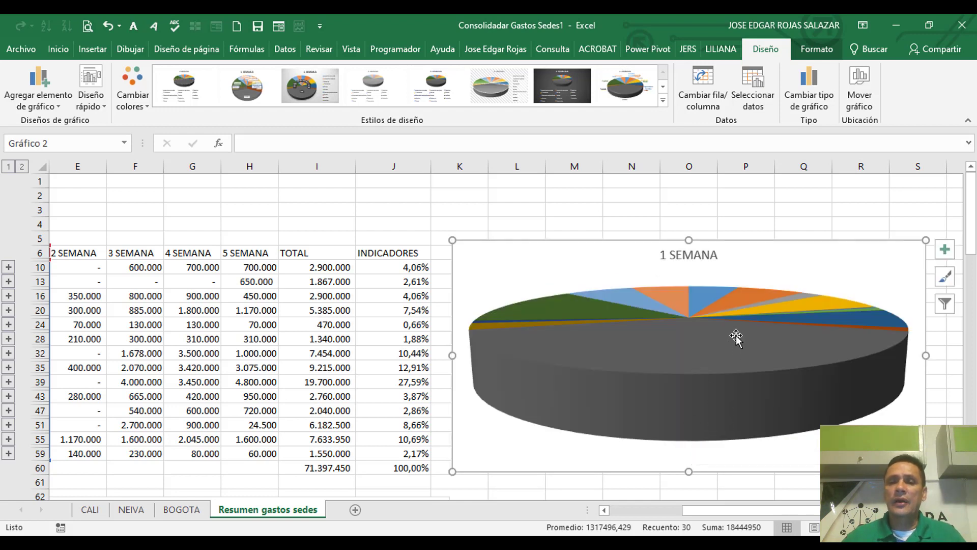
right_click(699, 344)
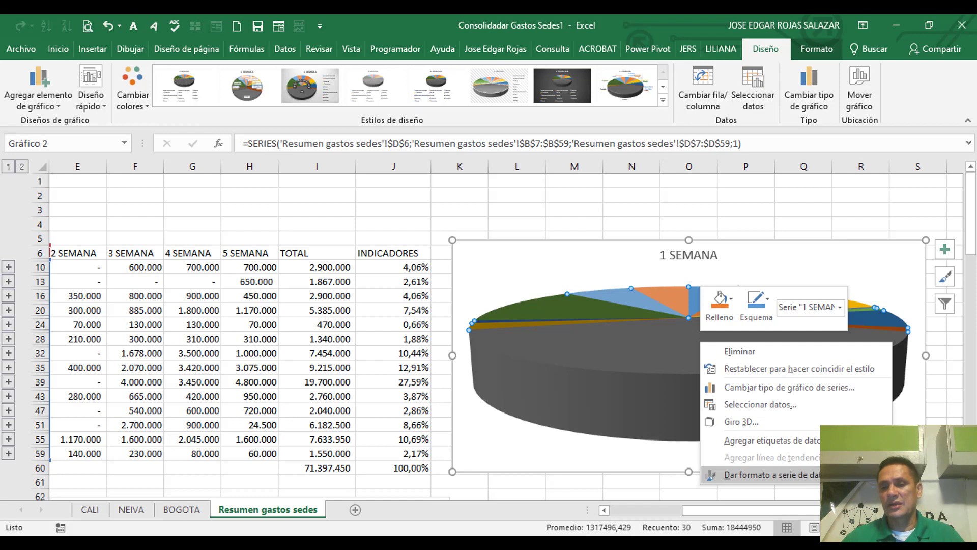
click(743, 474)
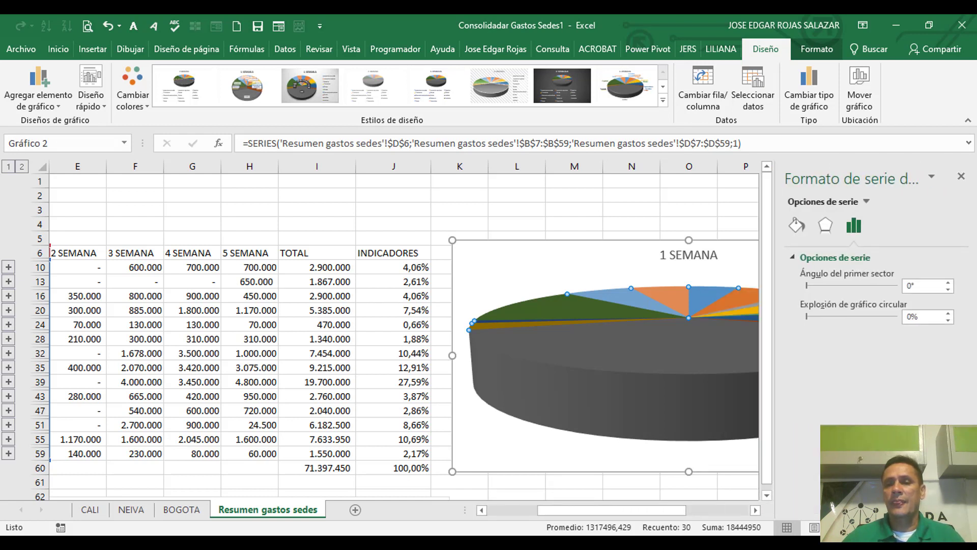
click(797, 224)
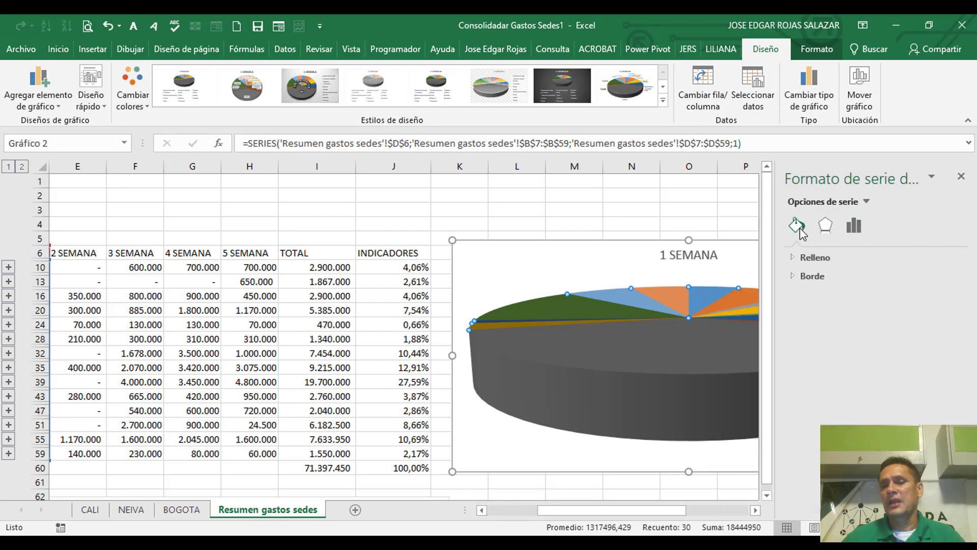
click(788, 258)
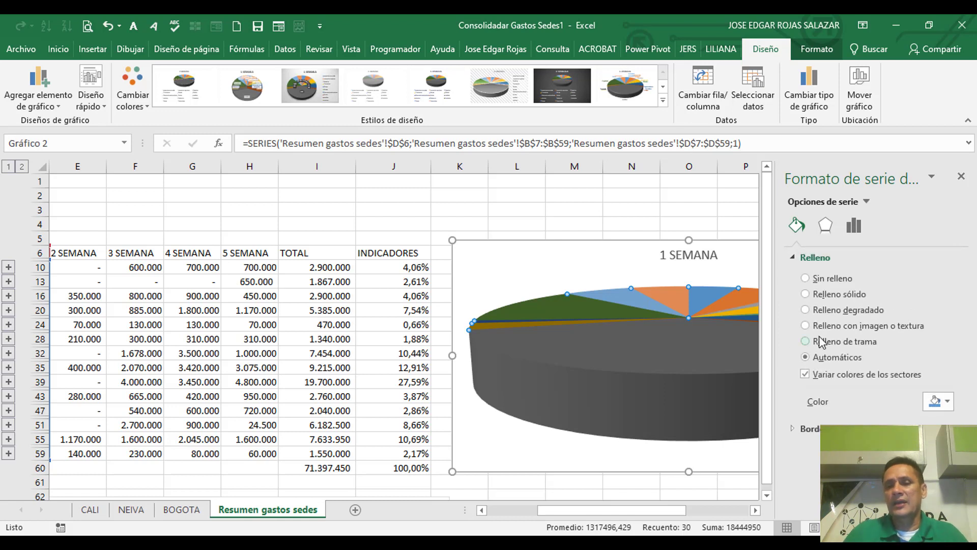
click(806, 310)
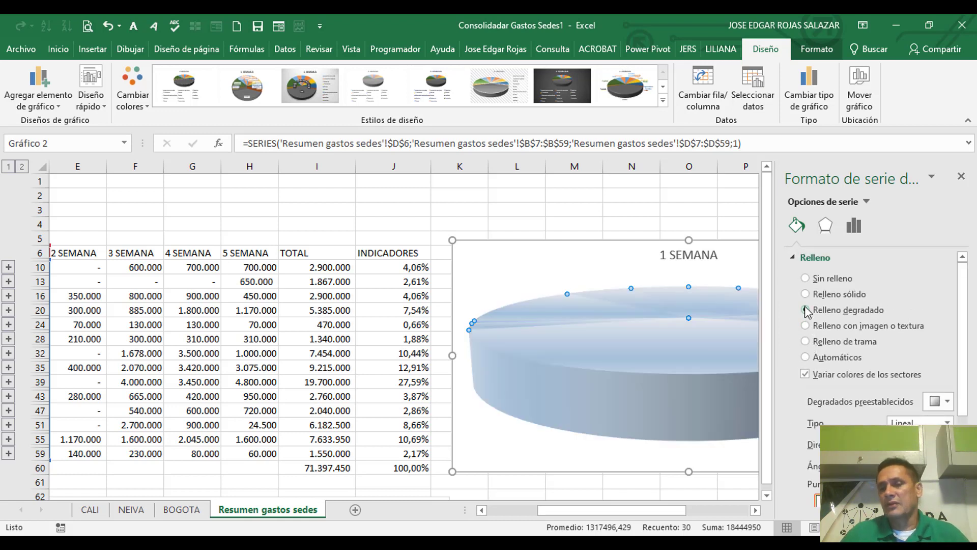
click(806, 294)
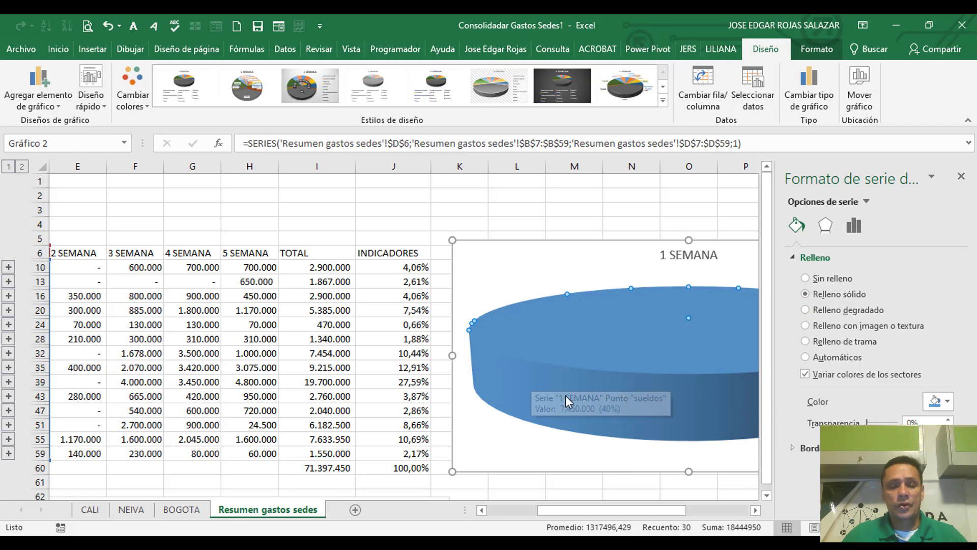
click(549, 197)
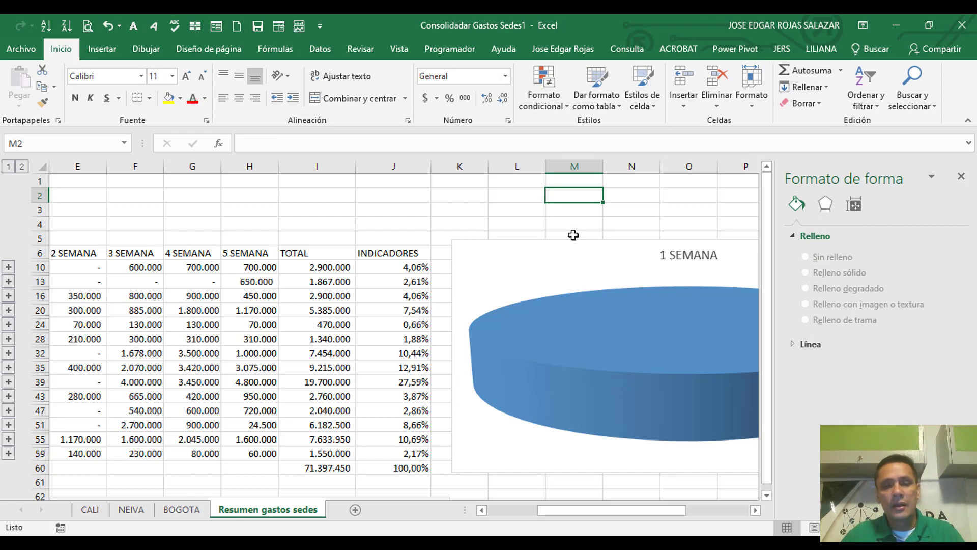
key(ctrl+z)
key(ctrl+z)
Step: Fill only the sueldos slice of the pie with a blue and white diagonal-stripe pattern (Relleno de trama)
click(707, 349)
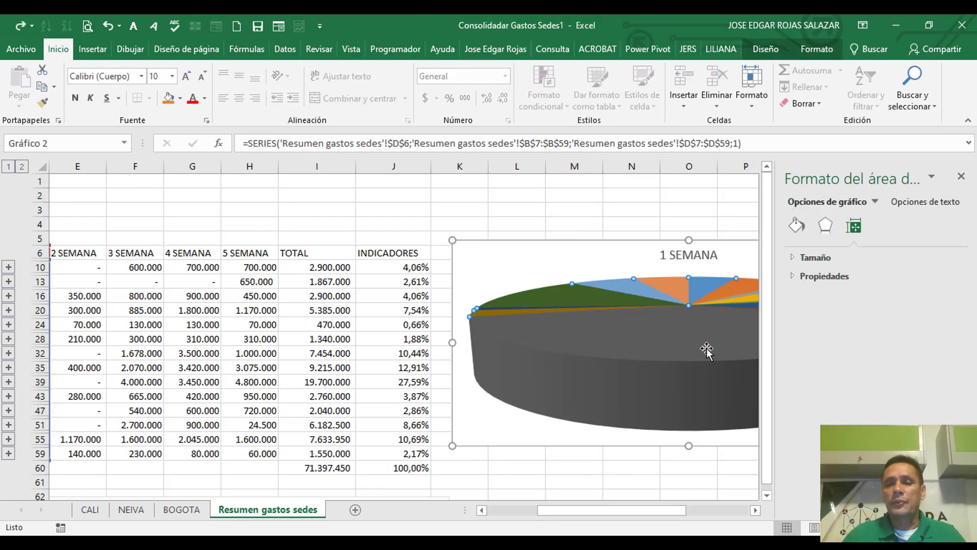
click(694, 369)
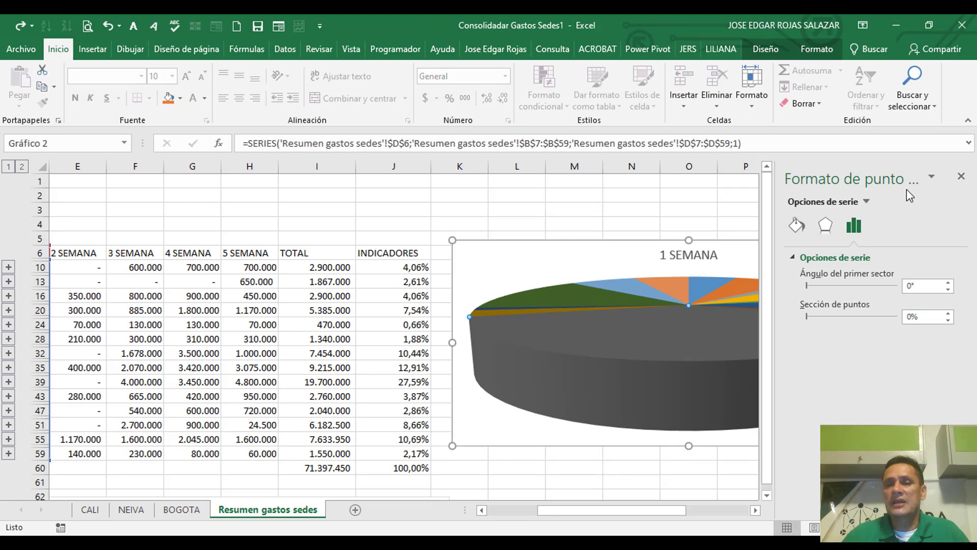
click(755, 510)
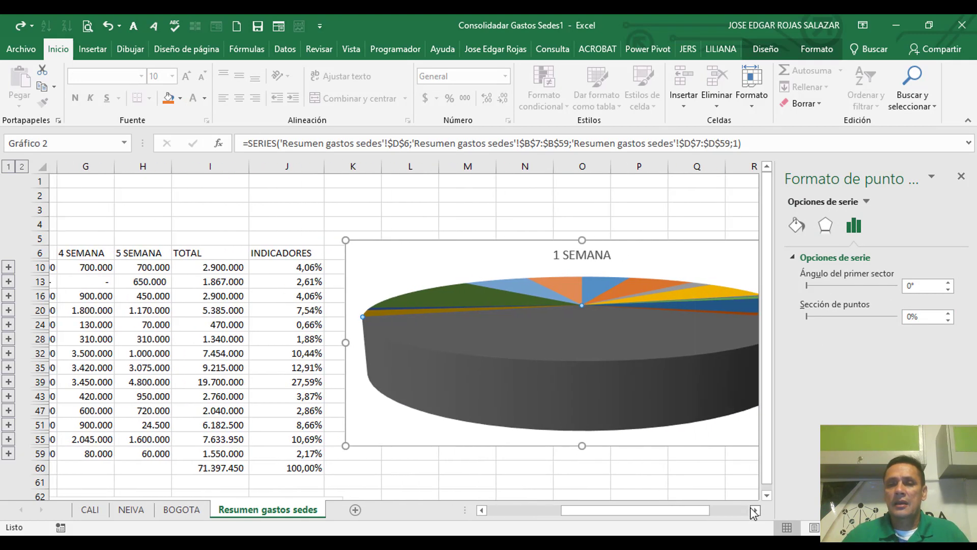
click(692, 338)
click(467, 332)
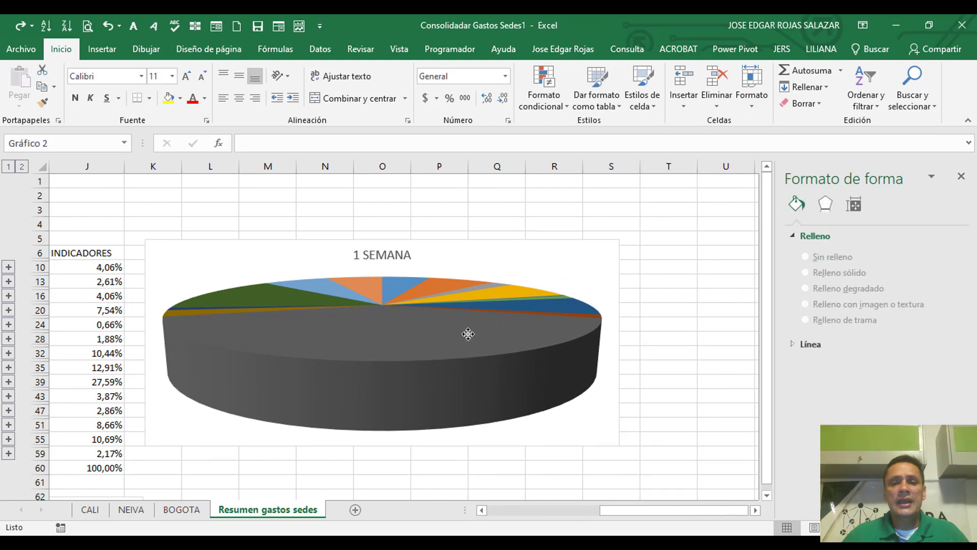
click(467, 334)
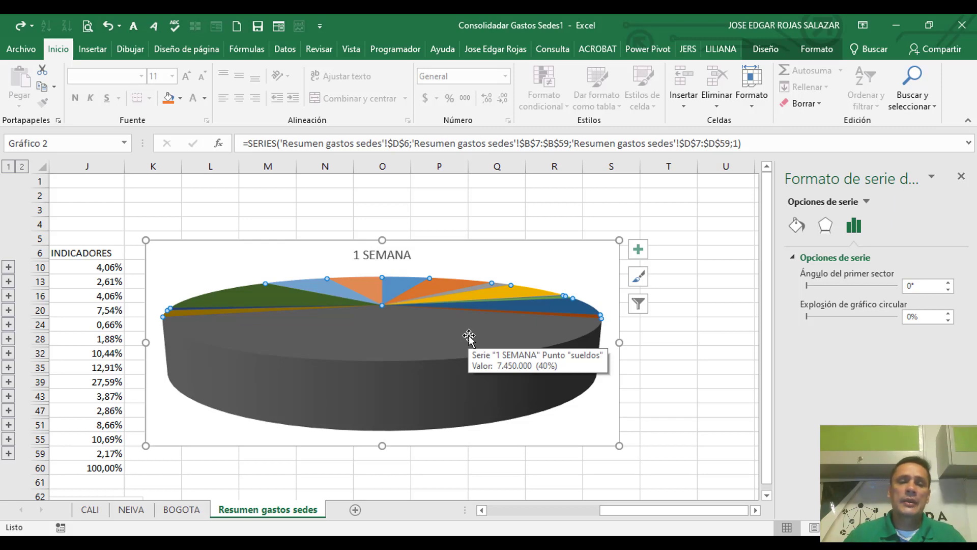
click(388, 364)
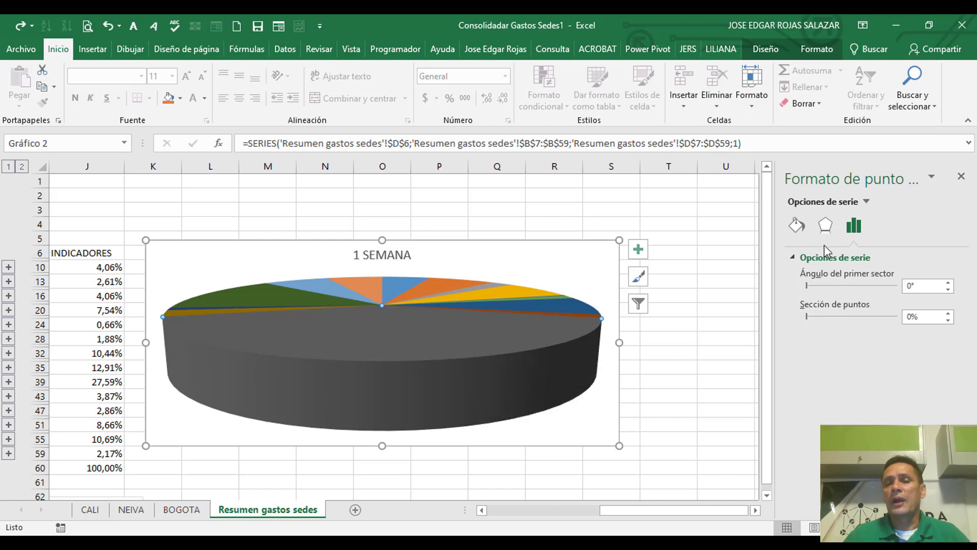
click(798, 226)
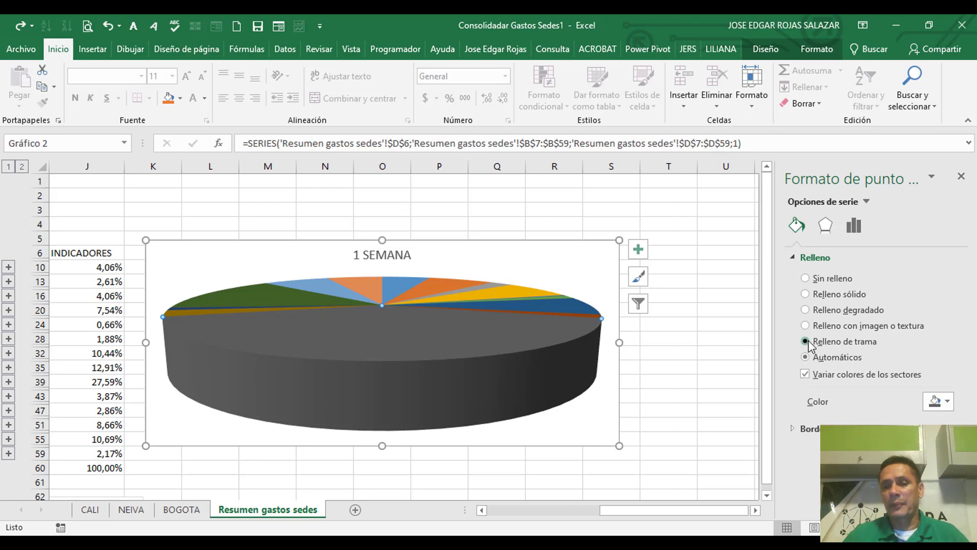
click(806, 342)
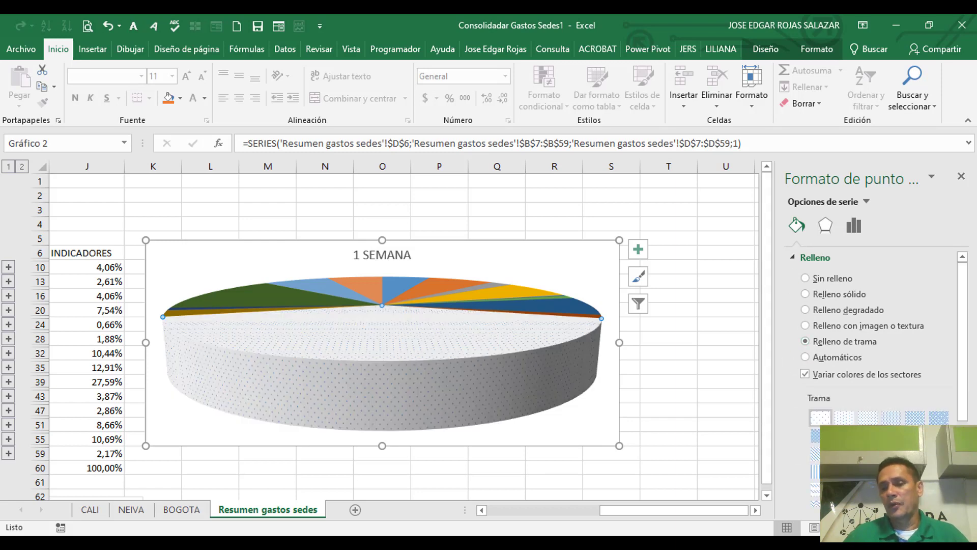
click(939, 436)
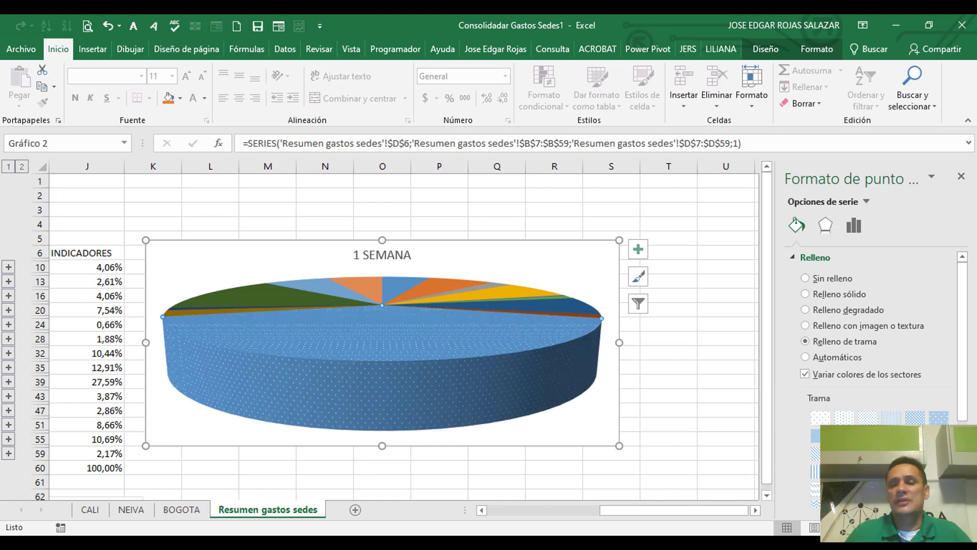
click(915, 454)
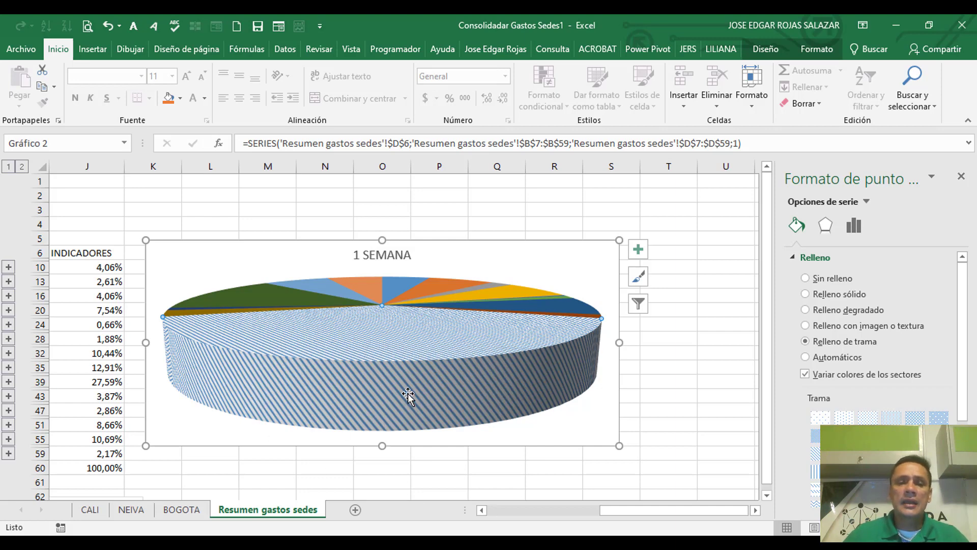
Step: Add a data label to the sueldos slice and deselect the chart
right_click(417, 363)
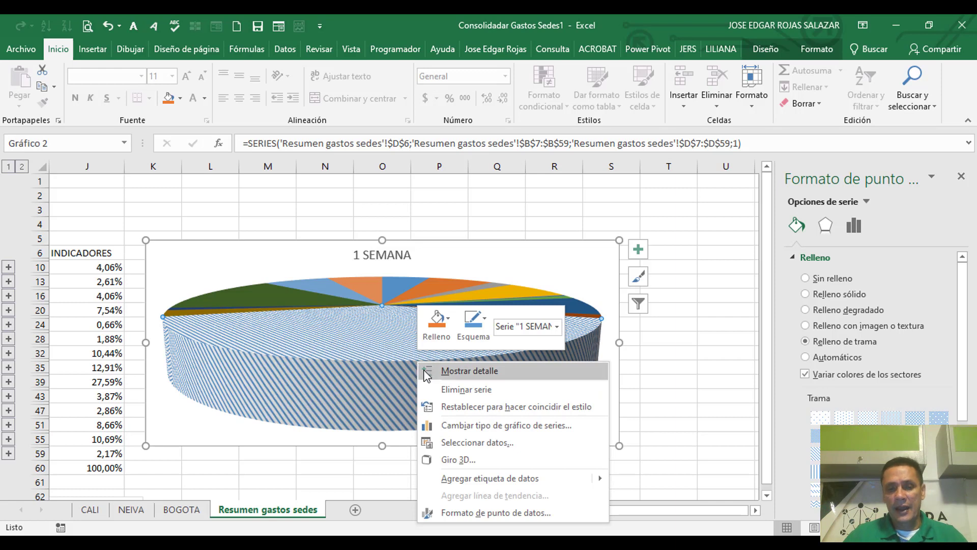
click(476, 479)
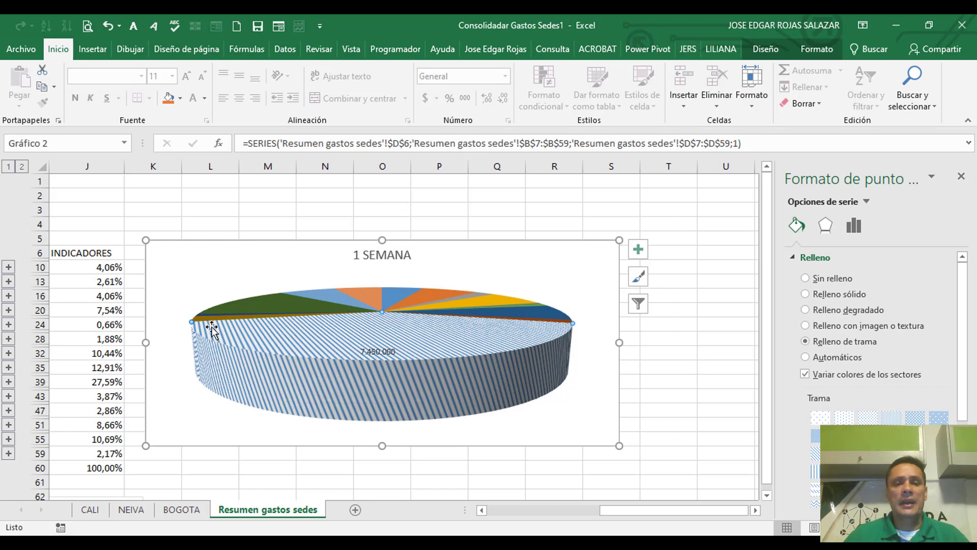
mouse_move(517, 345)
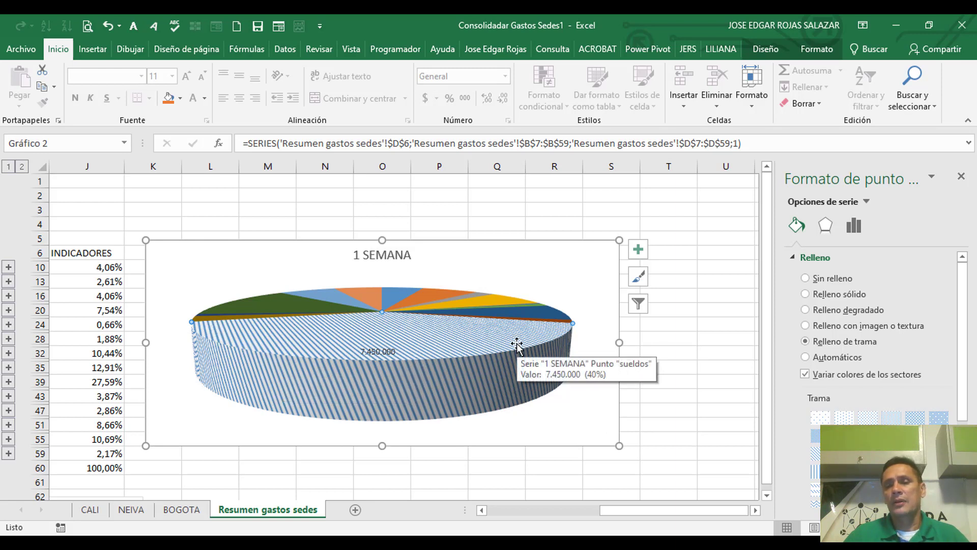
click(479, 301)
click(698, 310)
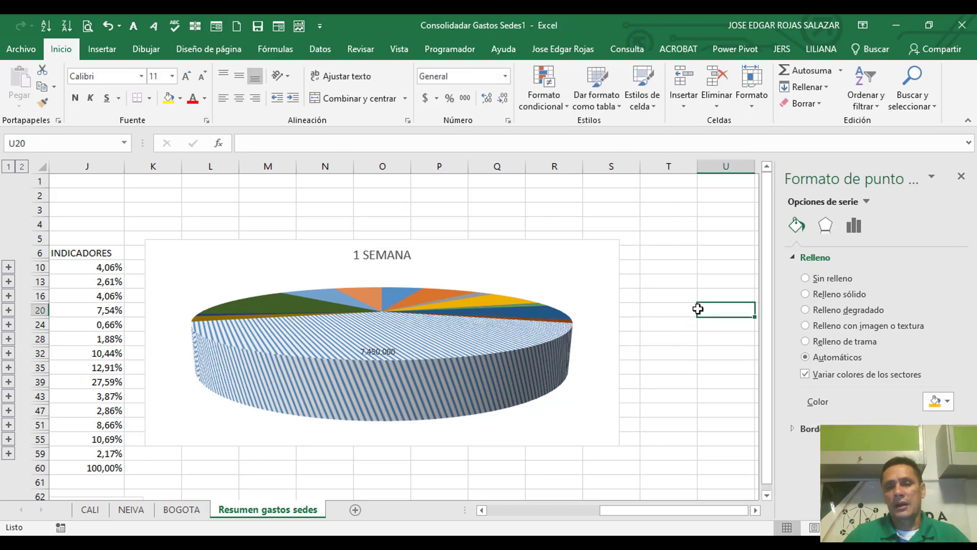
Step: Check the source data range, series and category labels of the pie chart, and leave them unchanged
click(616, 260)
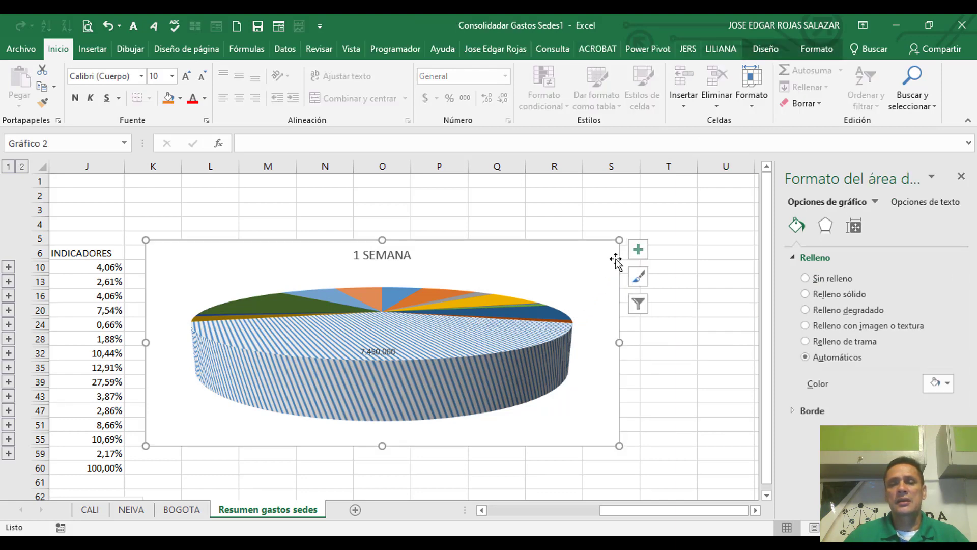
click(762, 50)
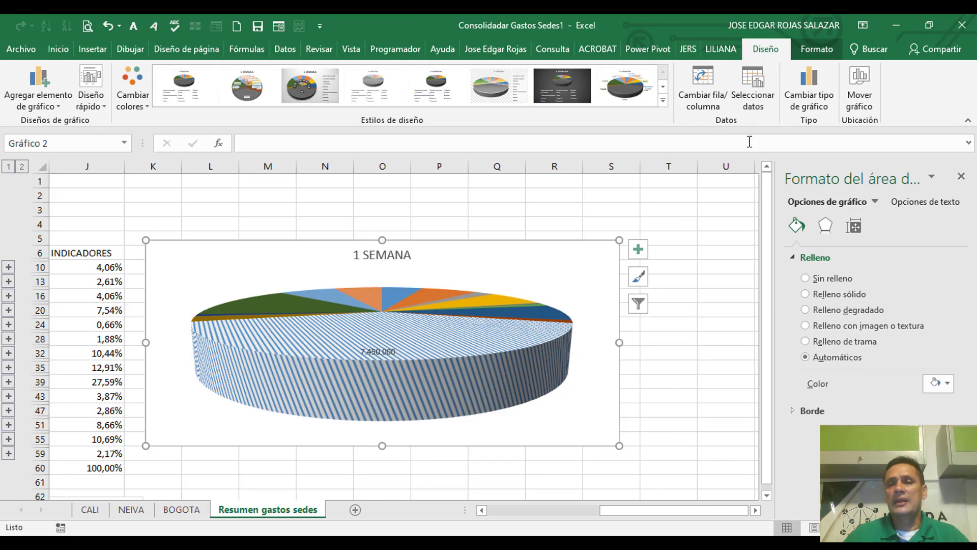
click(754, 86)
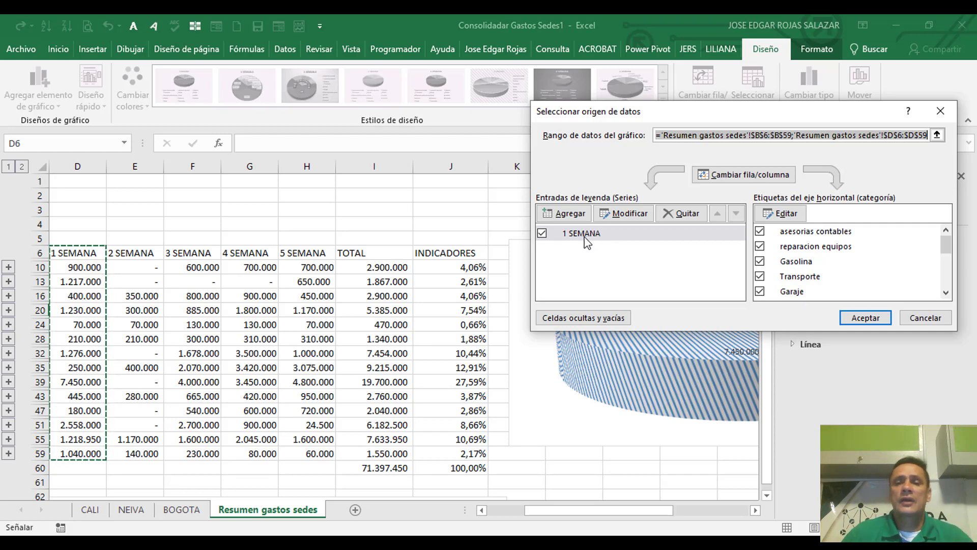
click(925, 319)
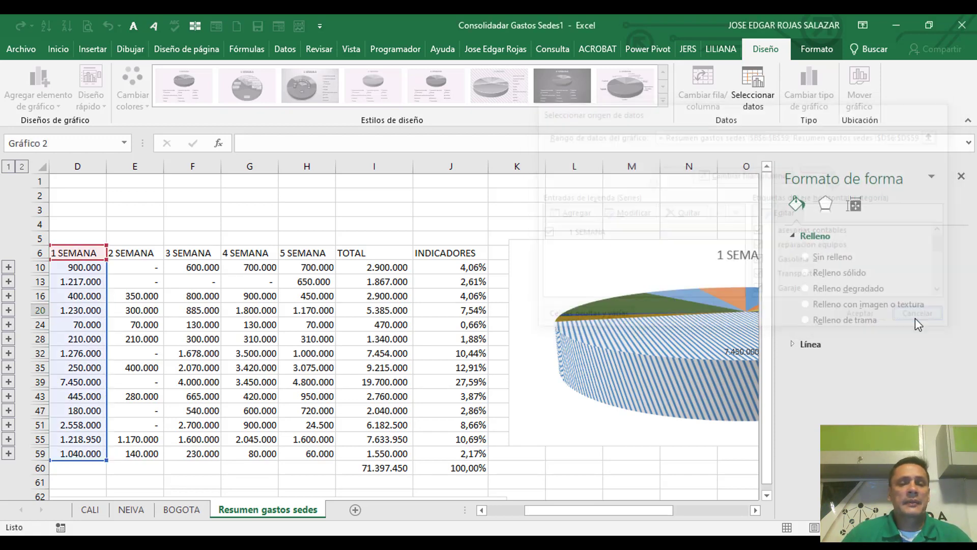
click(755, 510)
click(753, 511)
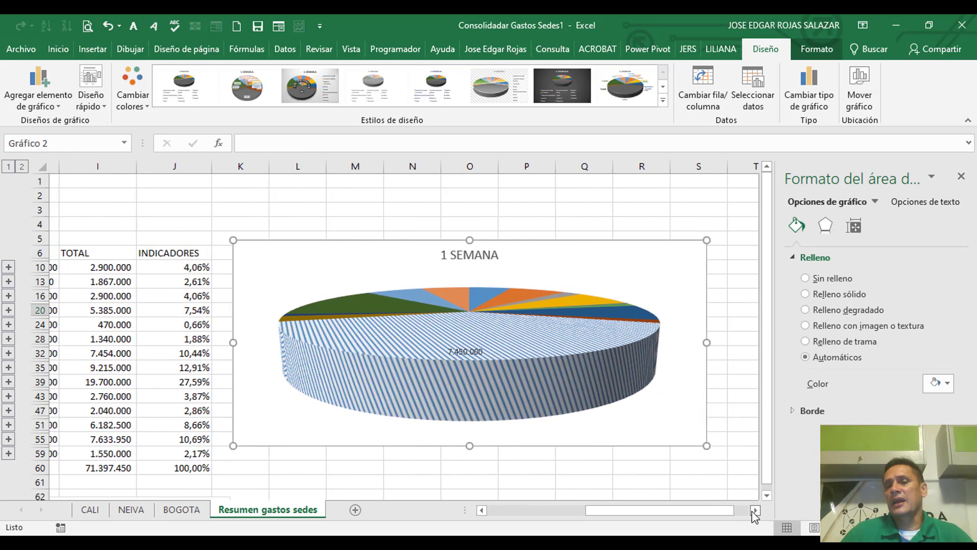
click(437, 353)
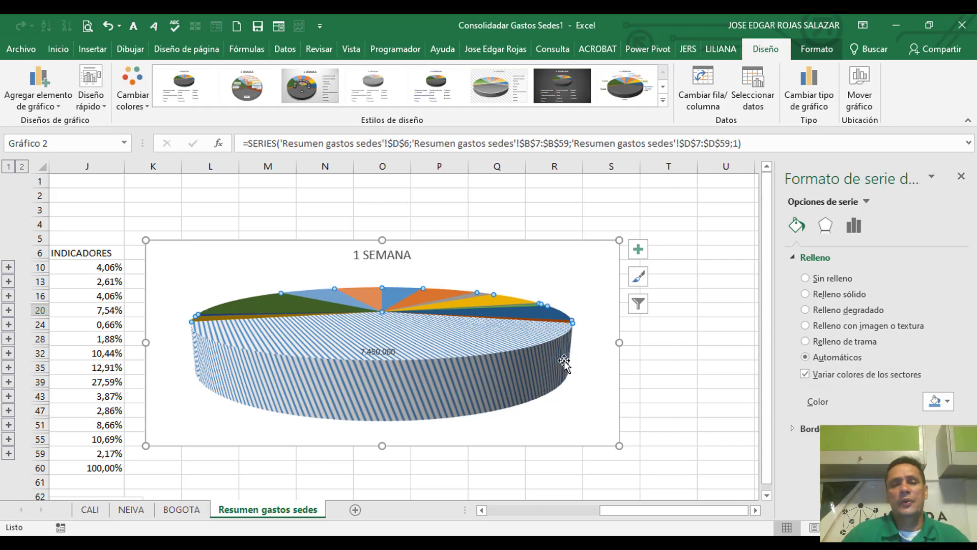
click(501, 353)
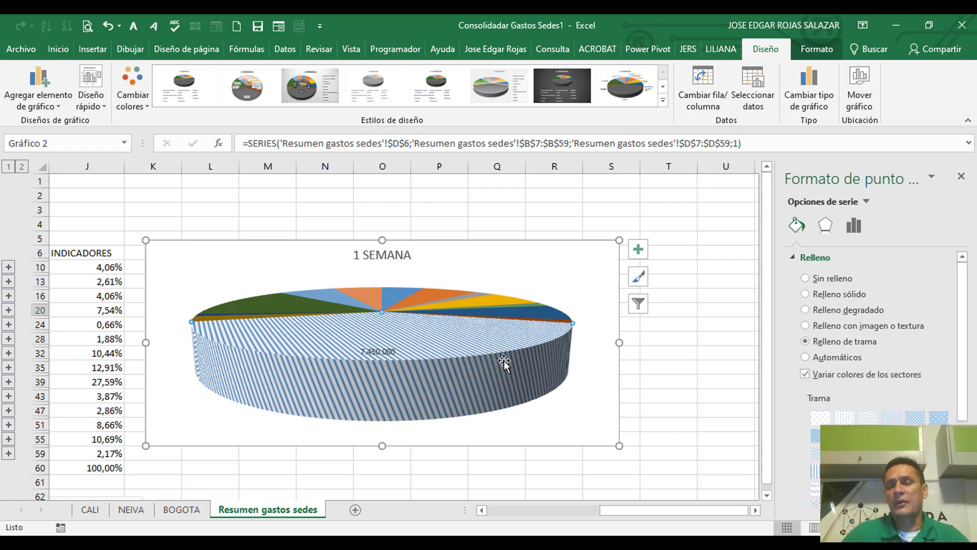
mouse_move(501, 358)
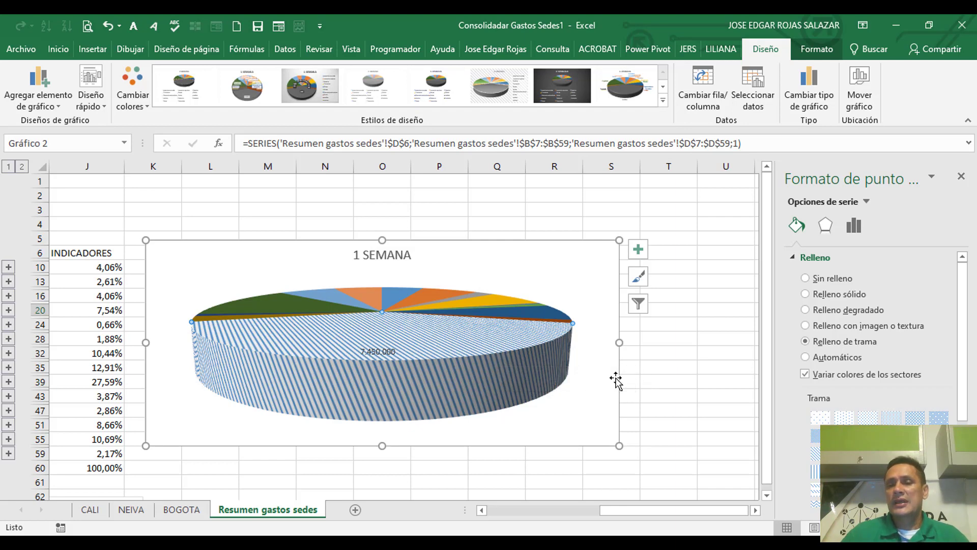
click(706, 316)
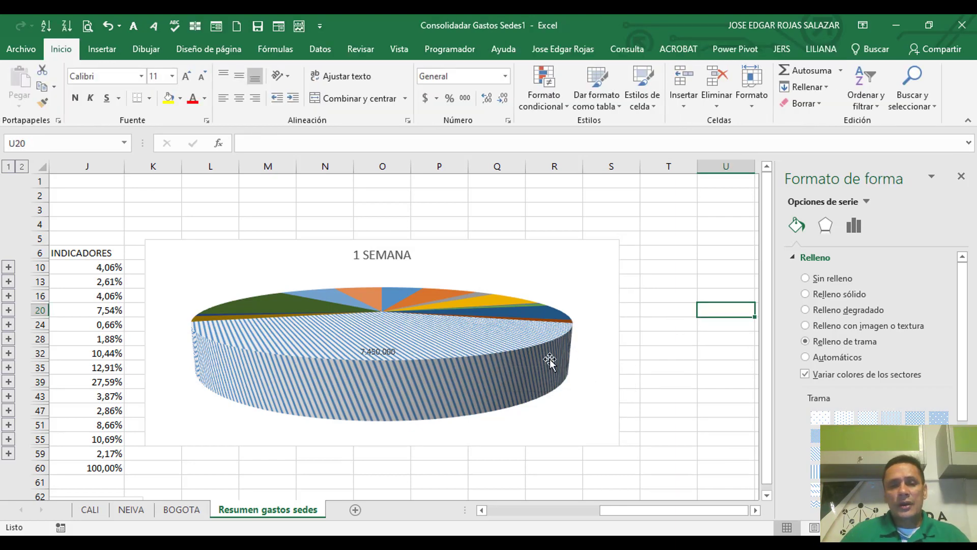
Step: Label all slices of the 1 SEMANA pie with percentages, show only the percentage on sueldos, and turn off the leader lines
right_click(519, 350)
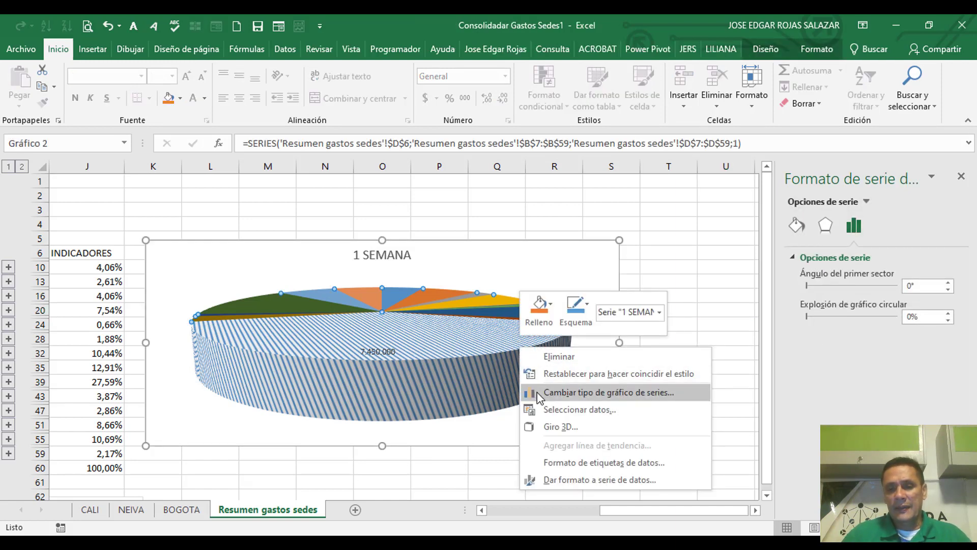
click(574, 463)
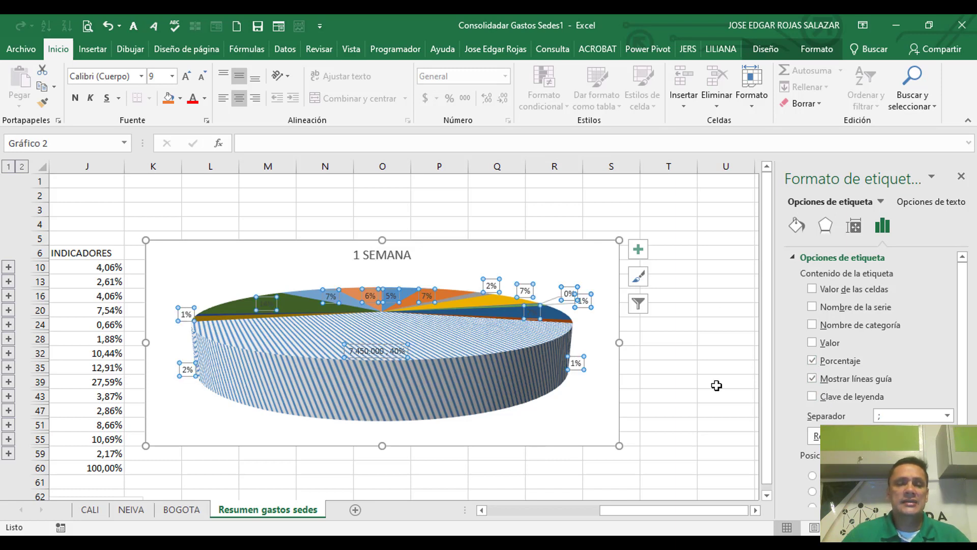
click(388, 347)
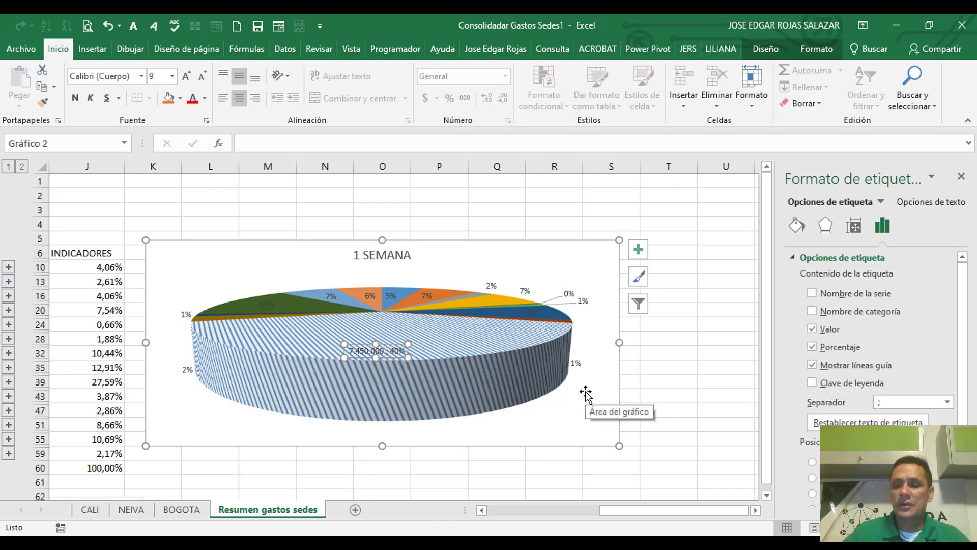
key(Delete)
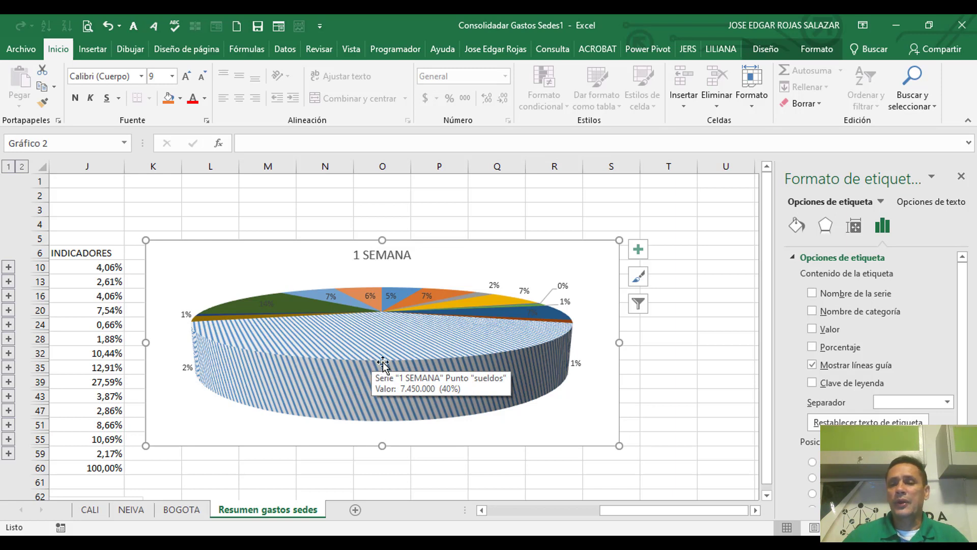
click(812, 348)
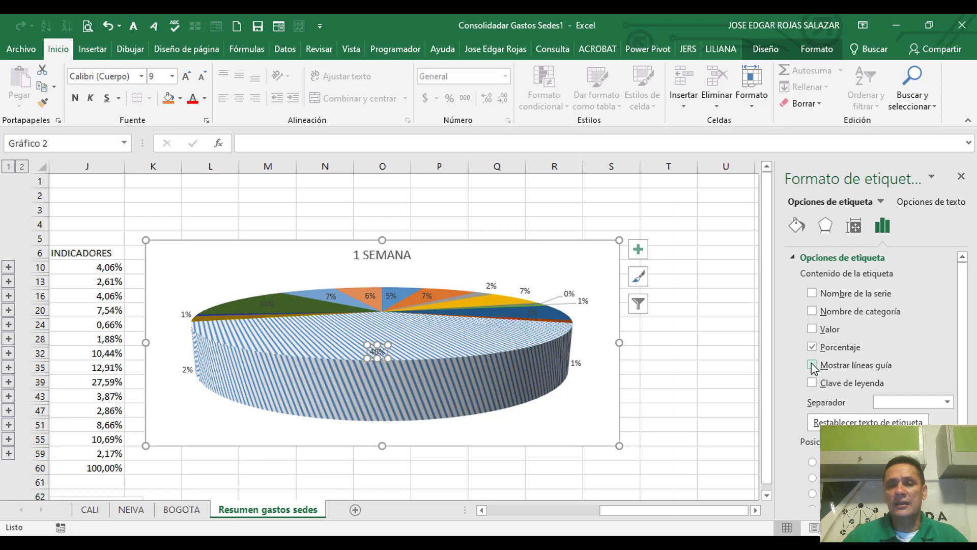
click(813, 365)
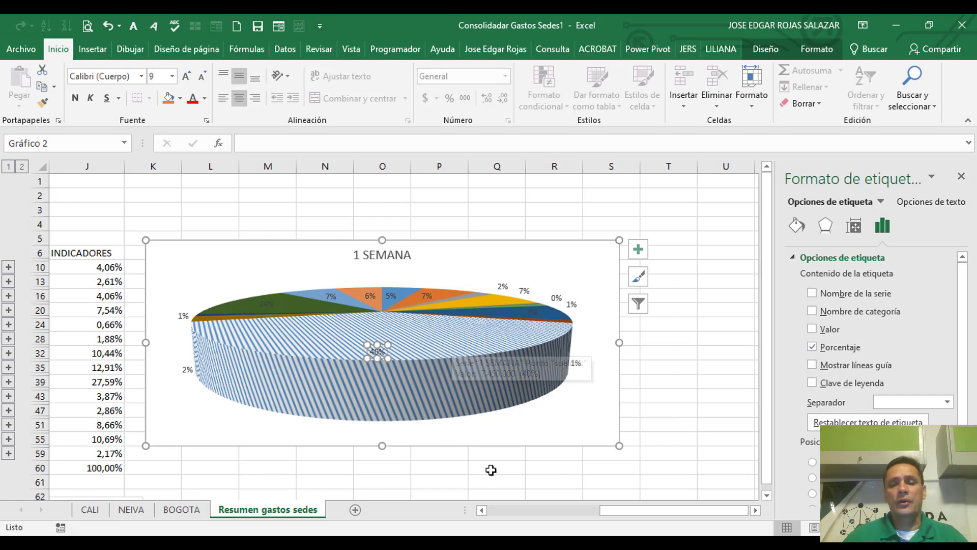
drag(603, 516, 76, 300)
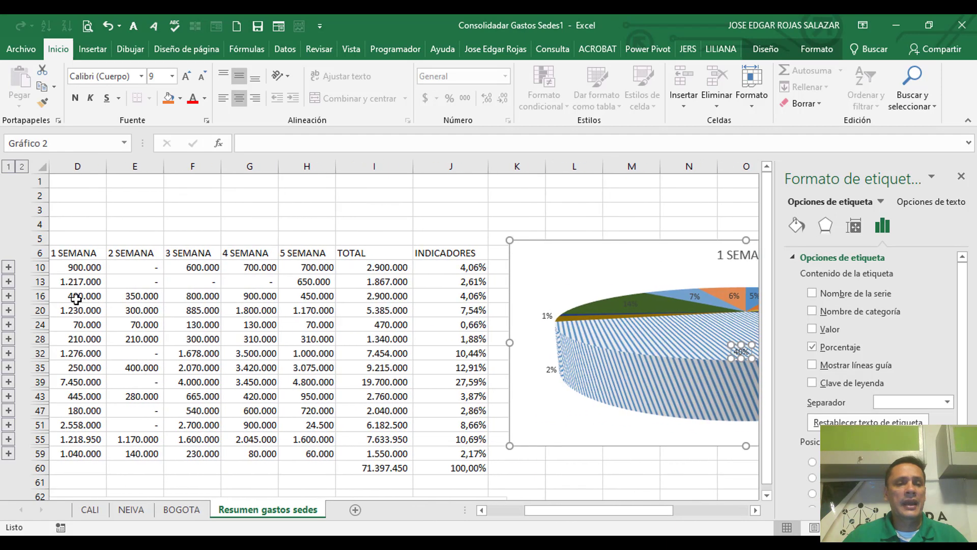
click(755, 511)
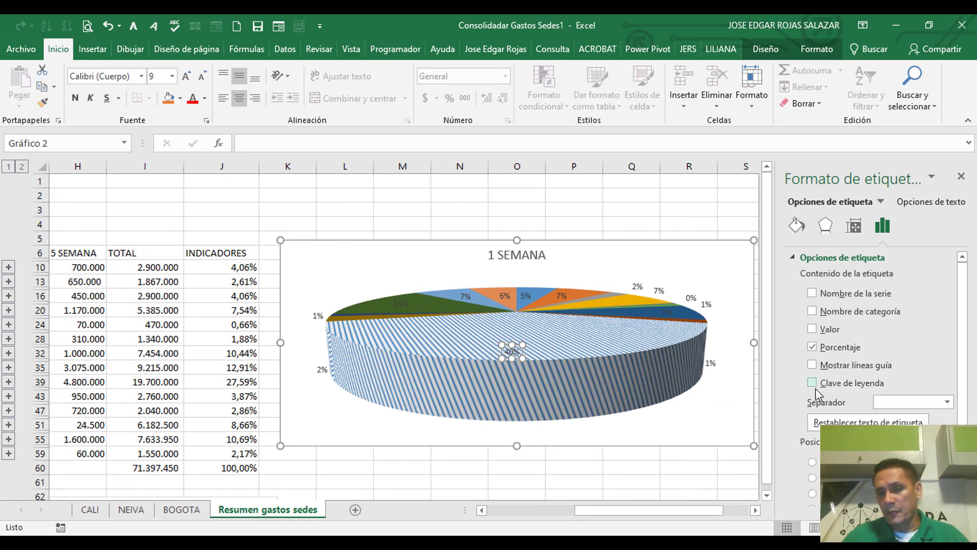
Step: Try adding the category name to the sueldos label only, undo it and deselect the label
click(812, 311)
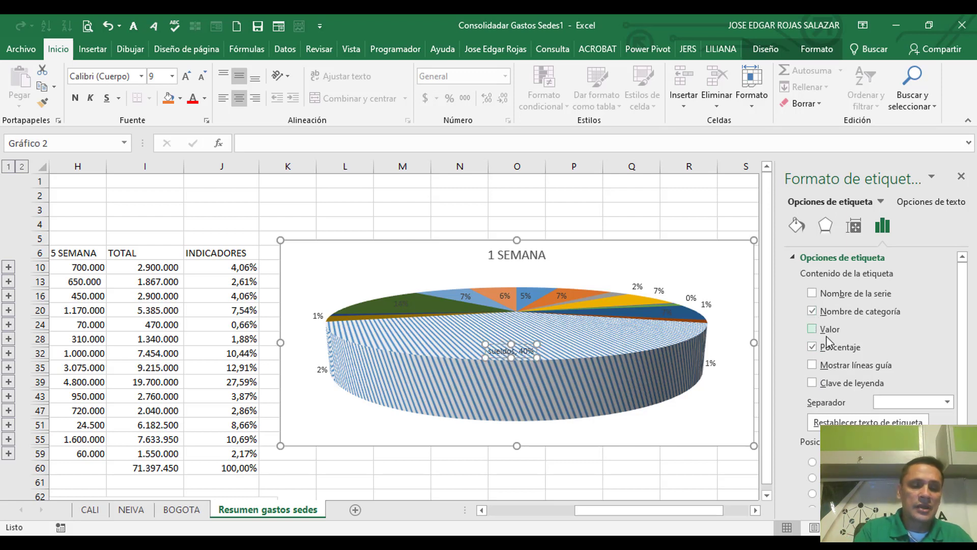
click(812, 311)
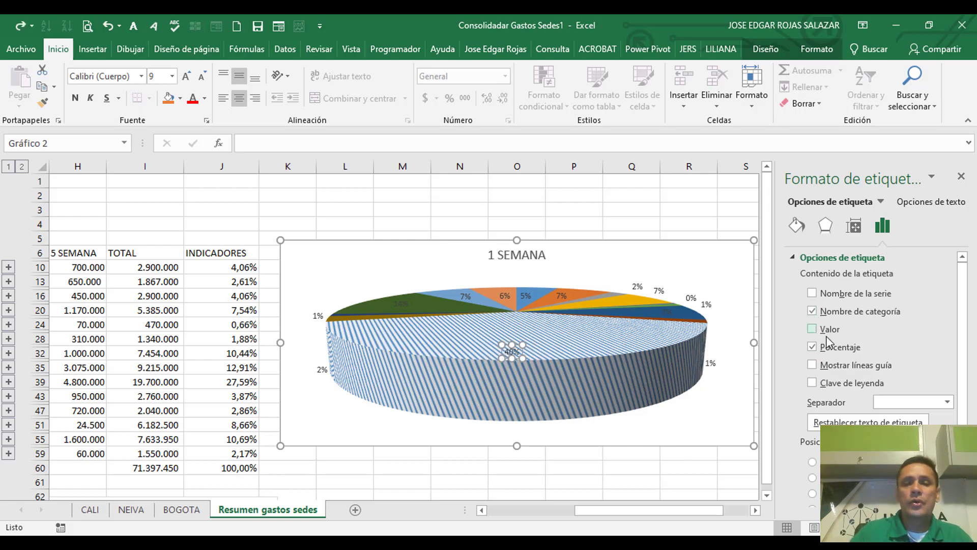
click(699, 452)
click(706, 446)
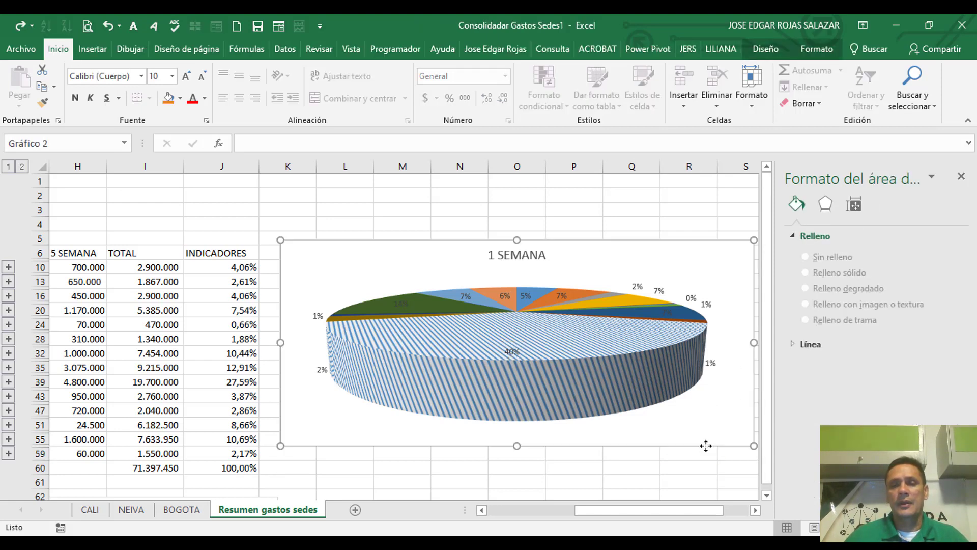
Step: Add the category name to the percentage labels of the whole 1 SEMANA pie series and deselect the chart
click(650, 363)
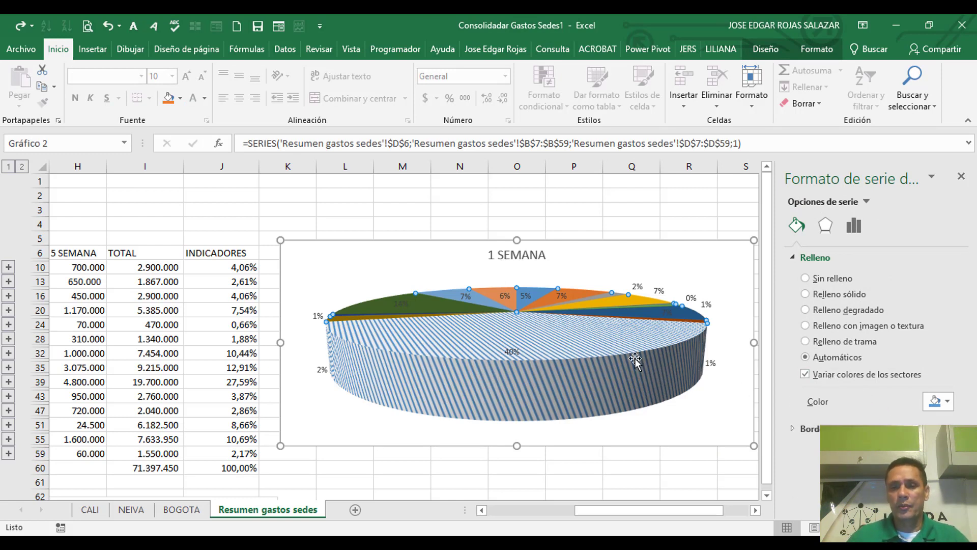
mouse_move(599, 351)
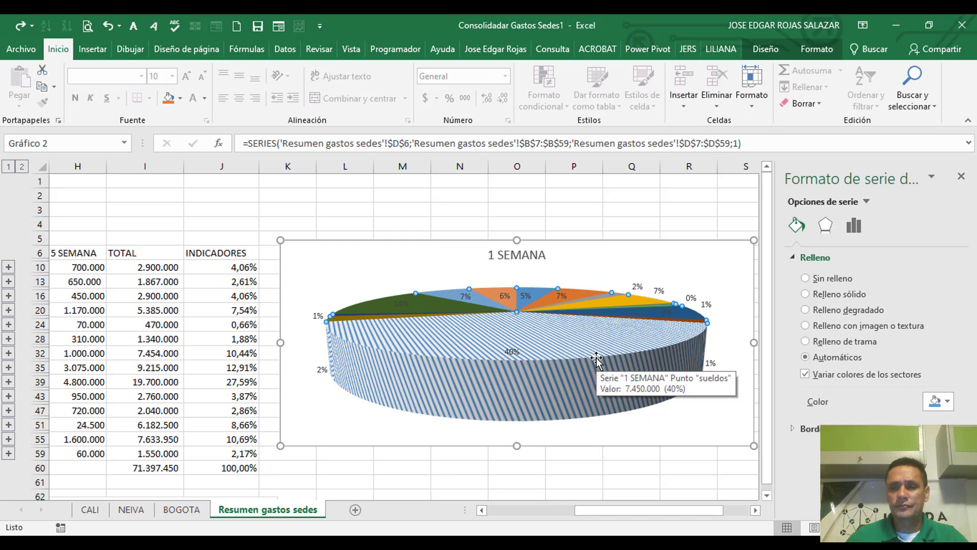
right_click(596, 359)
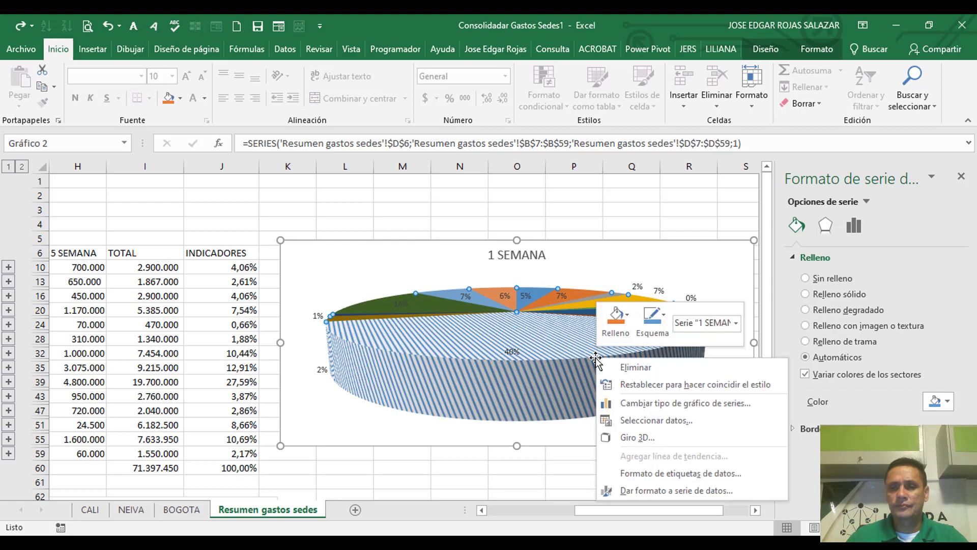
click(669, 472)
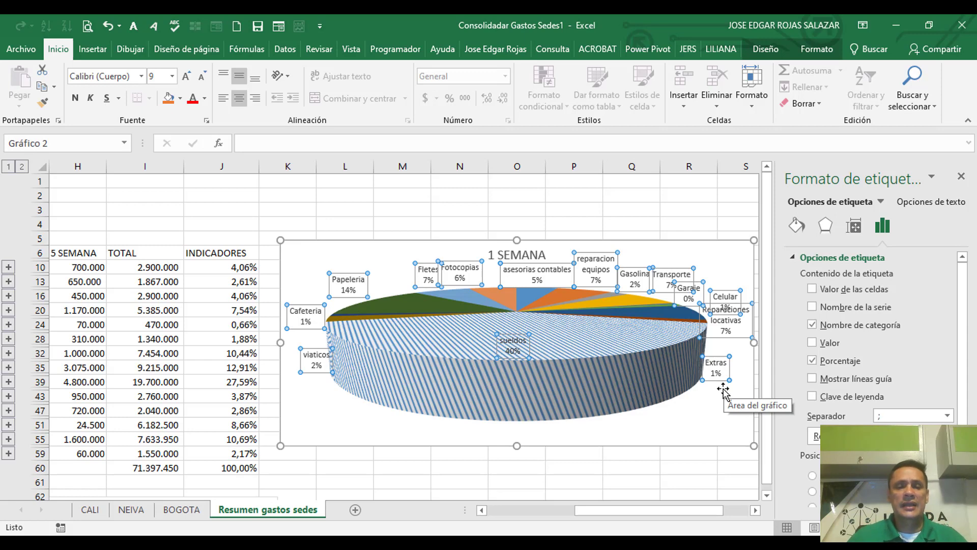
click(646, 476)
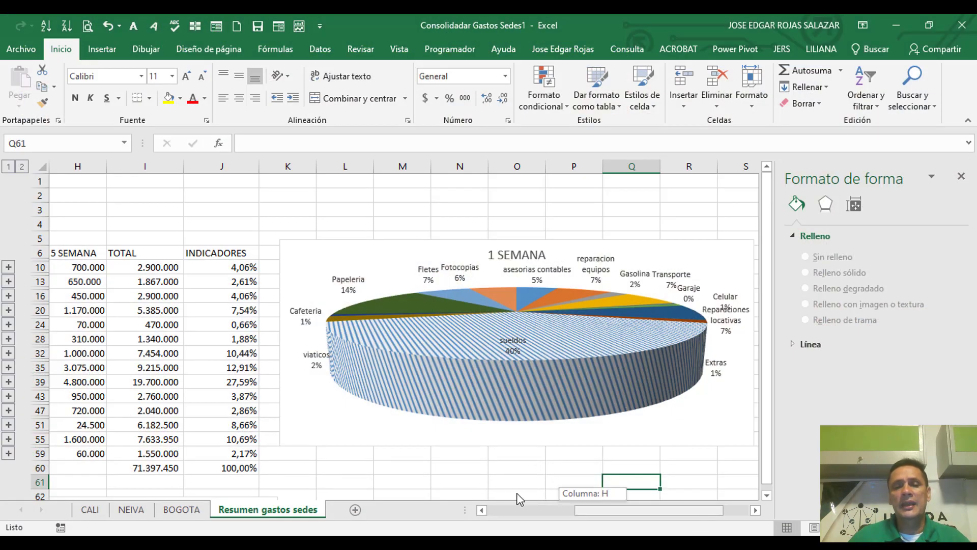
drag(517, 493, 503, 508)
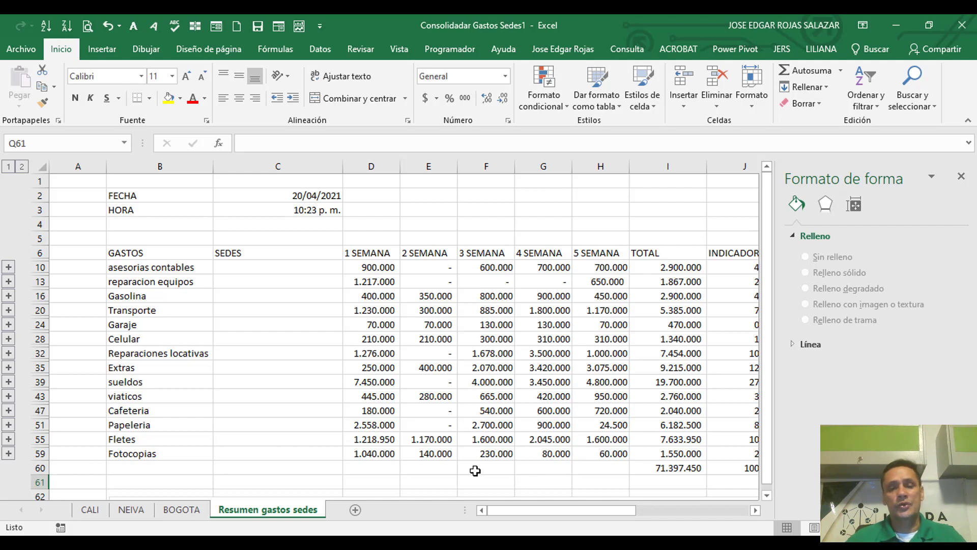
click(615, 543)
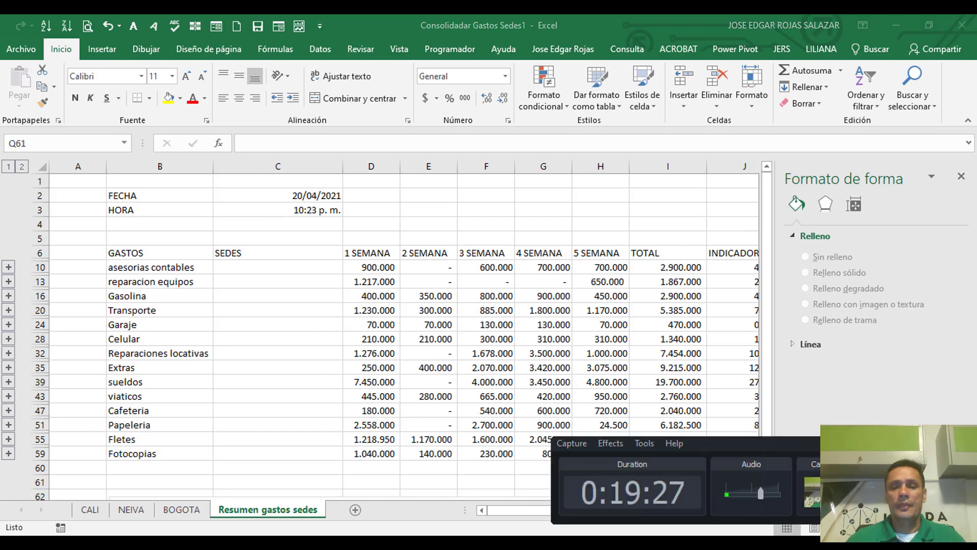